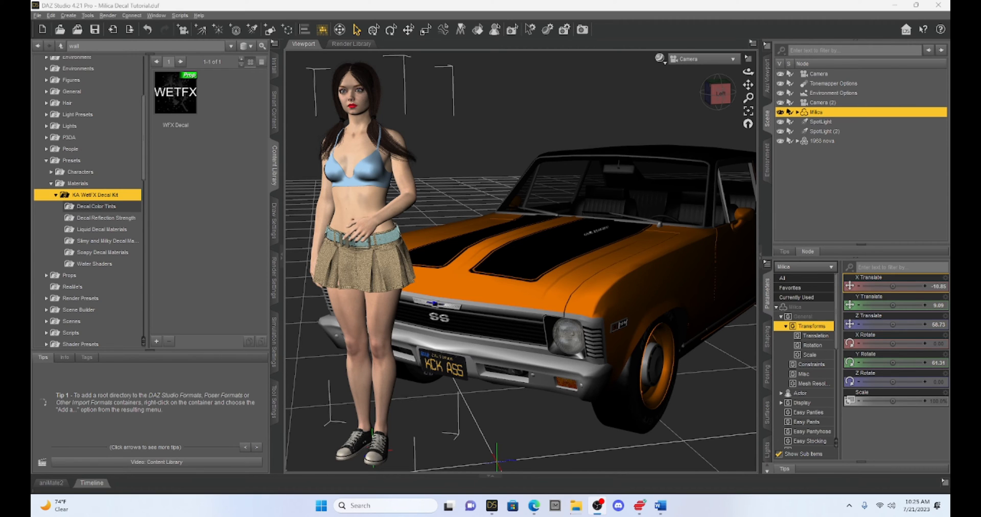
# Switch to the WetFX Decal & Shader Kit store page in the browser and look through its promotional images.
pyautogui.hotkey('alt', 'Tab')
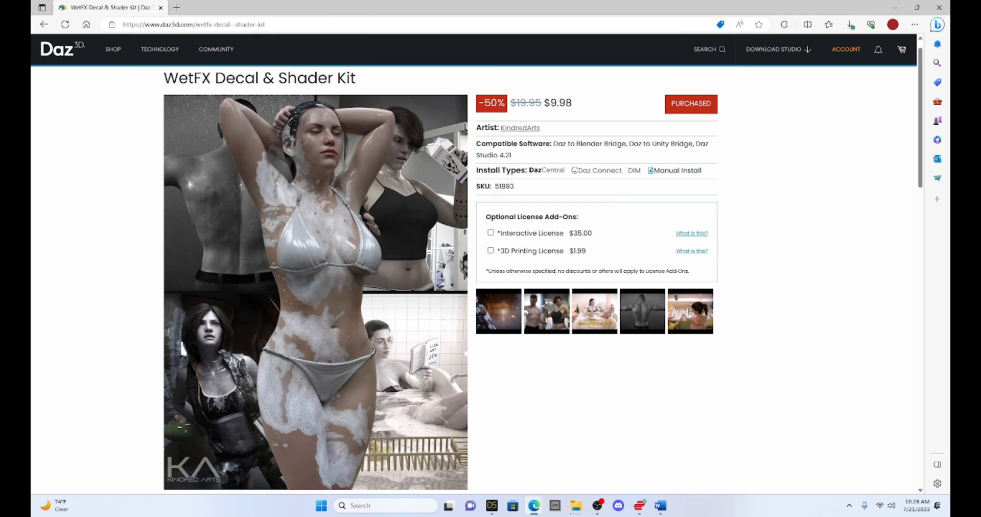
pyautogui.click(503, 308)
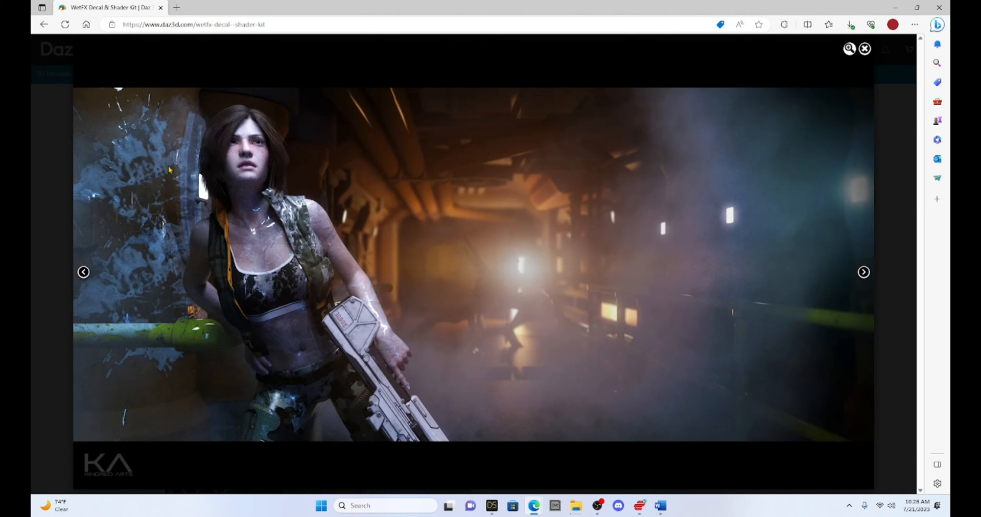
pyautogui.click(864, 273)
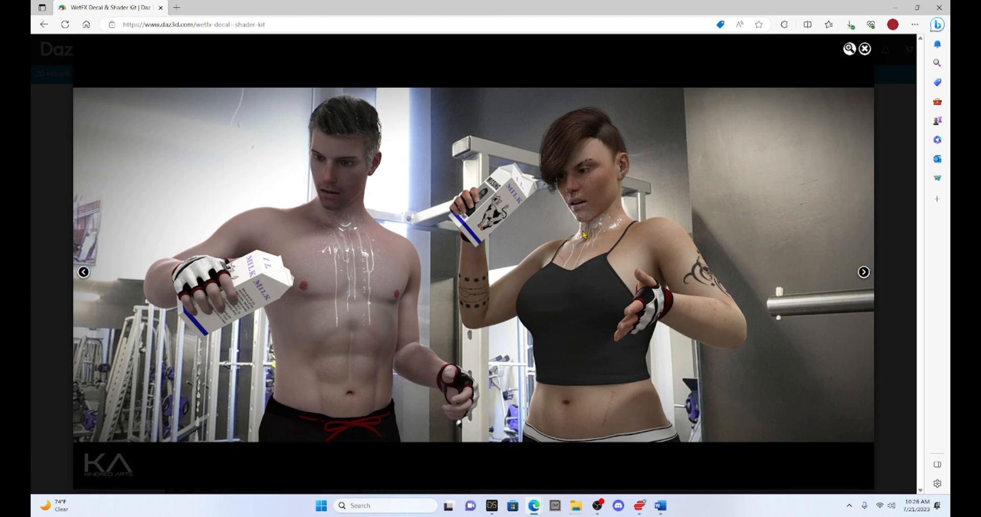
pyautogui.click(863, 273)
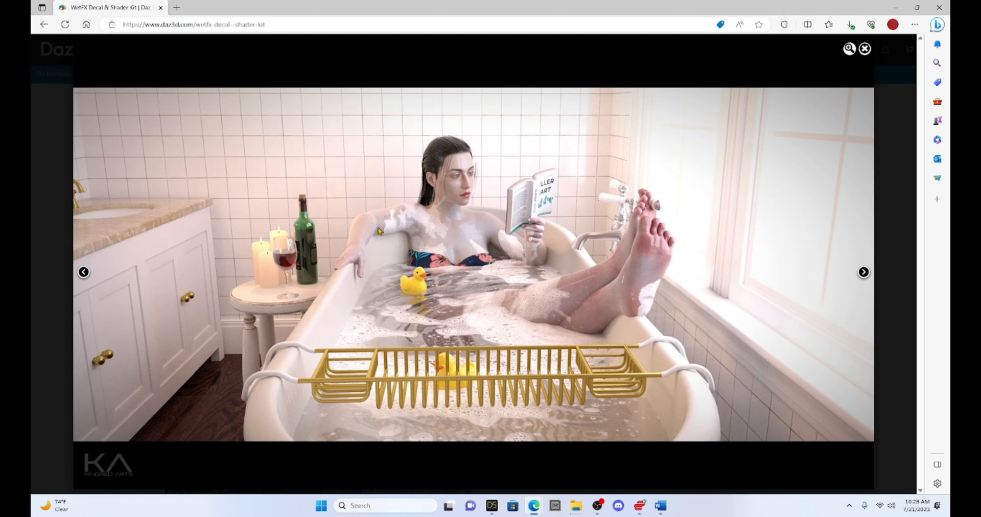
pyautogui.click(864, 272)
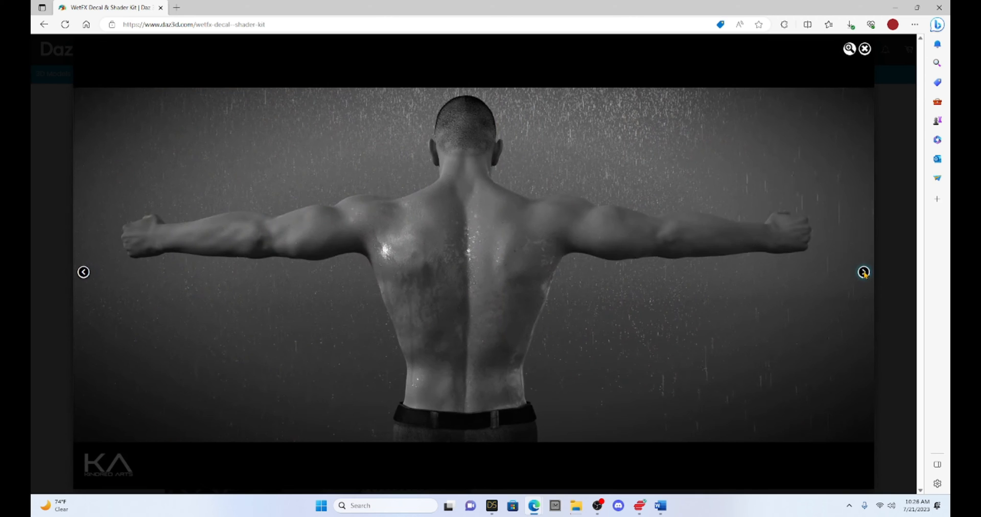
pyautogui.click(864, 272)
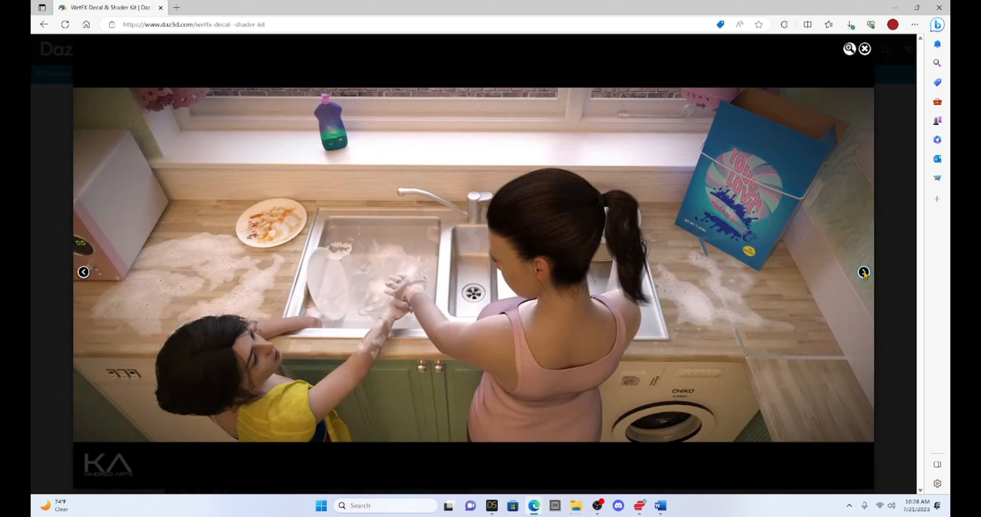
pyautogui.click(864, 273)
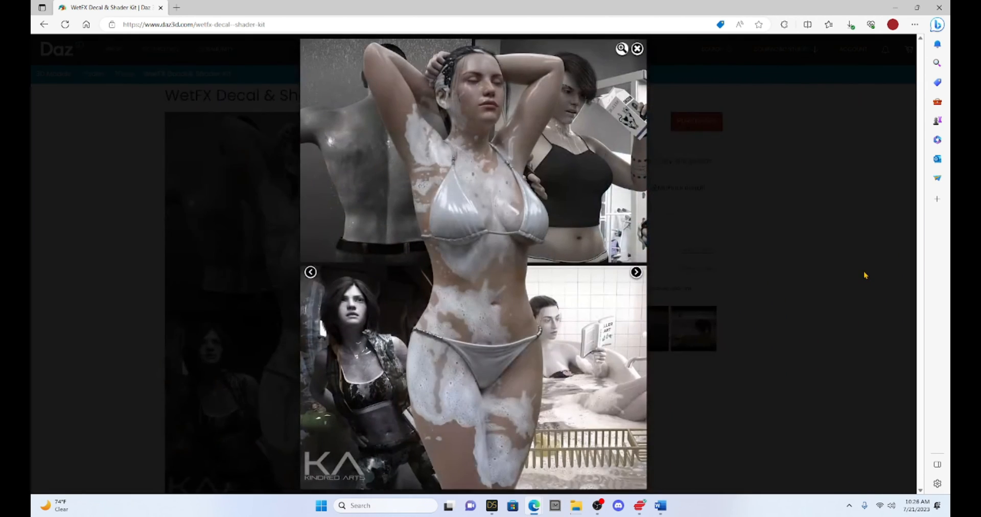
pyautogui.click(842, 146)
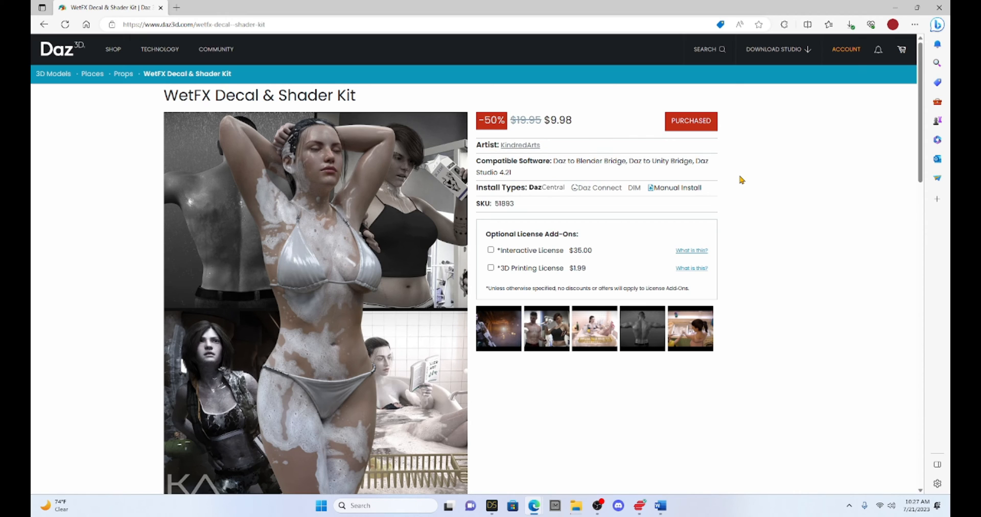
# Read the product's Details text and the list of included decals, shaders and textures.
pyautogui.scroll(-5, 605, 227)
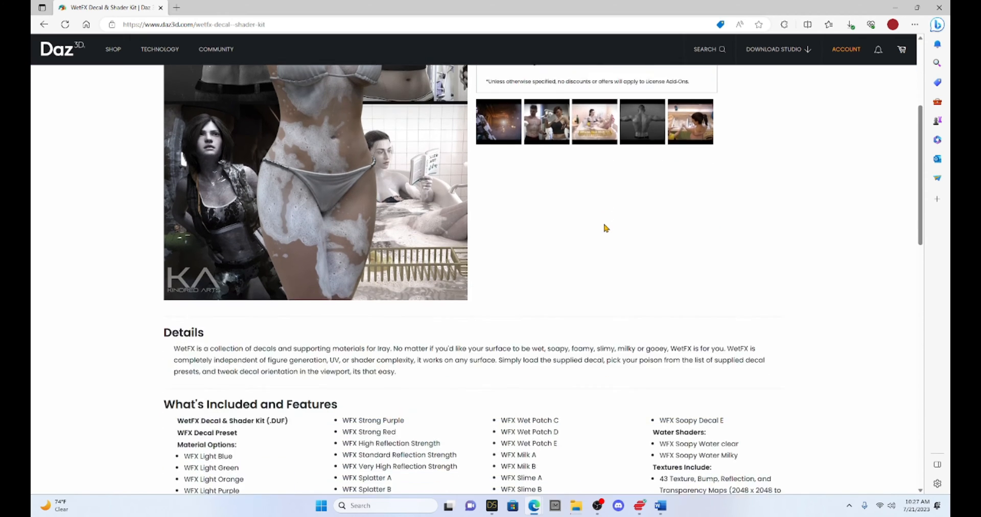
pyautogui.scroll(-3, 604, 227)
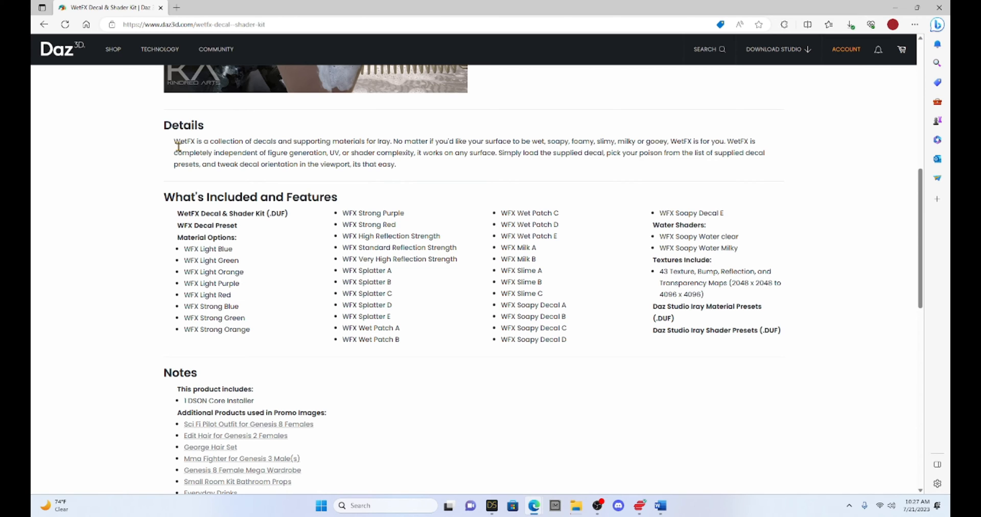
pyautogui.moveTo(175, 144); pyautogui.dragTo(729, 150)
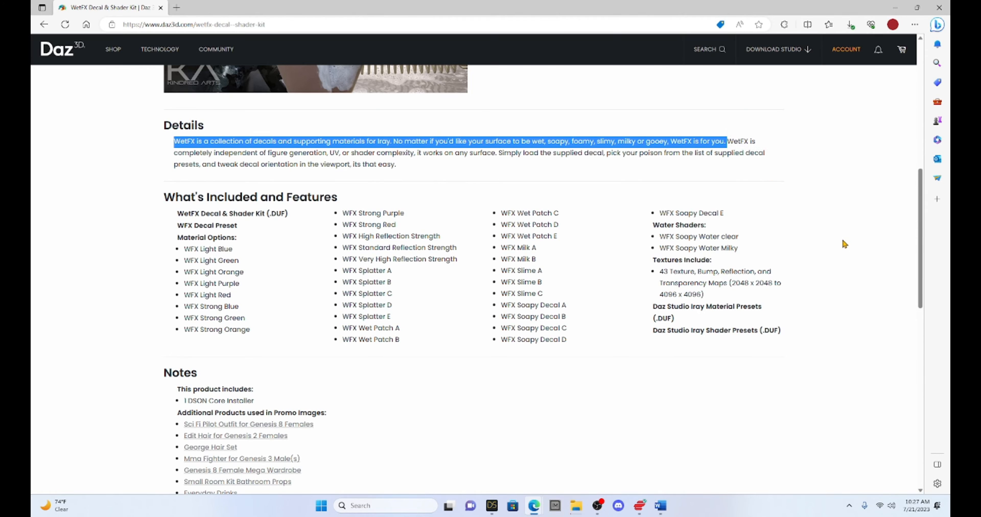
pyautogui.scroll(8, 844, 244)
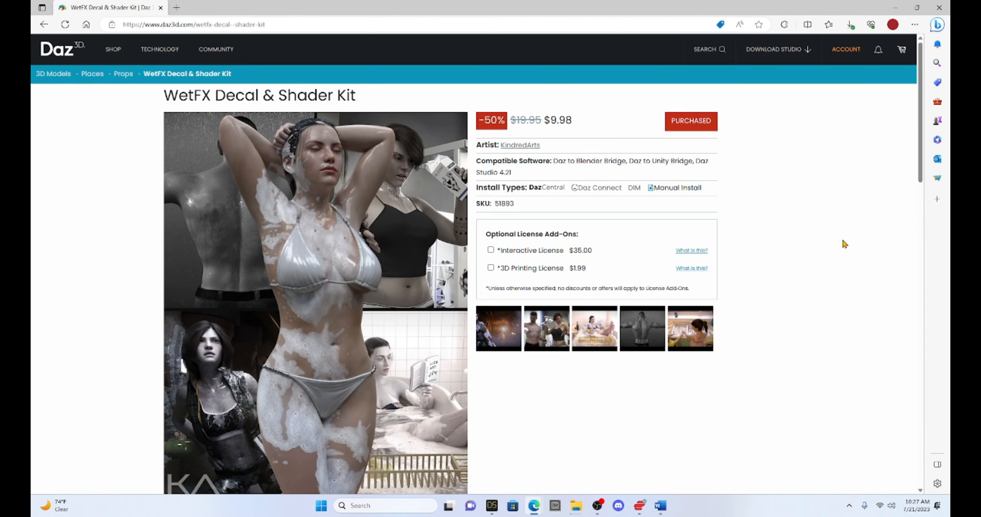
pyautogui.scroll(-1, 845, 244)
pyautogui.scroll(1, 844, 244)
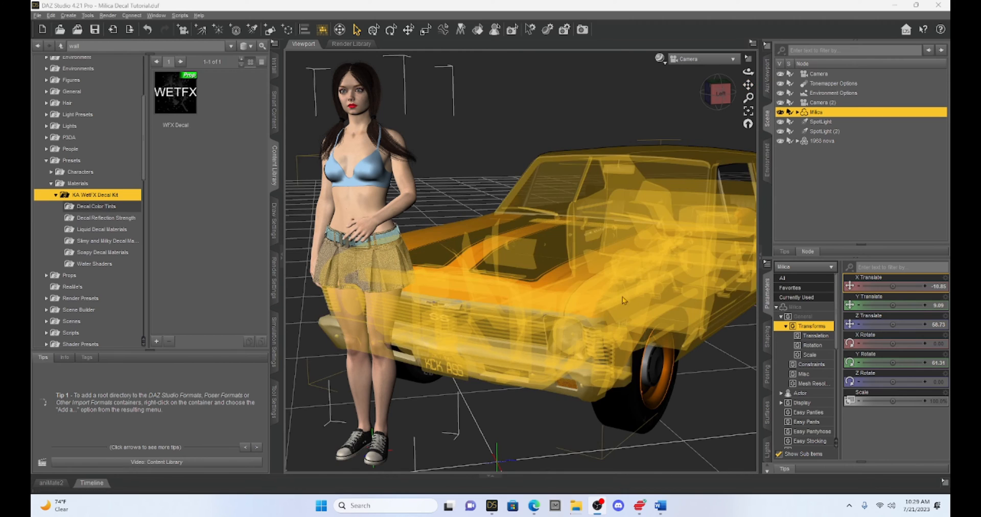
# Return to DAZ Studio and select the Milica figure in the scene as the decal's target.
pyautogui.scroll(-4, 625, 299)
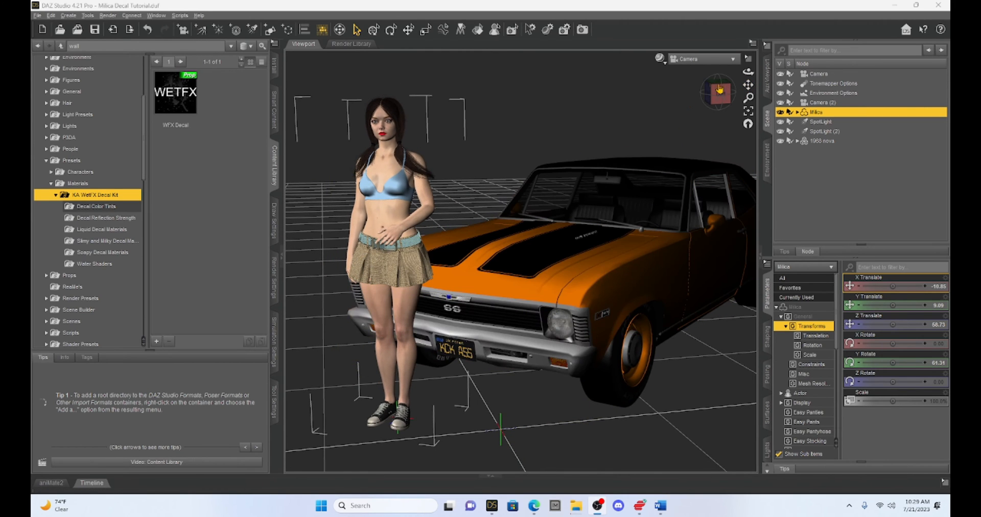
pyautogui.moveTo(748, 84); pyautogui.dragTo(782, 115)
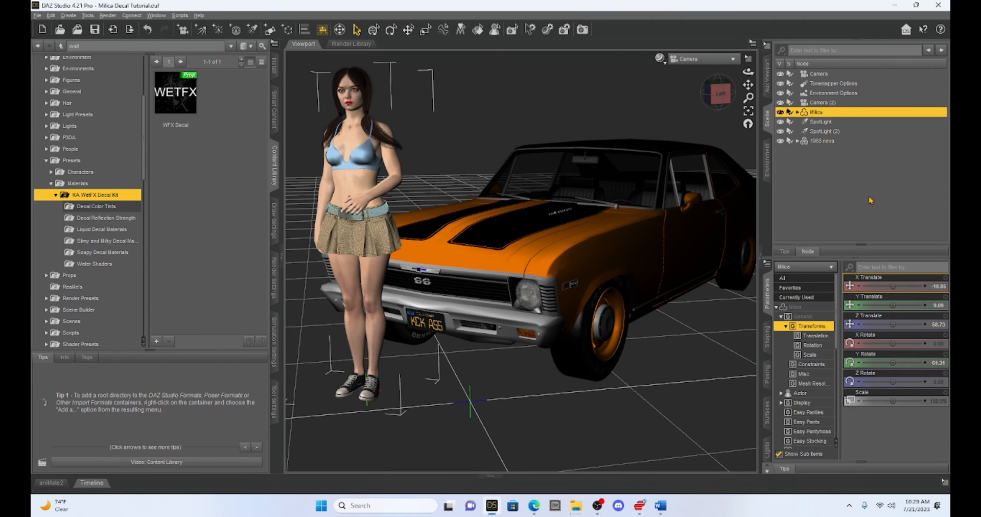
pyautogui.moveTo(747, 85); pyautogui.dragTo(883, 152)
pyautogui.scroll(1, 605, 174)
pyautogui.scroll(5, 605, 174)
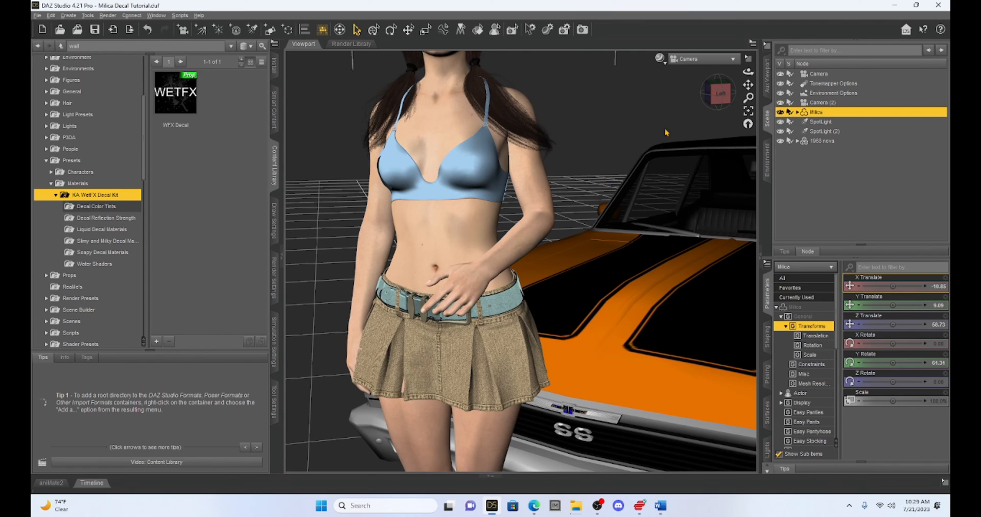
pyautogui.moveTo(748, 85); pyautogui.dragTo(781, 187)
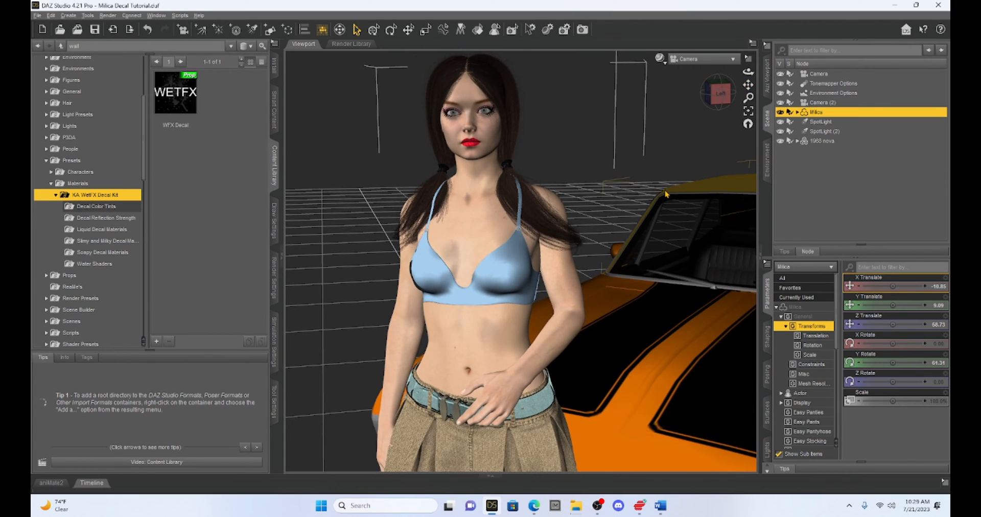
pyautogui.scroll(-1, 666, 194)
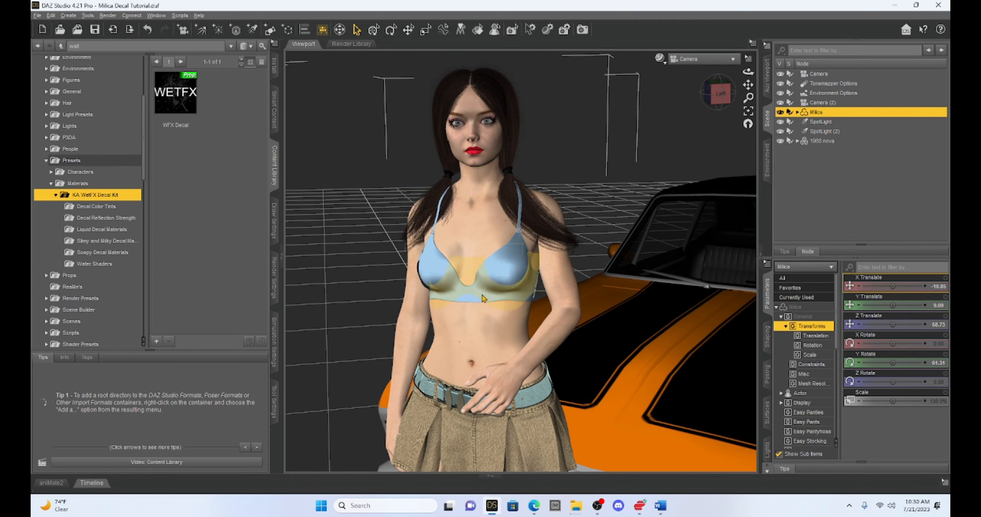
pyautogui.doubleClick(816, 111)
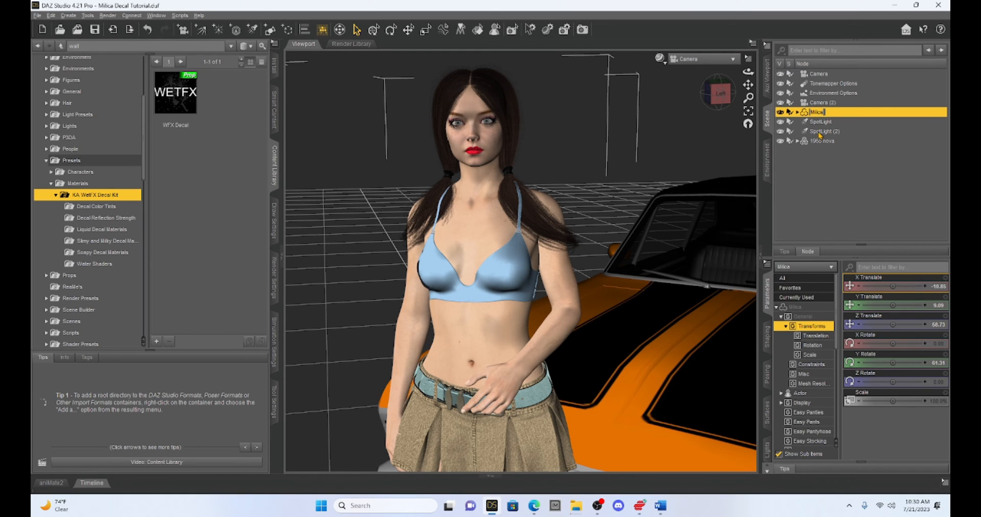
pyautogui.click(819, 133)
pyautogui.click(819, 114)
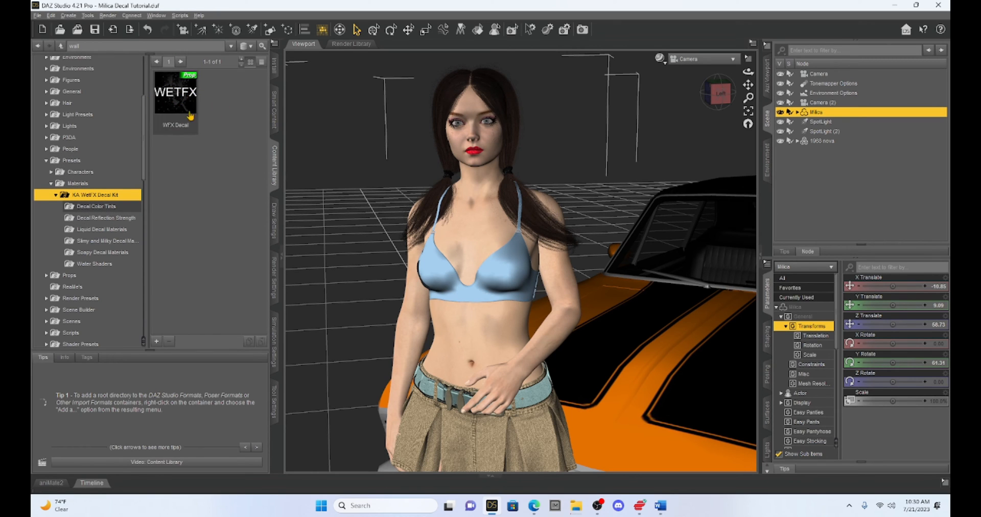
# Load the WFX Decal prop from the KA WetFX Decal Kit folder onto the Milica figure.
pyautogui.moveTo(197, 94)
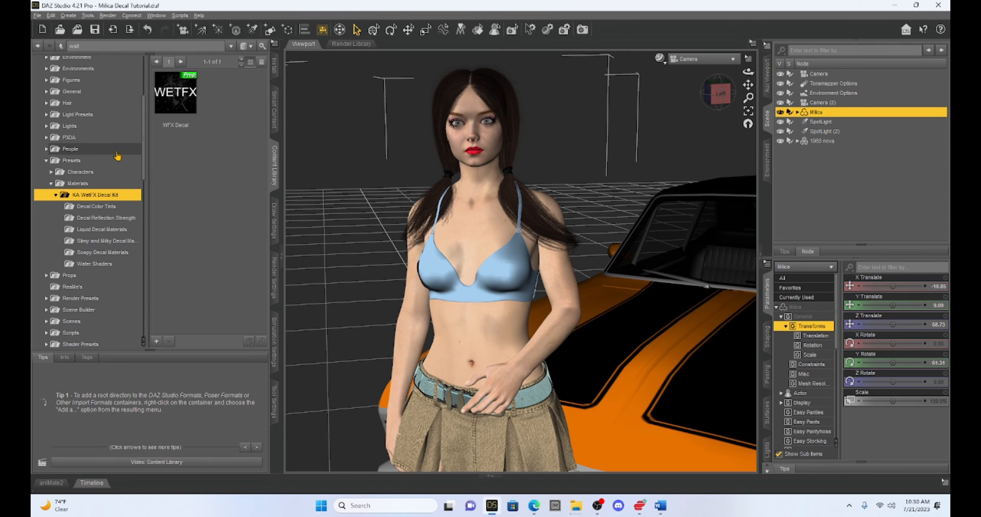
pyautogui.scroll(5, 117, 155)
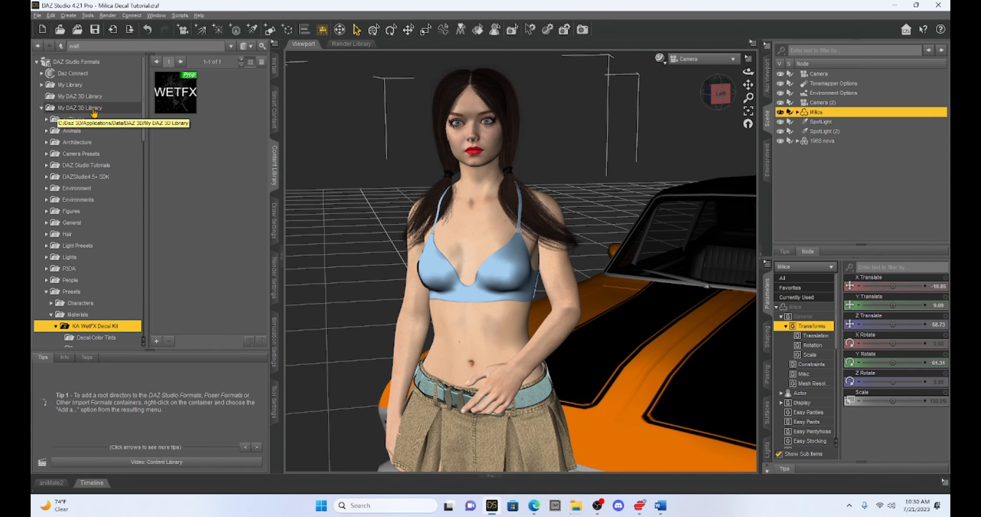
pyautogui.scroll(-5, 88, 127)
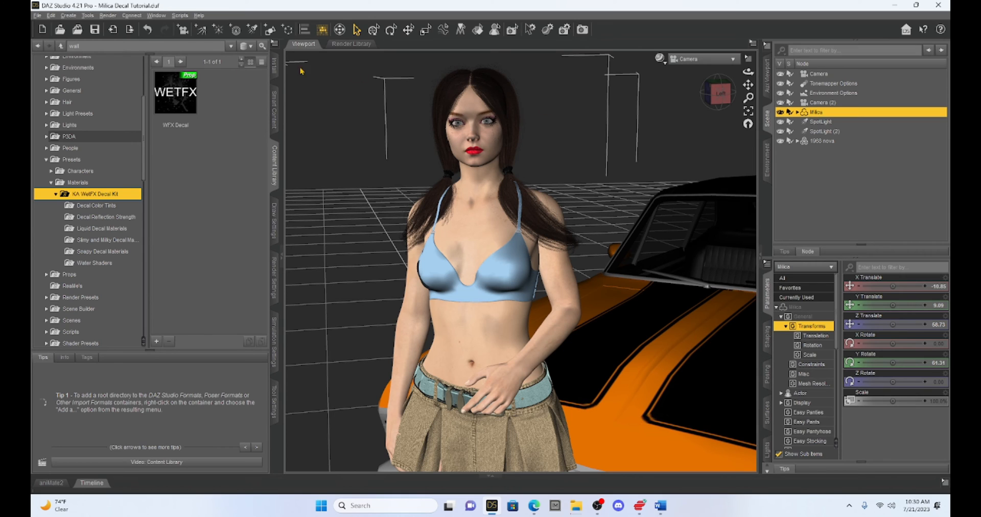
pyautogui.click(175, 104)
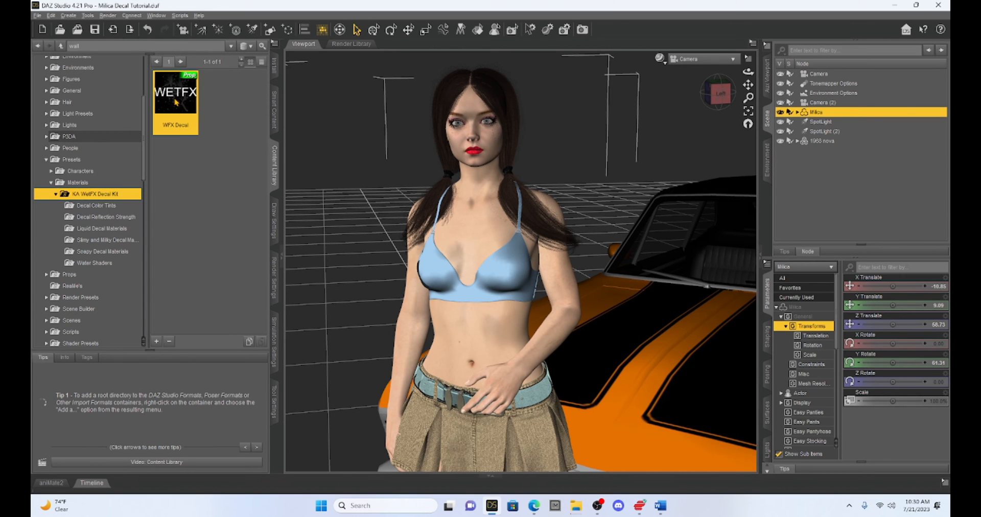
pyautogui.moveTo(176, 103); pyautogui.dragTo(644, 254)
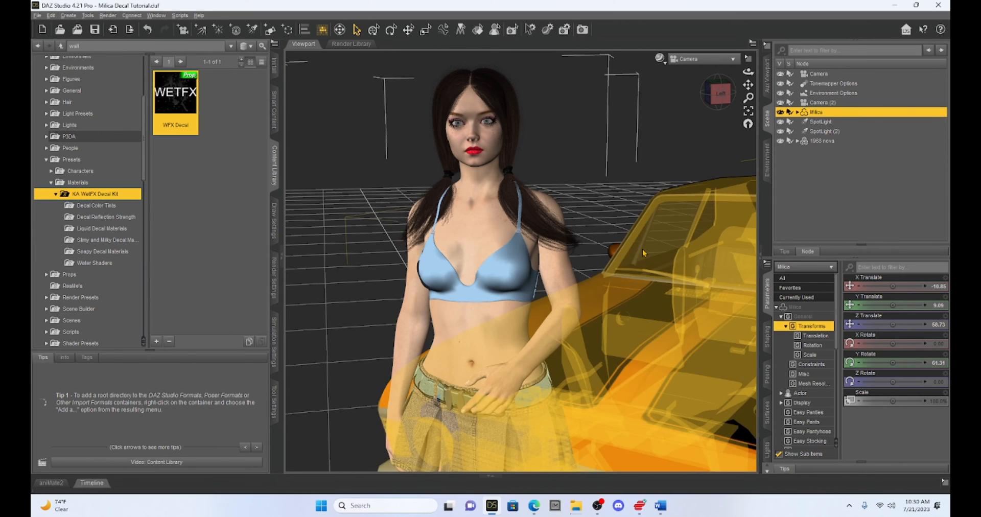
# Expand the Milica figure's hierarchy in the scene and select the WFX Decal under it.
pyautogui.scroll(-5, 642, 250)
pyautogui.scroll(-1, 642, 250)
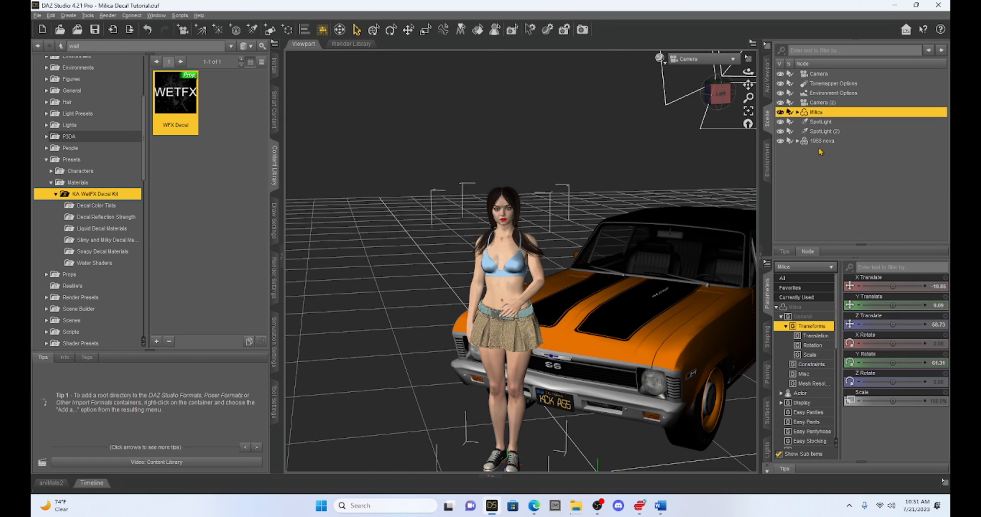
pyautogui.click(797, 113)
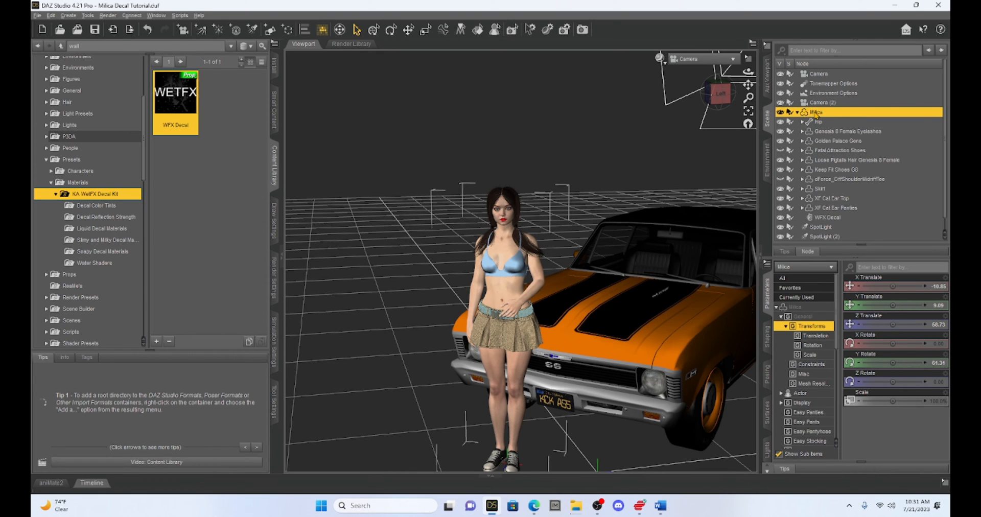
pyautogui.scroll(-1, 832, 200)
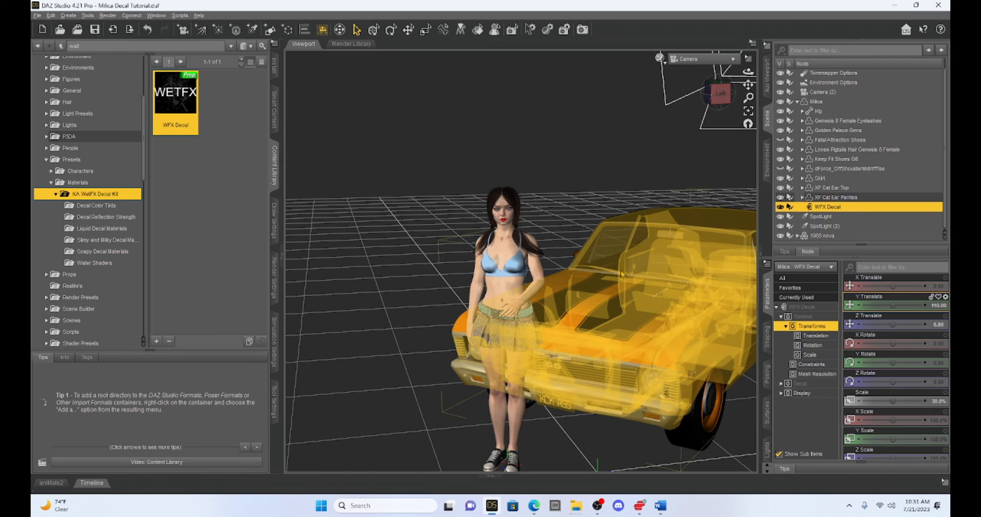
# Raise the WFX Decal along Y to the figure's head height and enlarge its scale to about 58.4%.
pyautogui.scroll(-5, 622, 274)
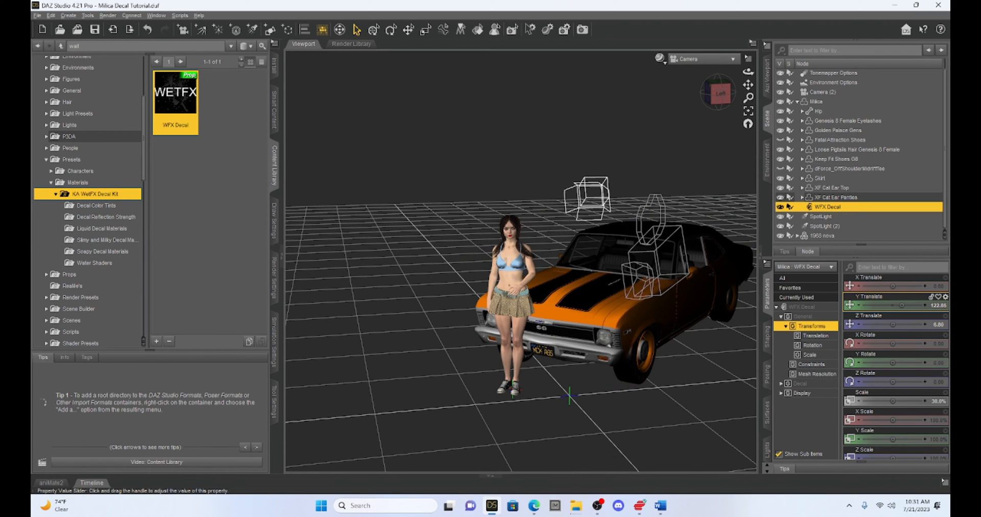
pyautogui.moveTo(907, 305); pyautogui.dragTo(909, 305)
pyautogui.moveTo(907, 305); pyautogui.dragTo(906, 305)
pyautogui.scroll(6, 607, 279)
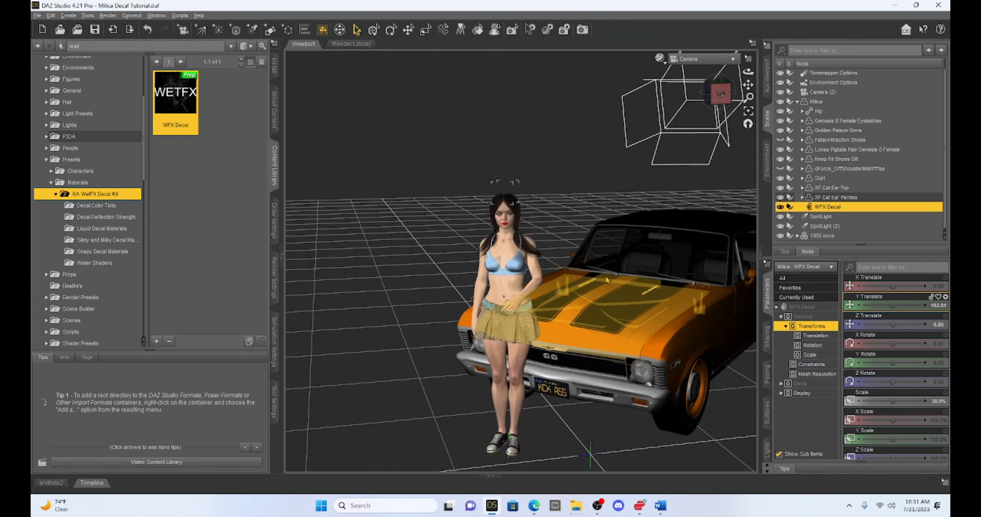
pyautogui.scroll(8, 605, 276)
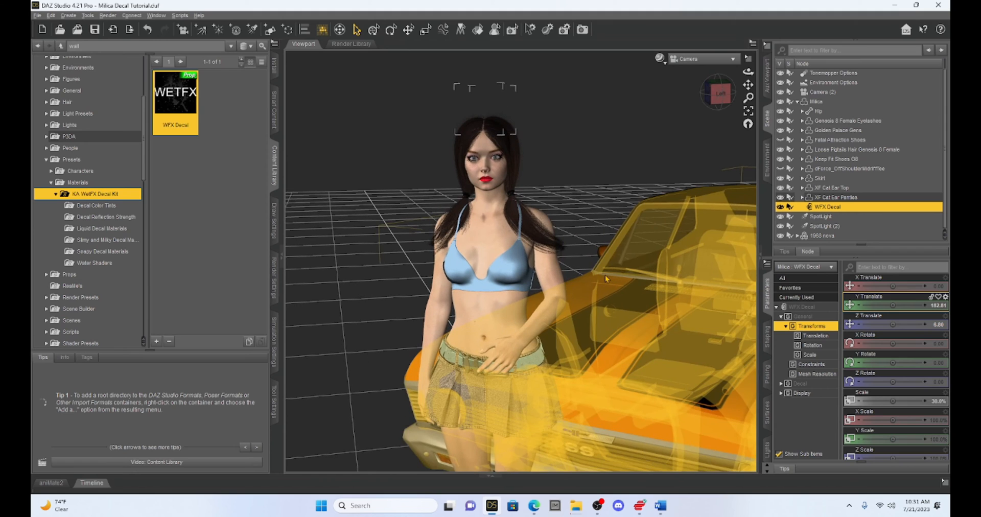
pyautogui.scroll(2, 605, 275)
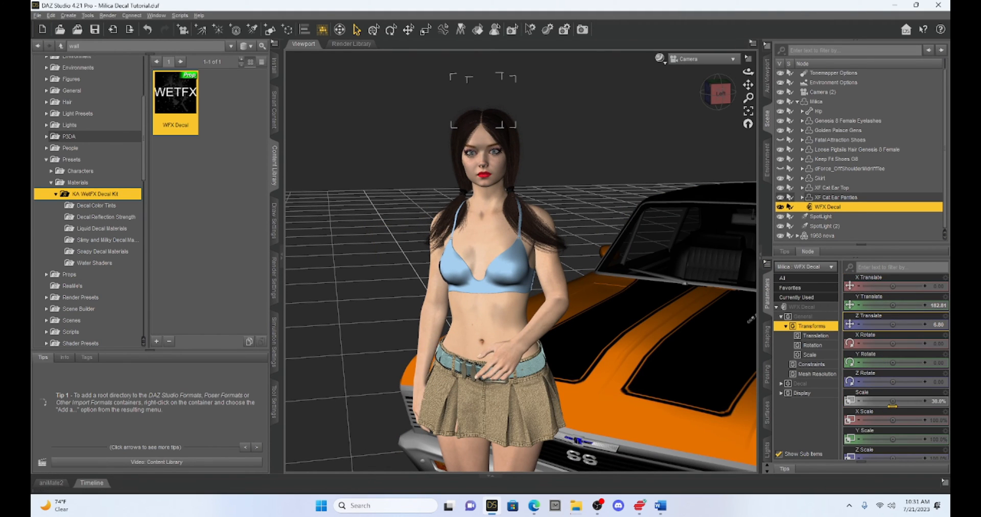
pyautogui.moveTo(892, 406); pyautogui.dragTo(904, 407)
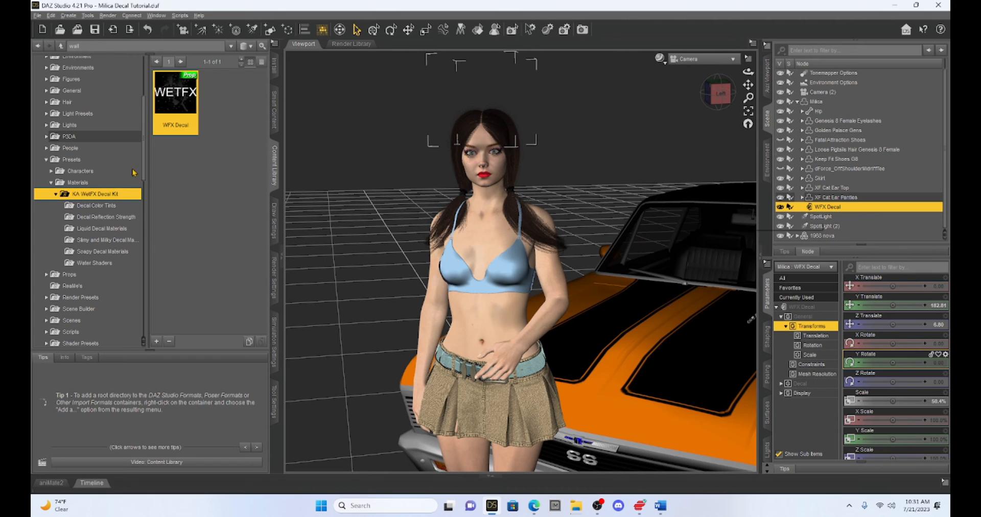
# Look through the WetFX Decal Kit's color tint, reflection strength, liquid, slimy and milky, soapy and water shader presets.
pyautogui.click(86, 207)
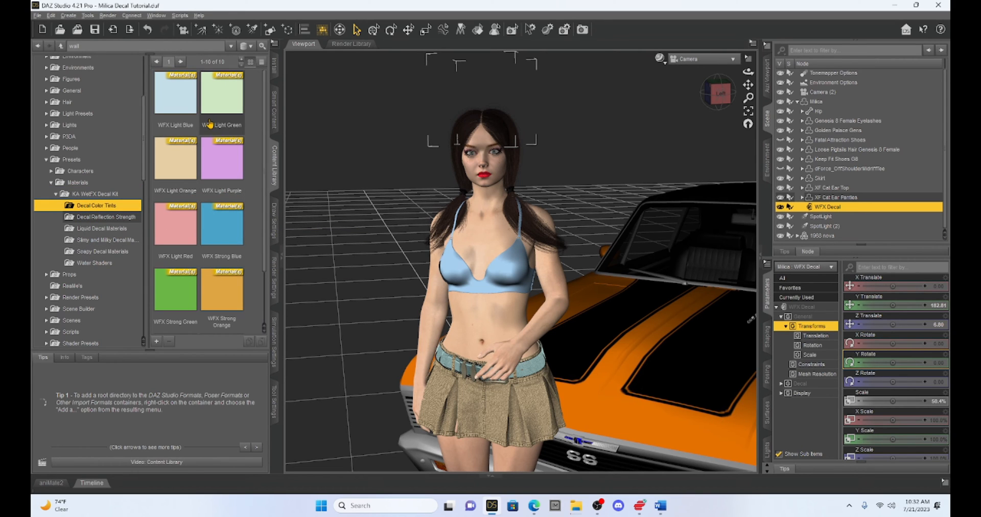
pyautogui.click(115, 219)
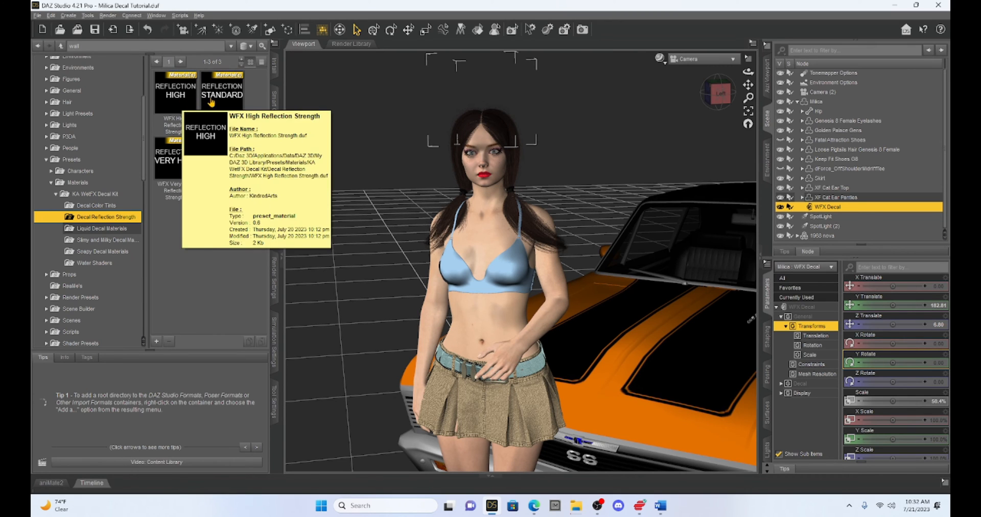
pyautogui.moveTo(185, 175)
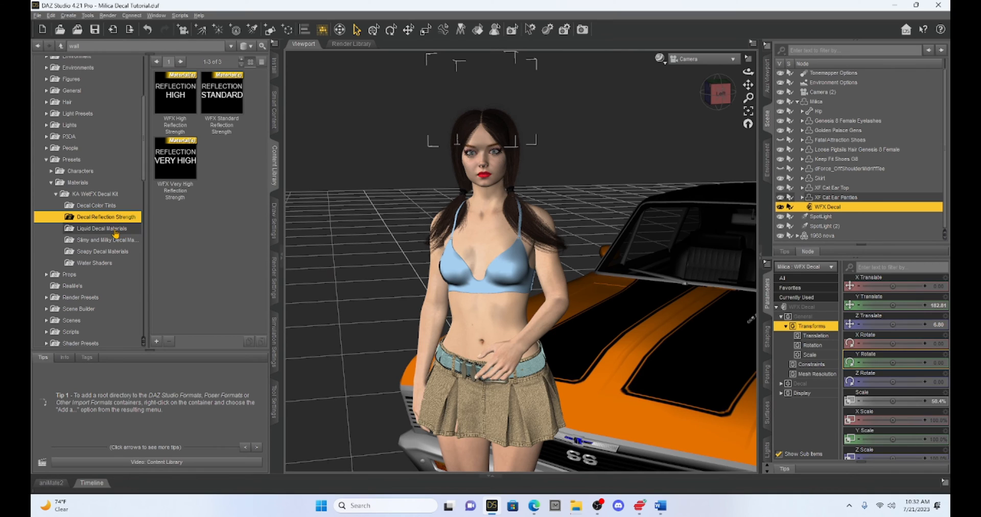
pyautogui.click(115, 231)
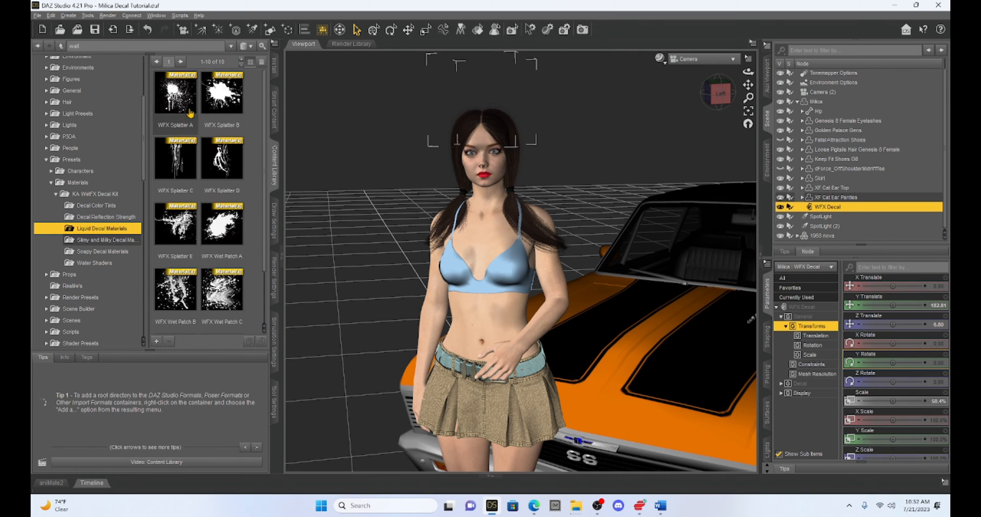
pyautogui.click(115, 240)
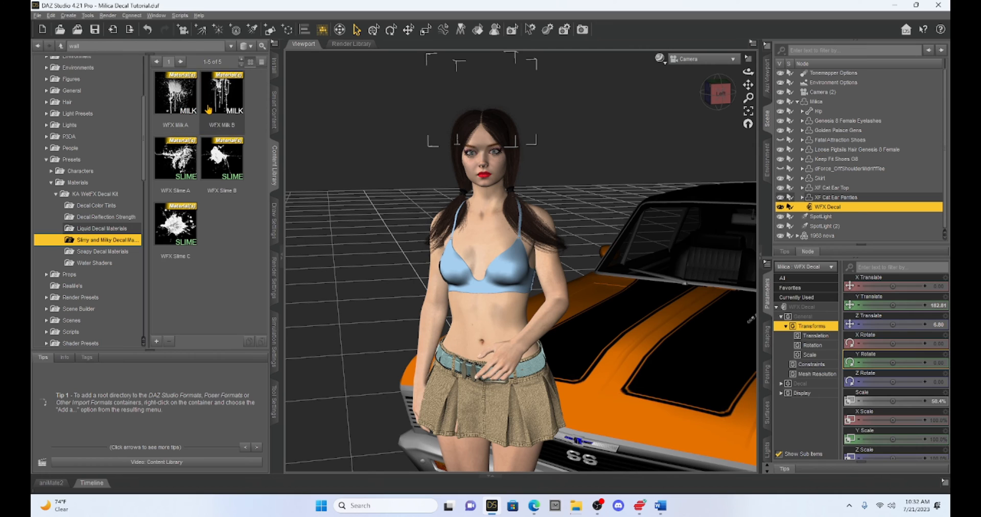
pyautogui.click(107, 255)
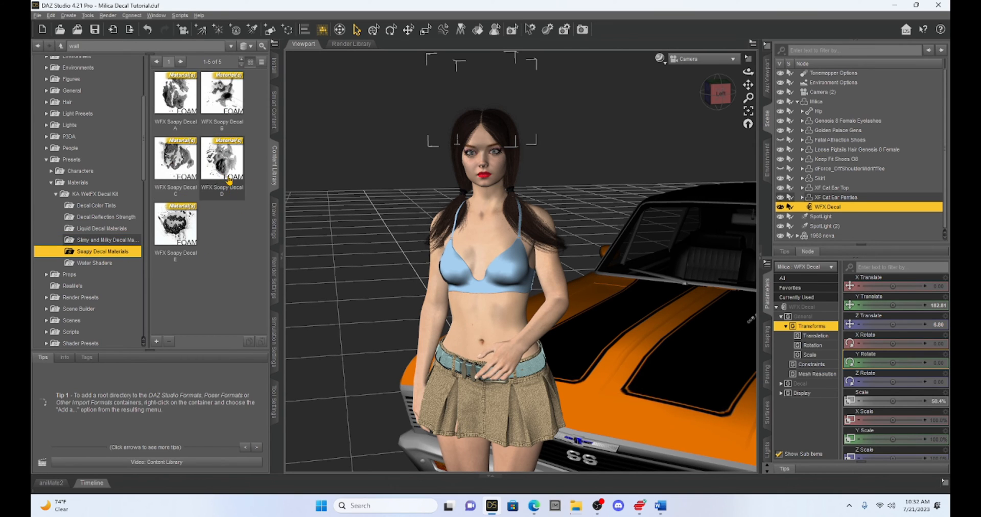
pyautogui.click(103, 263)
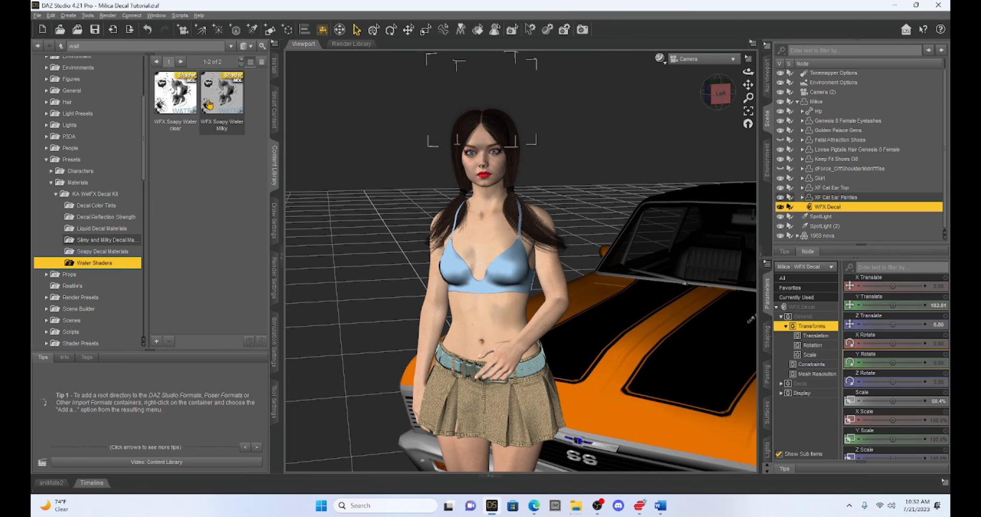
pyautogui.moveTo(209, 104)
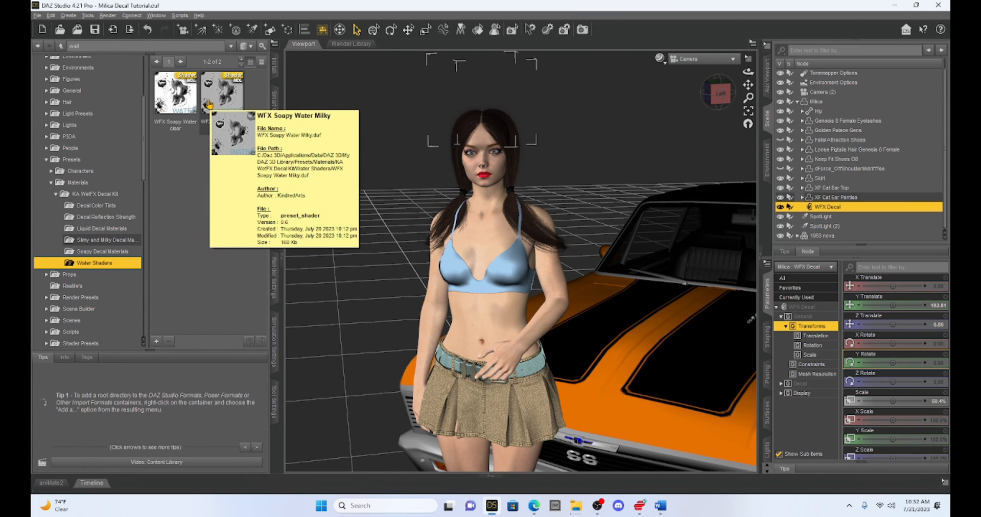
pyautogui.moveTo(209, 105); pyautogui.dragTo(478, 67)
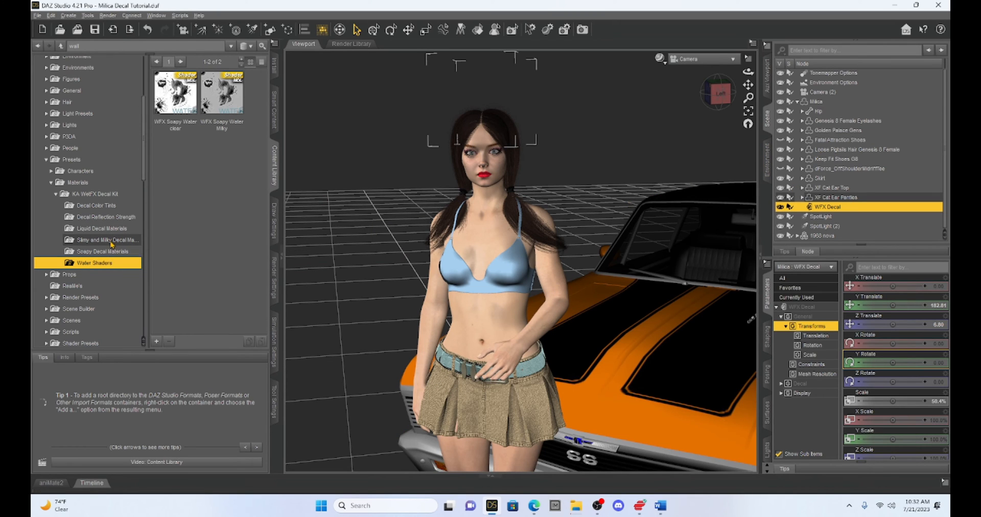
# Apply the WFX Milk B material to the WFX Decal and set the viewport to NVIDIA Iray preview.
pyautogui.click(111, 240)
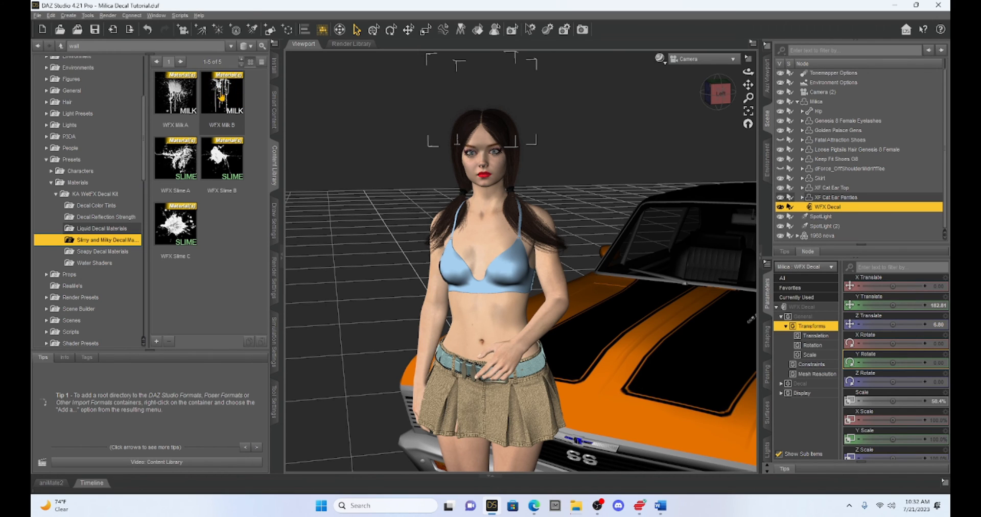
pyautogui.moveTo(225, 105); pyautogui.dragTo(497, 242)
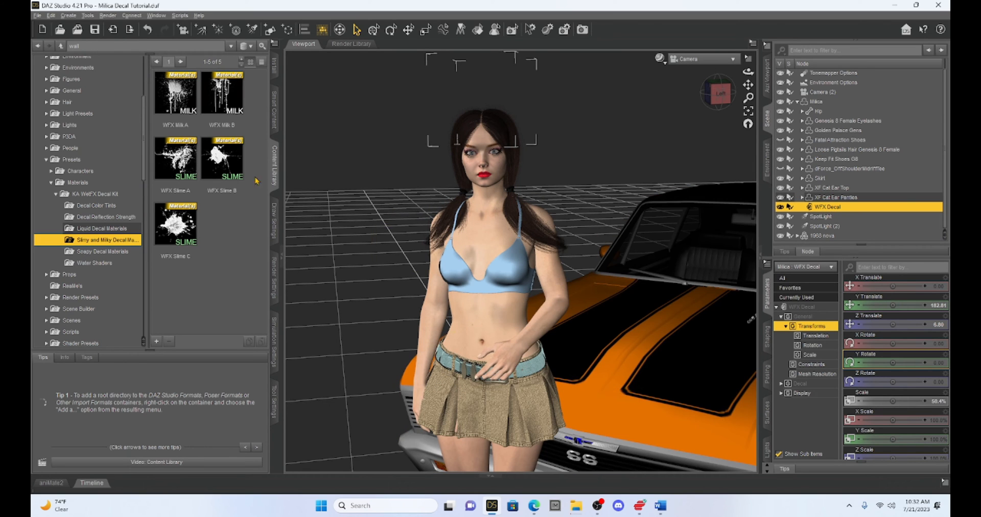
pyautogui.moveTo(223, 99)
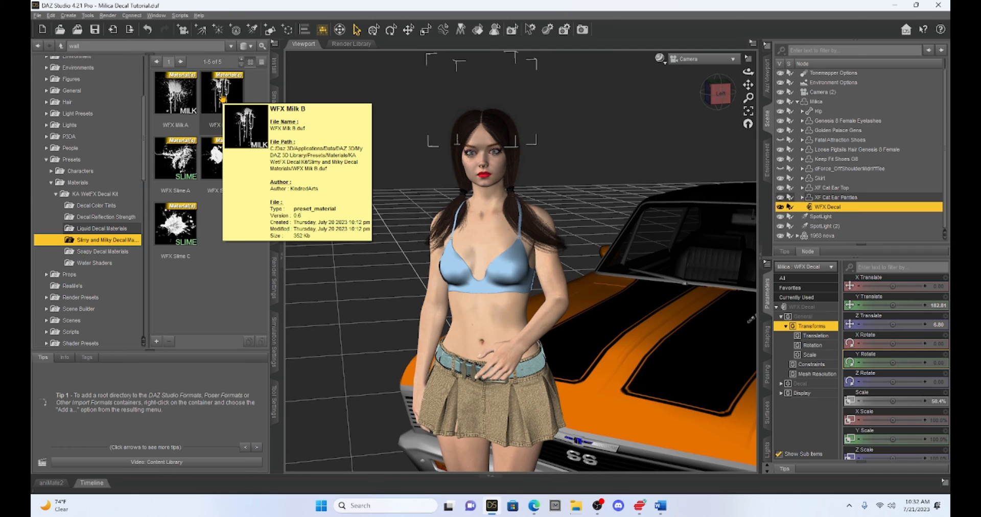
pyautogui.click(223, 99)
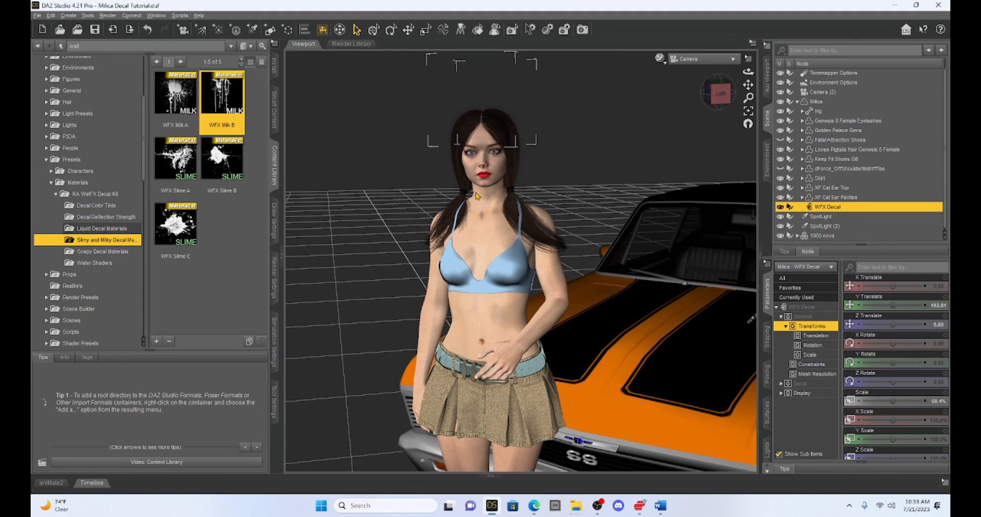
pyautogui.click(665, 65)
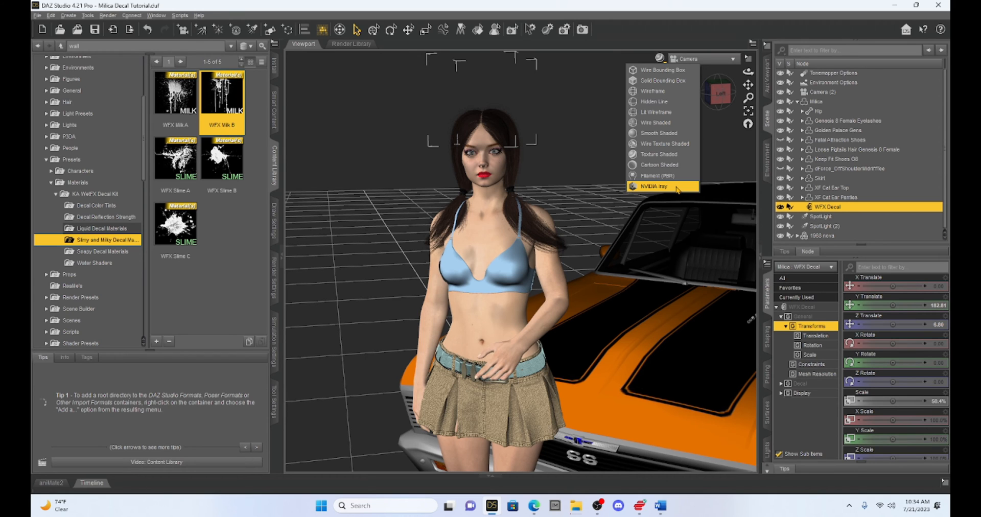
pyautogui.click(659, 187)
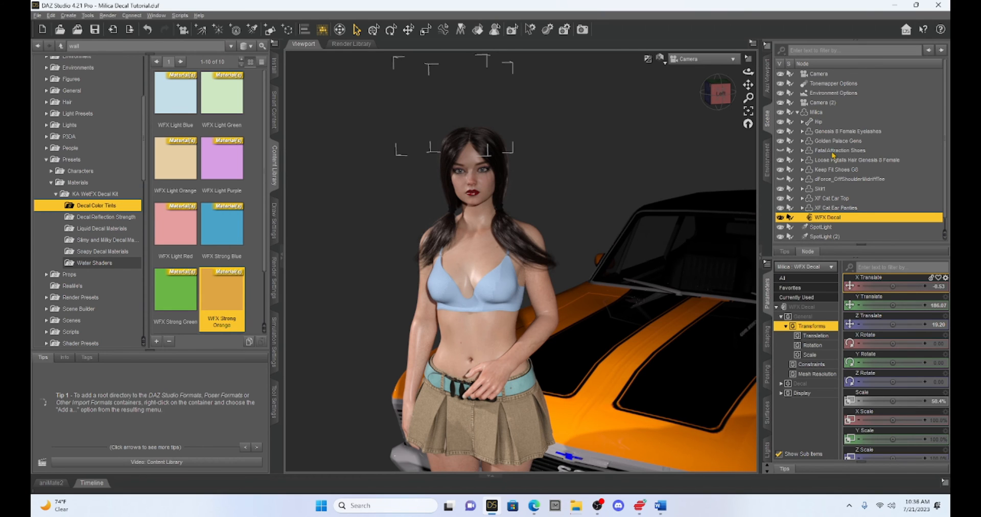
# Move the WFX Decal down onto the figure's chest, with Y Translate about 146.71 and Z Translate about 14.72.
pyautogui.moveTo(894, 306); pyautogui.dragTo(884, 305)
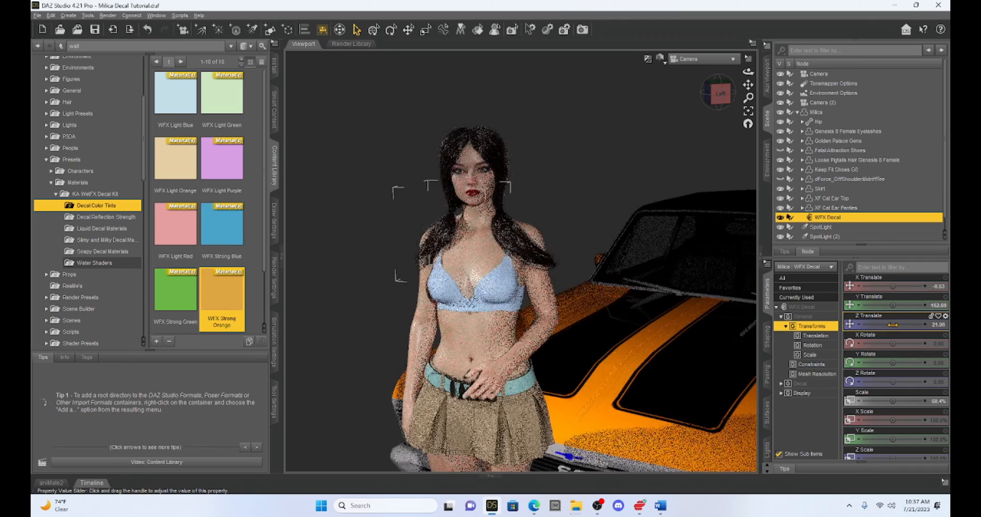
pyautogui.moveTo(893, 324); pyautogui.dragTo(884, 325)
pyautogui.scroll(5, 626, 290)
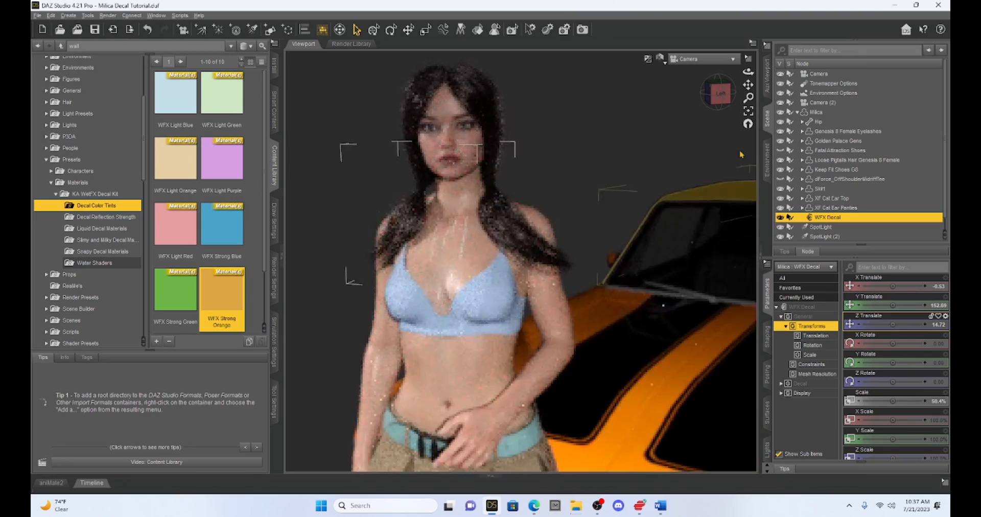
pyautogui.moveTo(748, 84); pyautogui.dragTo(793, 108)
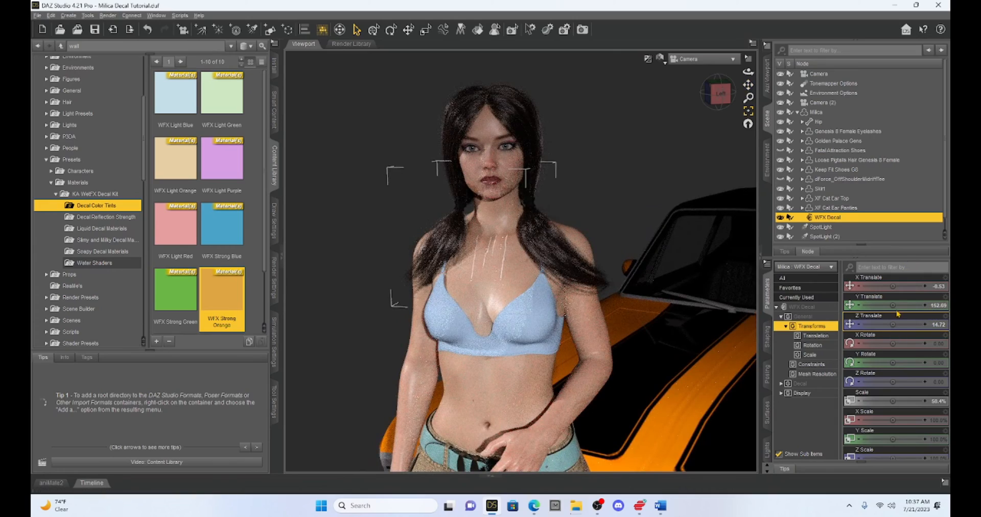
pyautogui.moveTo(893, 305); pyautogui.dragTo(885, 305)
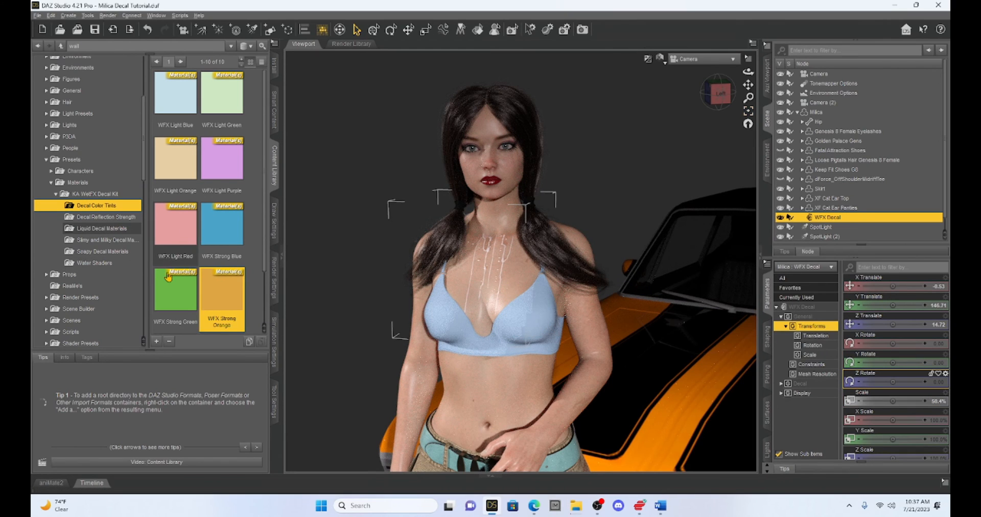
# Apply the WFX Strong Green color tint to the decal.
pyautogui.moveTo(178, 291)
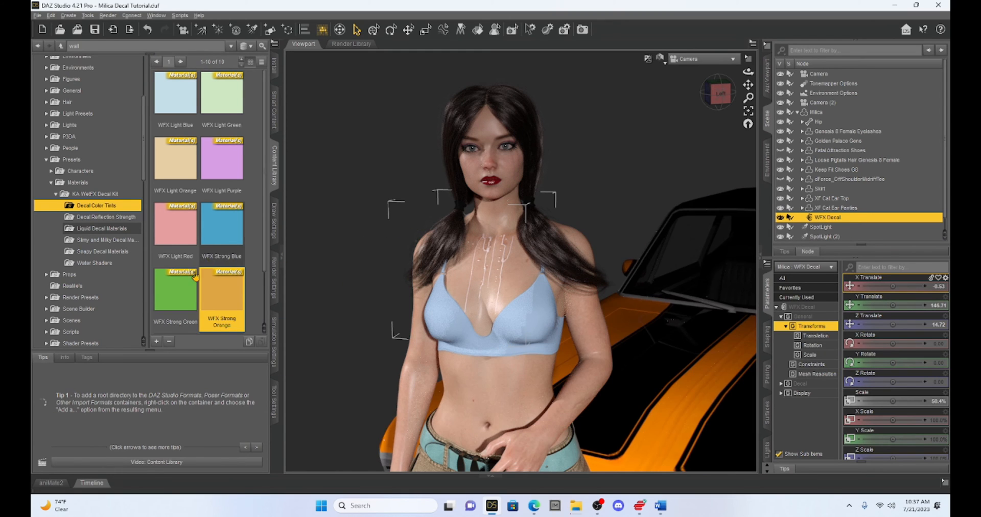
pyautogui.doubleClick(177, 289)
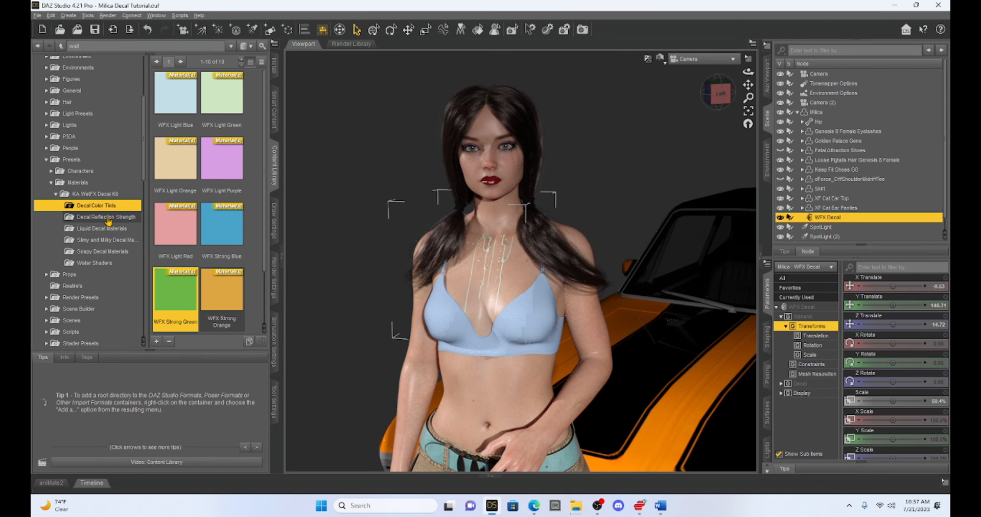
# Try the WFX Milk A, Slime B and Slime C materials on the decal, and settle on WFX Milk A.
pyautogui.click(109, 240)
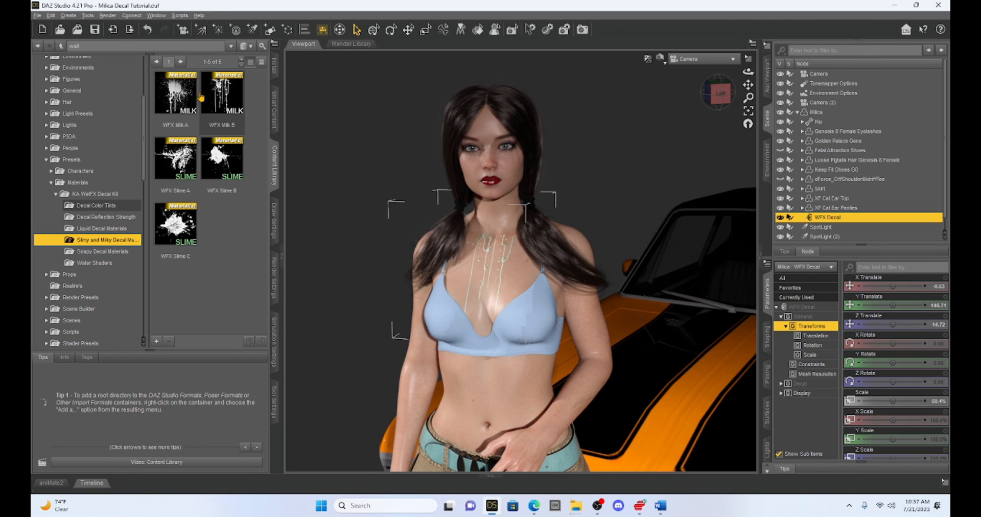
pyautogui.doubleClick(182, 95)
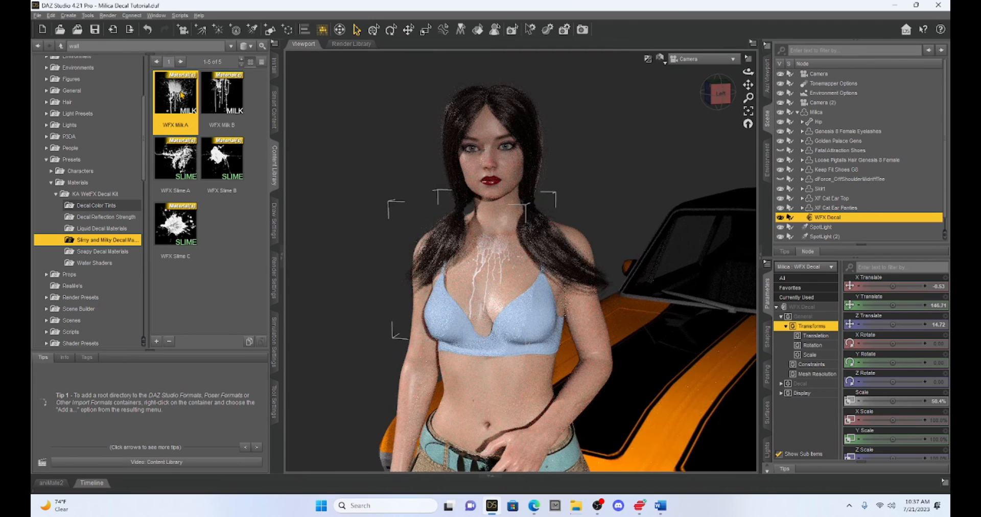
pyautogui.doubleClick(226, 164)
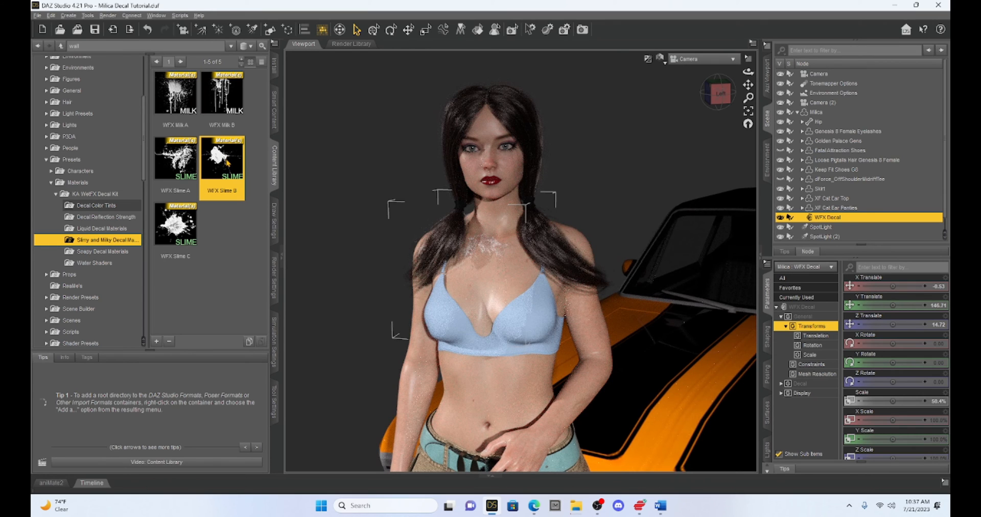
pyautogui.doubleClick(183, 218)
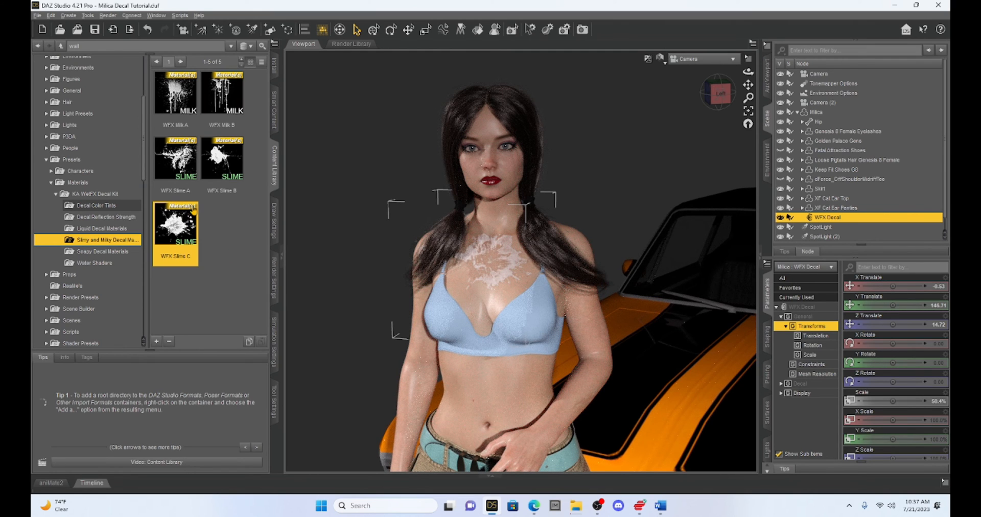
pyautogui.doubleClick(179, 105)
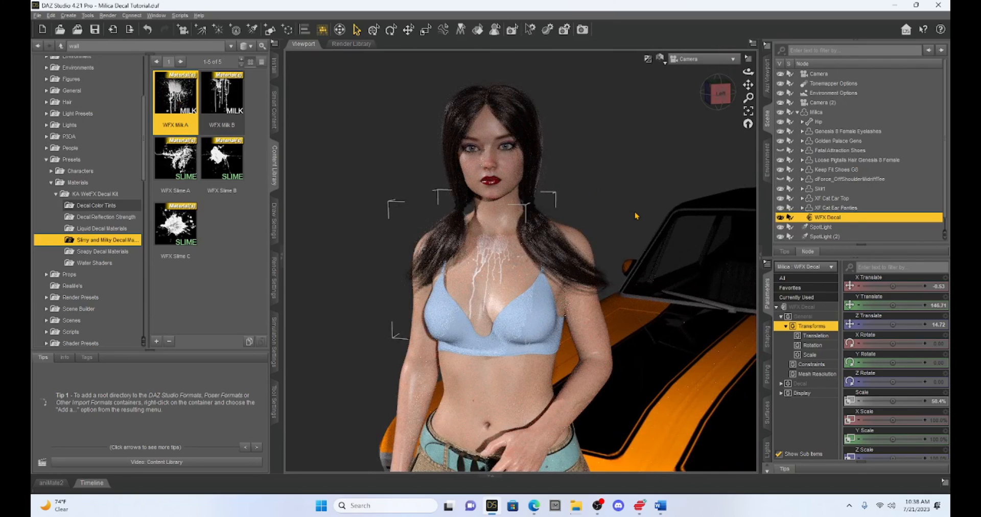
# Try the decal at a larger scale of about 80% and at a smaller scale of about 38%.
pyautogui.scroll(2, 636, 215)
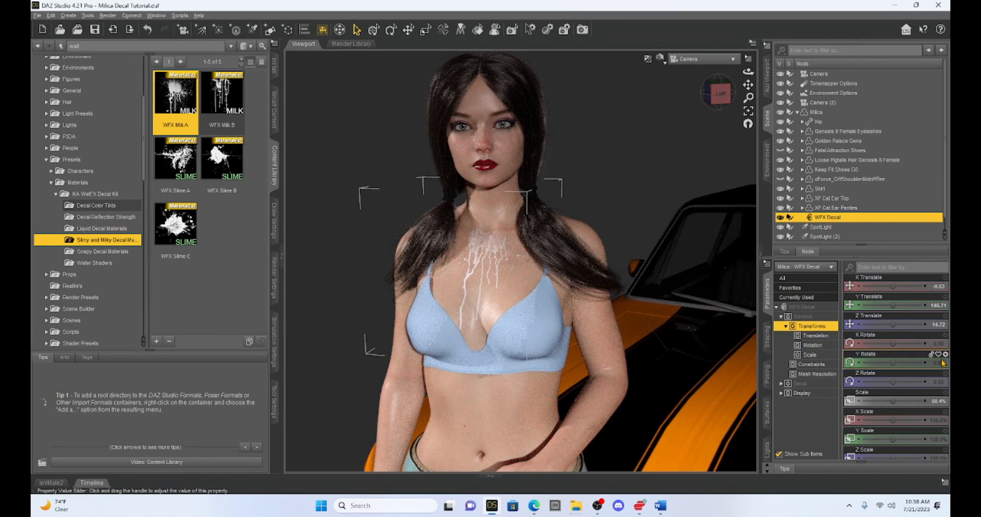
pyautogui.moveTo(894, 401); pyautogui.dragTo(907, 401)
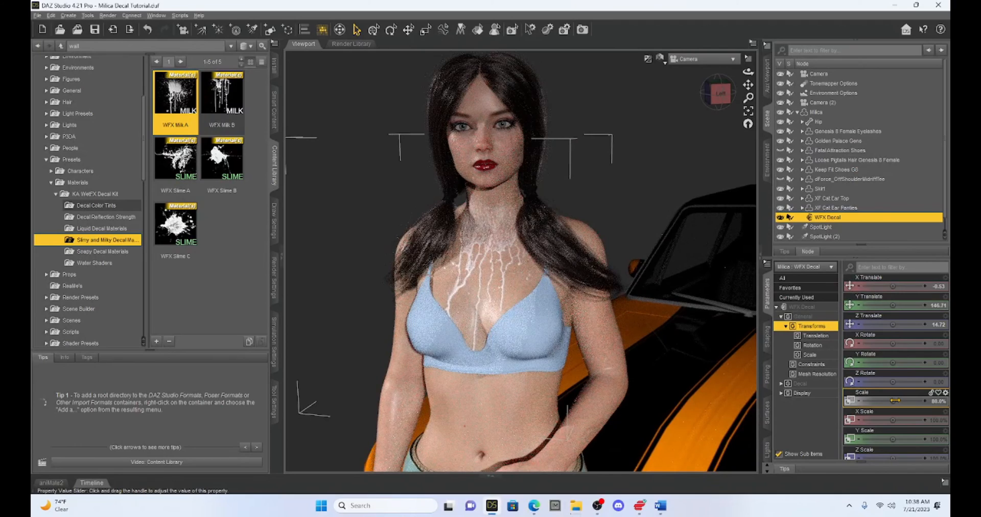
pyautogui.moveTo(894, 402); pyautogui.dragTo(879, 401)
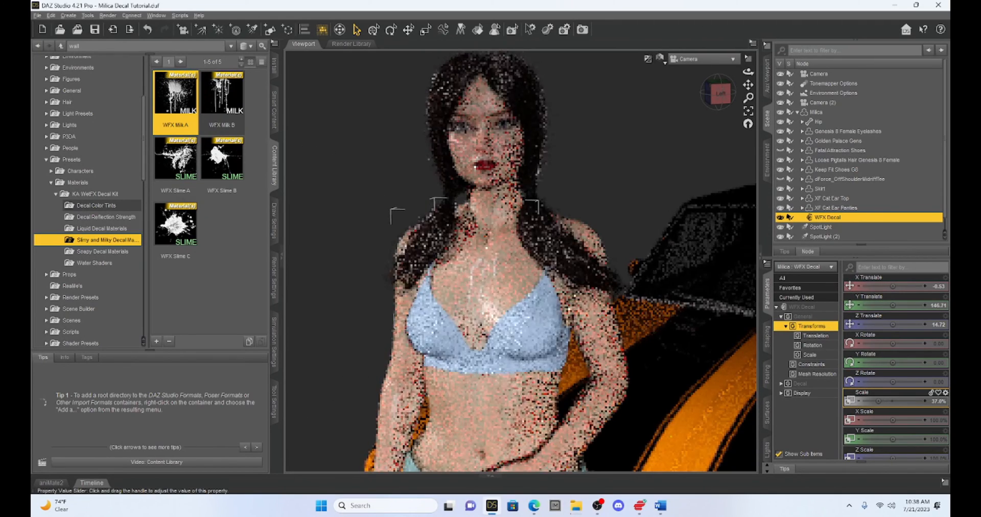
# Tilt the decal to an X Rotate of about -5.98, and try a sideways shift along X before undoing it.
pyautogui.moveTo(893, 343); pyautogui.dragTo(893, 344)
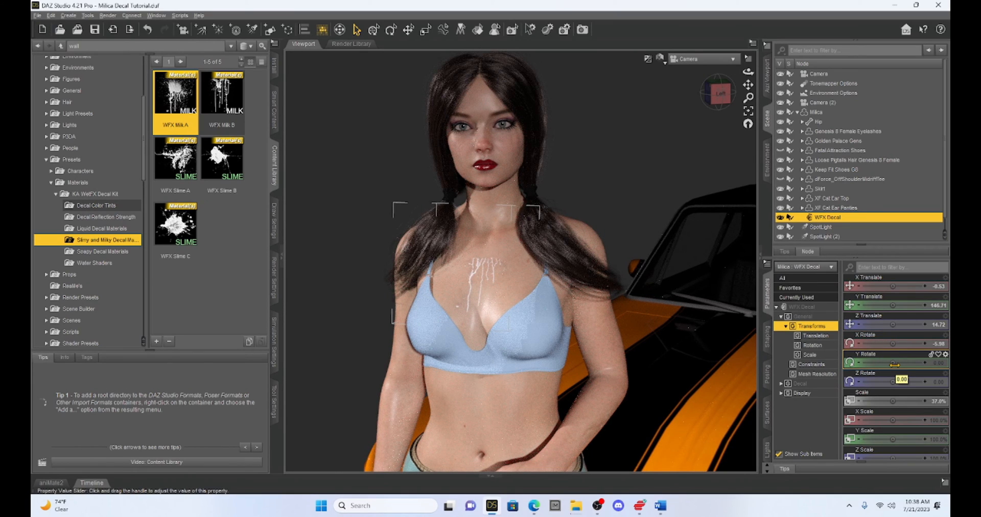
pyautogui.moveTo(894, 286); pyautogui.dragTo(901, 286)
pyautogui.hotkey('ctrl', 'z')
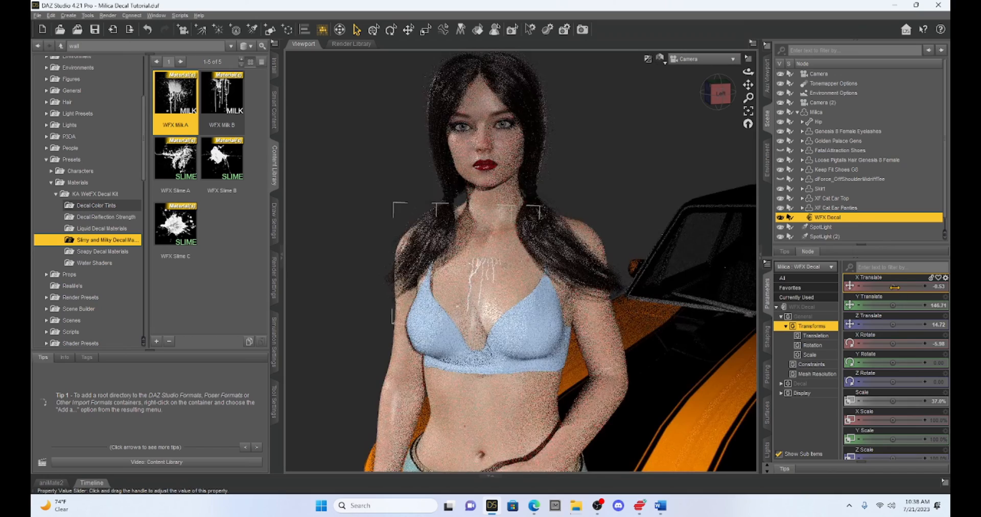
# Enlarge the decal's scale to about 73.3% and lower it along Y to about 140.23 on the chest.
pyautogui.moveTo(897, 404); pyautogui.dragTo(907, 402)
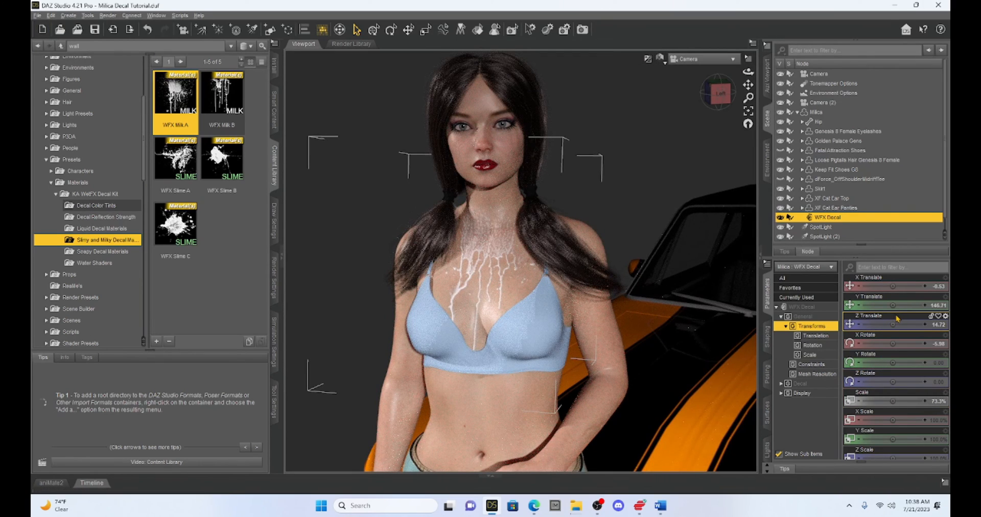
pyautogui.moveTo(894, 305); pyautogui.dragTo(892, 305)
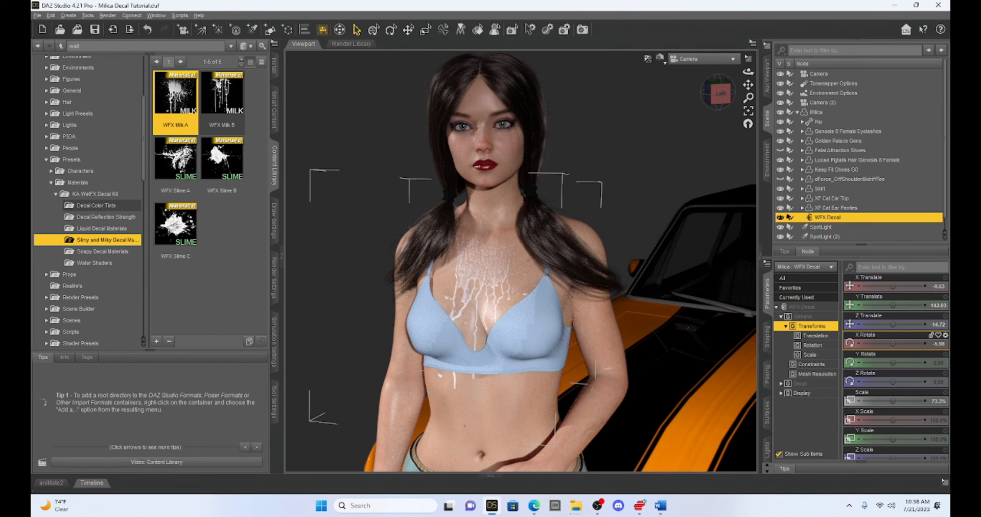
pyautogui.moveTo(892, 305); pyautogui.dragTo(894, 305)
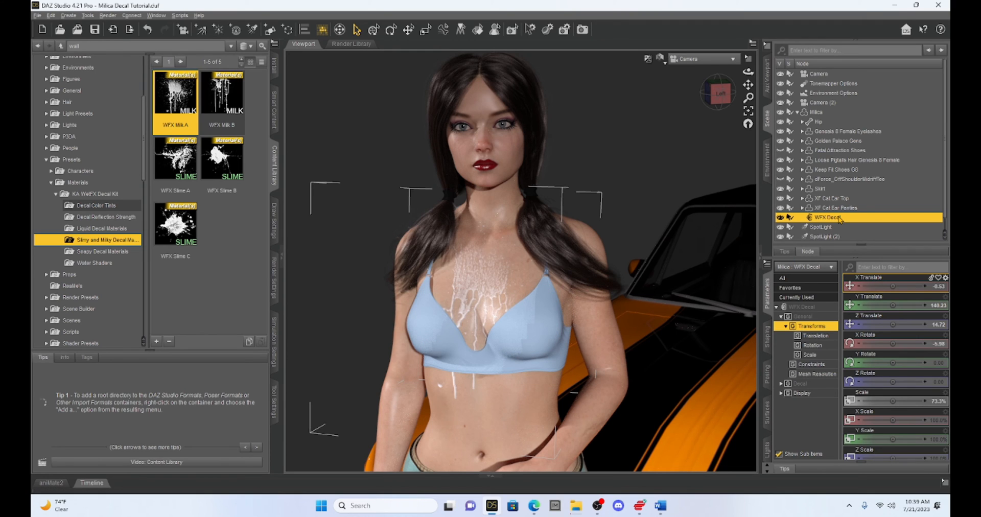
# Duplicate the WFX Decal with its hierarchy and parent the copy to XF Cat Ear Top.
pyautogui.click(51, 15)
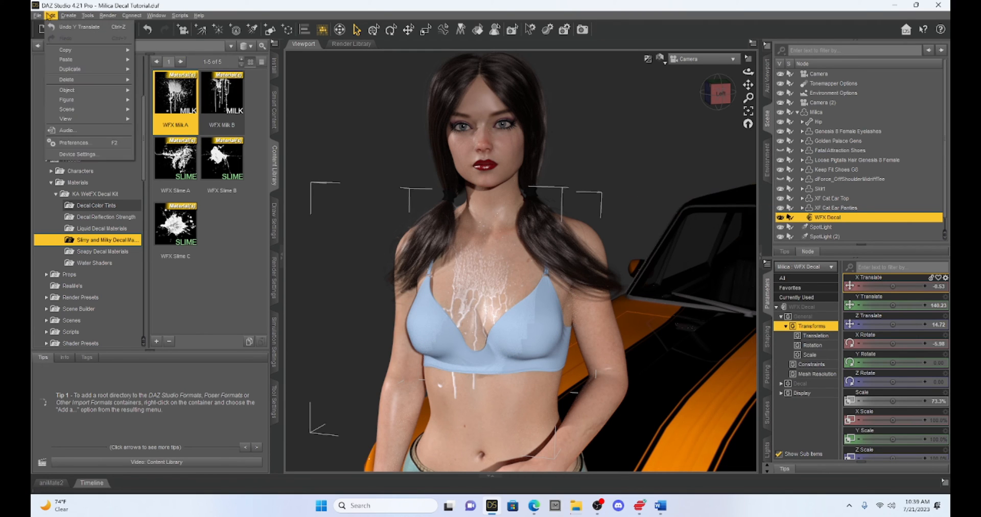
pyautogui.moveTo(77, 71)
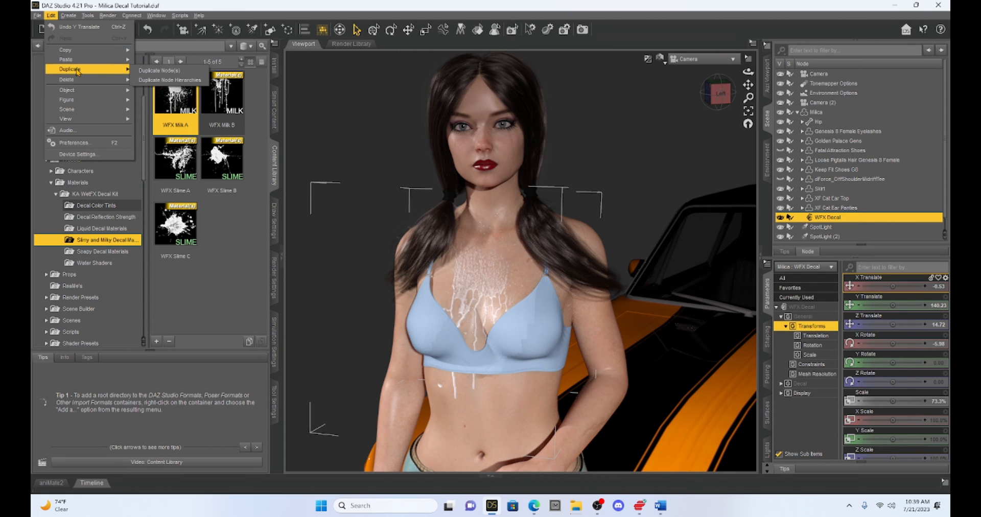
pyautogui.click(141, 81)
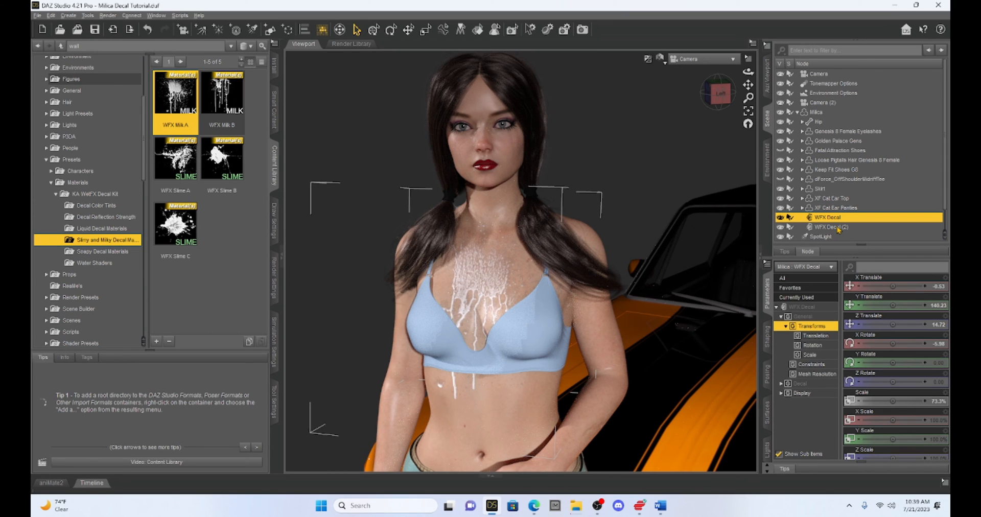
pyautogui.moveTo(838, 230); pyautogui.dragTo(837, 202)
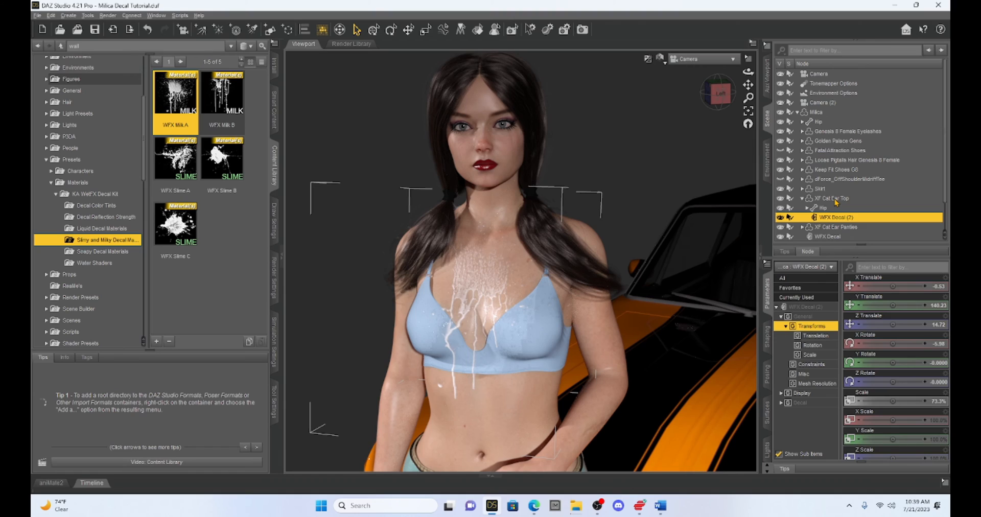
# Add a new WFX Decal prop from the KA WetFX Decal Kit to the 1968 nova car.
pyautogui.scroll(-5, 624, 213)
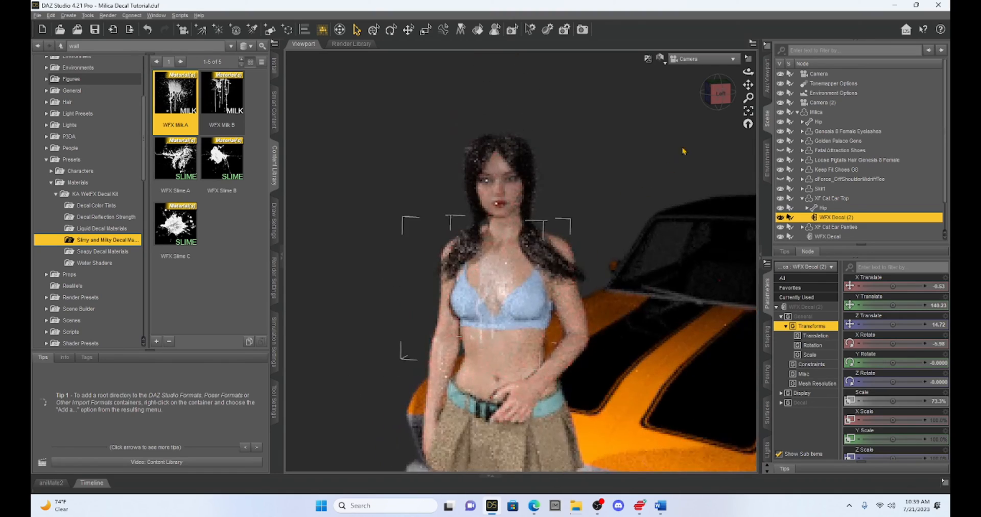
pyautogui.moveTo(748, 85); pyautogui.dragTo(611, 10)
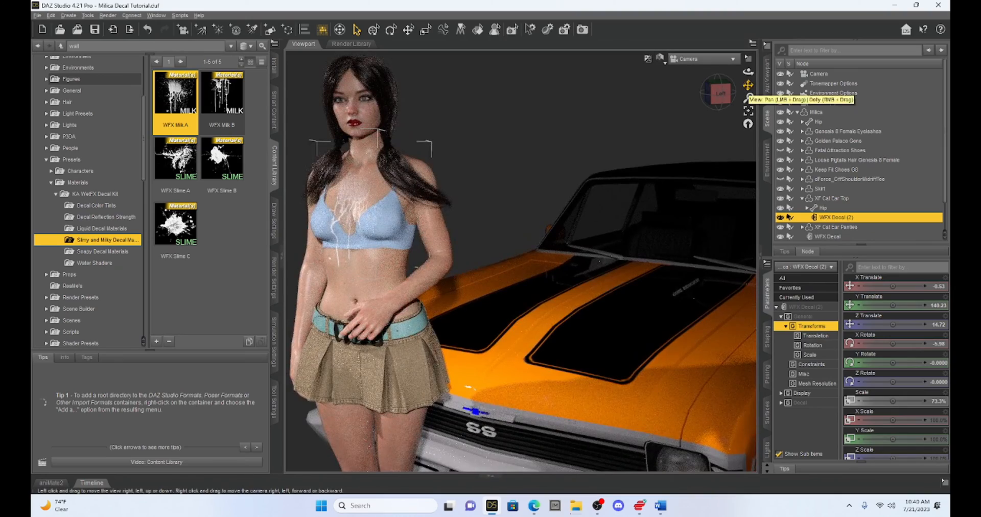
pyautogui.scroll(-3, 662, 214)
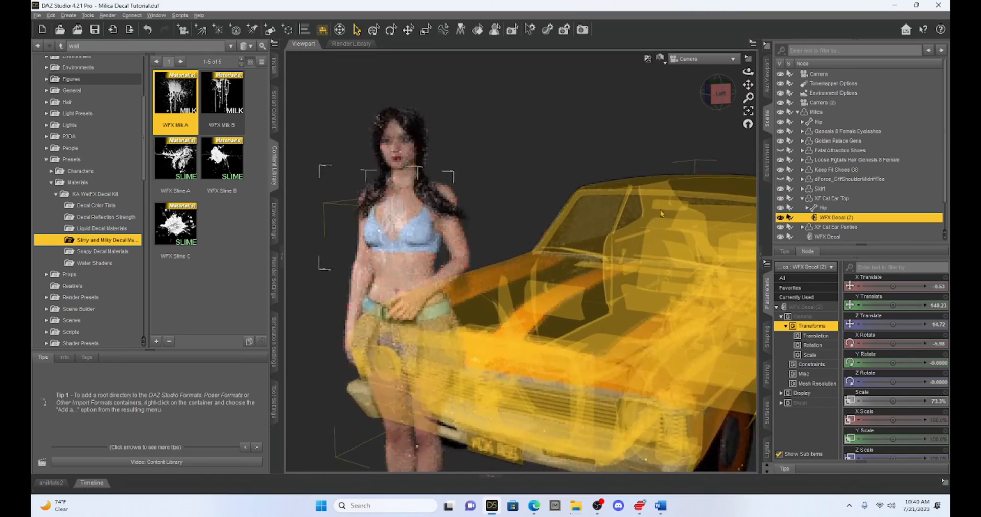
pyautogui.moveTo(748, 85); pyautogui.dragTo(593, 26)
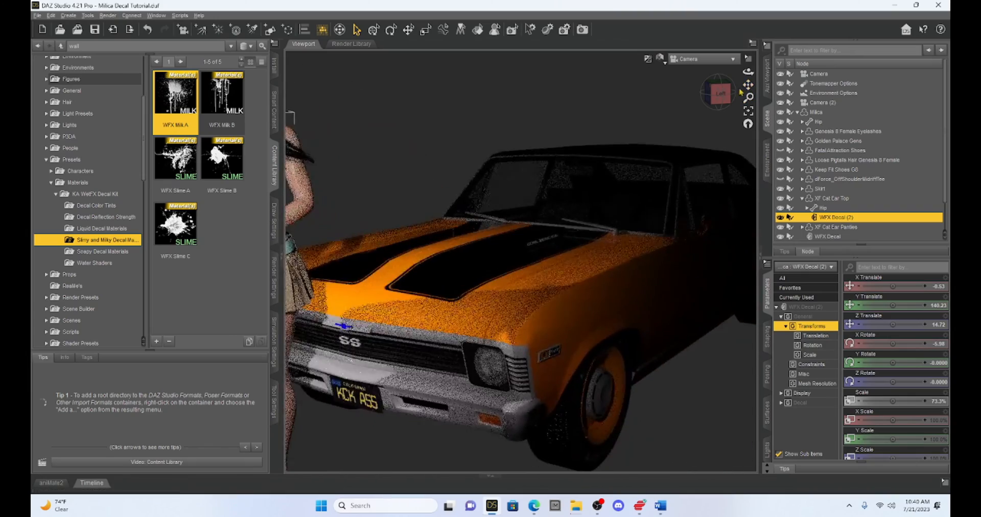
pyautogui.moveTo(722, 97); pyautogui.dragTo(728, 114)
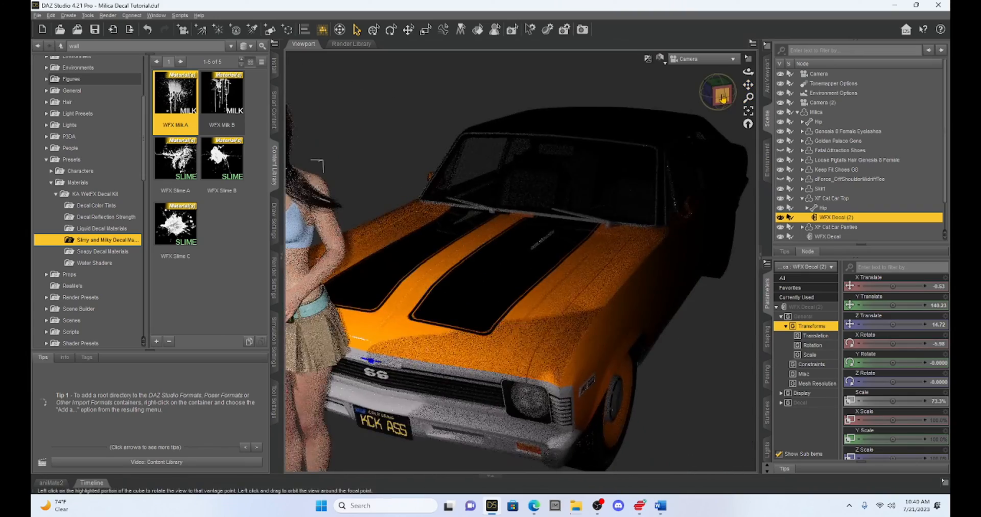
pyautogui.click(473, 256)
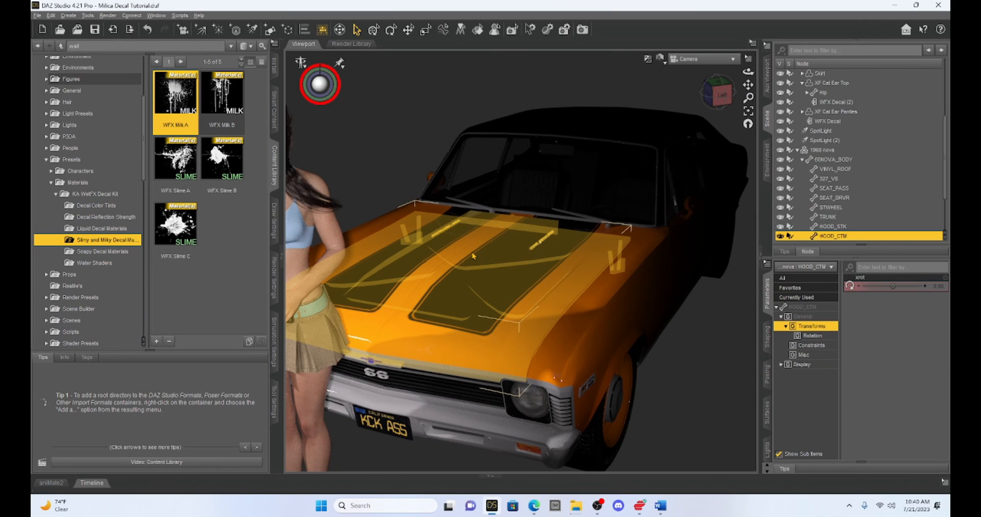
pyautogui.click(828, 151)
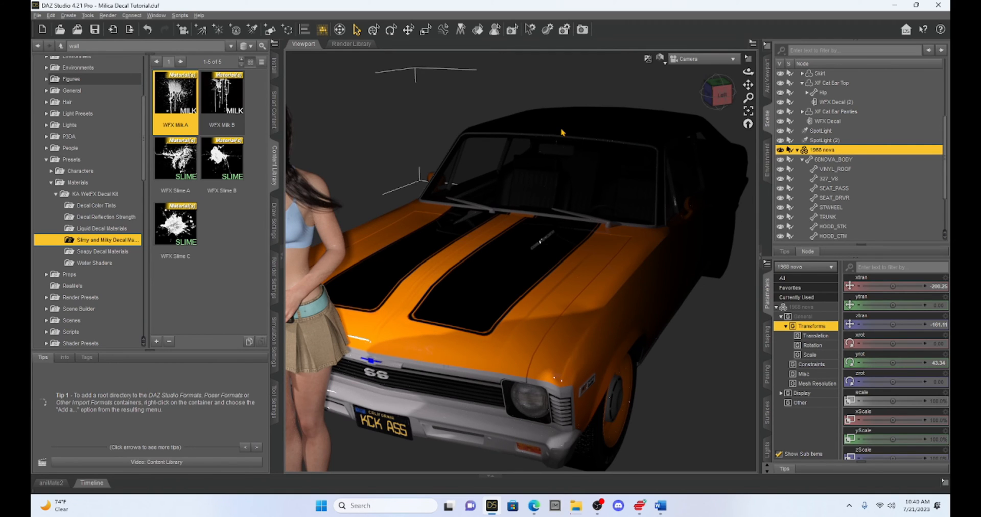
pyautogui.click(104, 195)
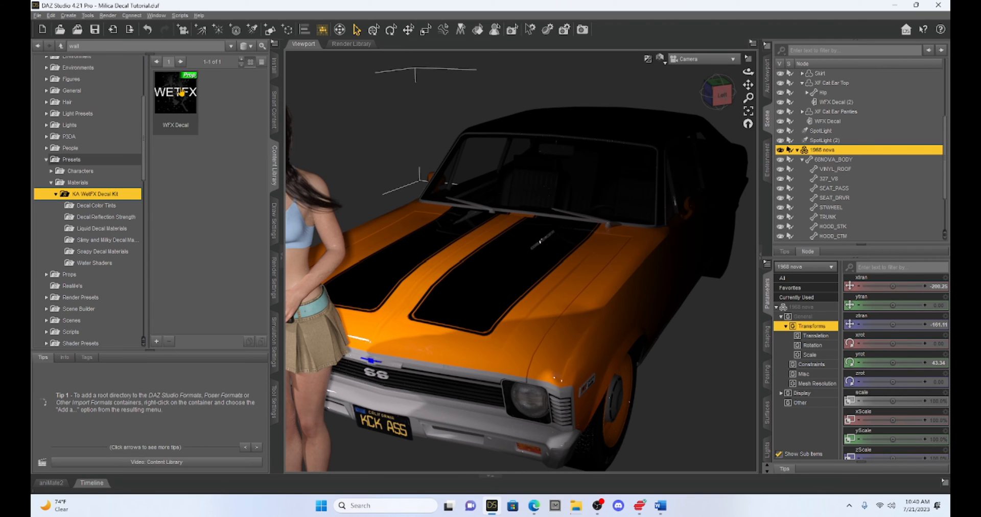
pyautogui.moveTo(181, 93); pyautogui.dragTo(789, 160)
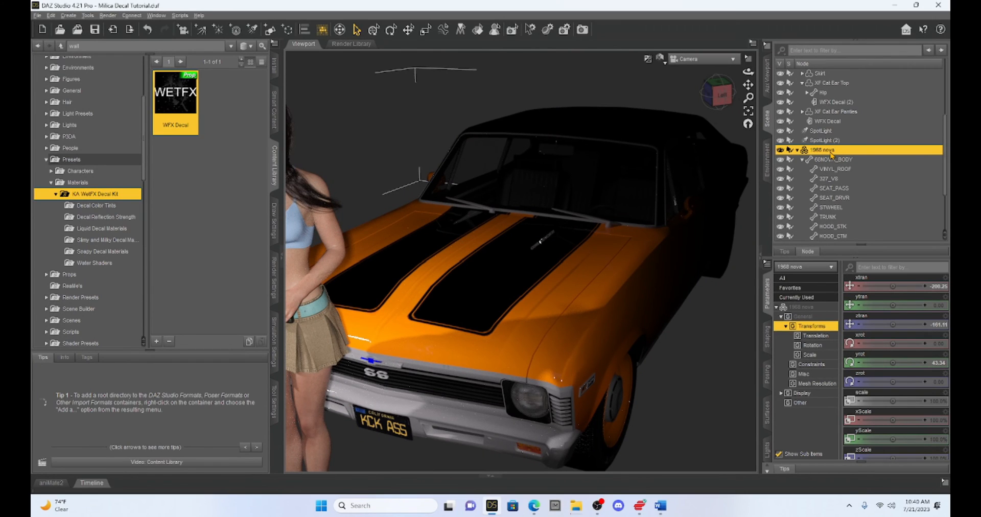
# Enlarge the car's new decal to a scale of about 79.8% and move it forward to Z Translate of about 90.49.
pyautogui.scroll(-3, 830, 152)
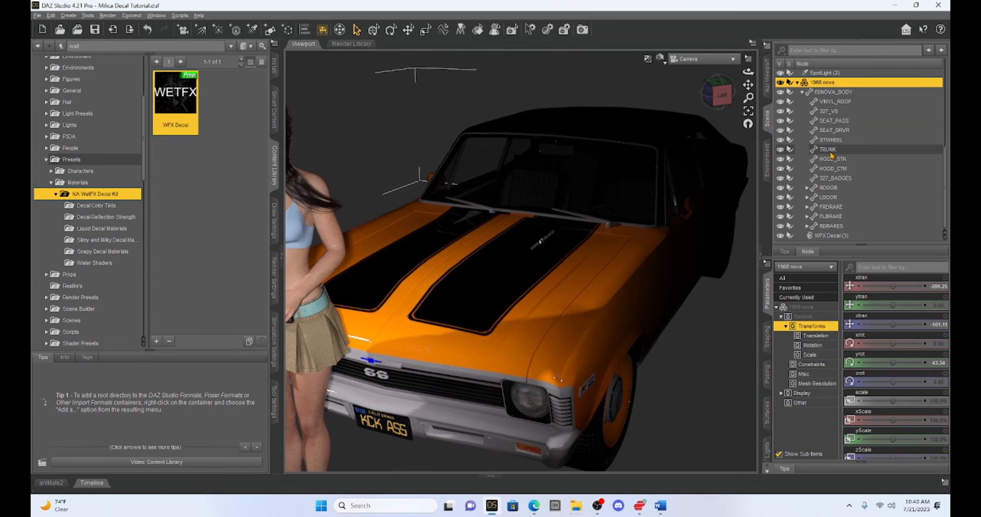
pyautogui.click(831, 236)
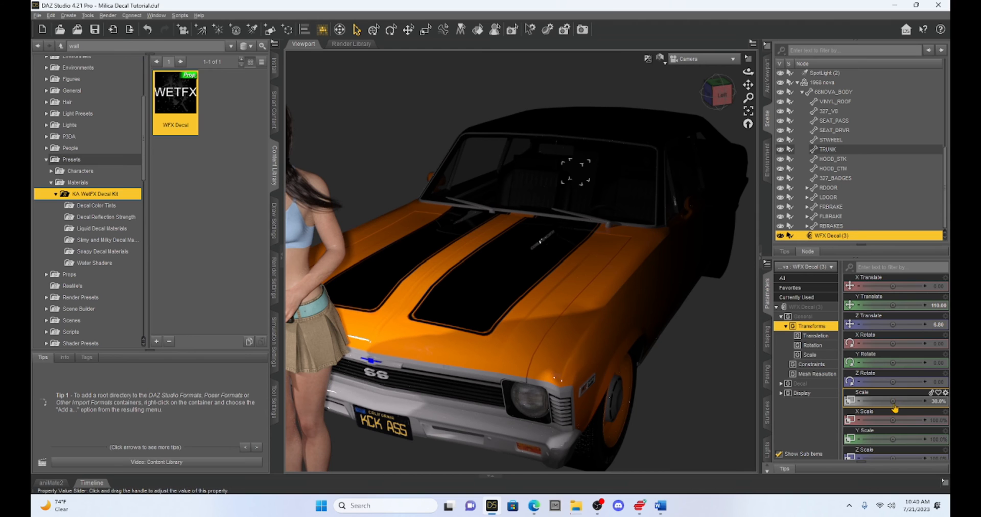
pyautogui.moveTo(892, 402); pyautogui.dragTo(907, 401)
pyautogui.moveTo(893, 324); pyautogui.dragTo(915, 324)
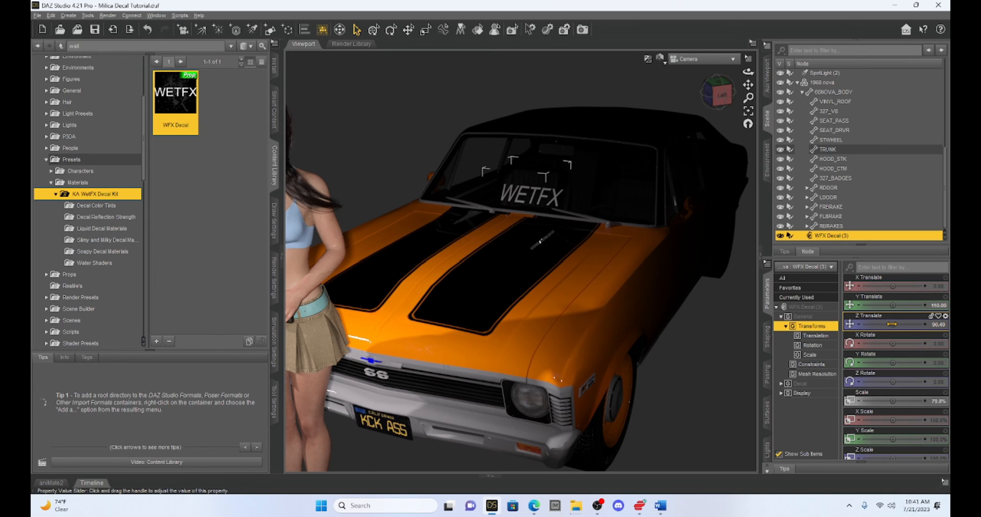
# Apply WFX Soapy Decal B to the car's decal and place it on the hood at about X 54.57, Y 90.18, Z 210.22.
pyautogui.click(107, 253)
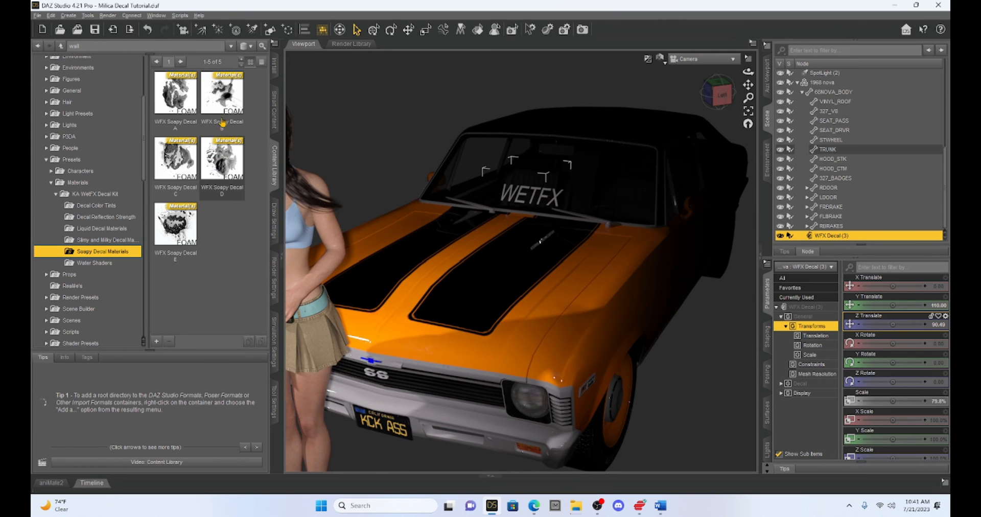
pyautogui.doubleClick(220, 97)
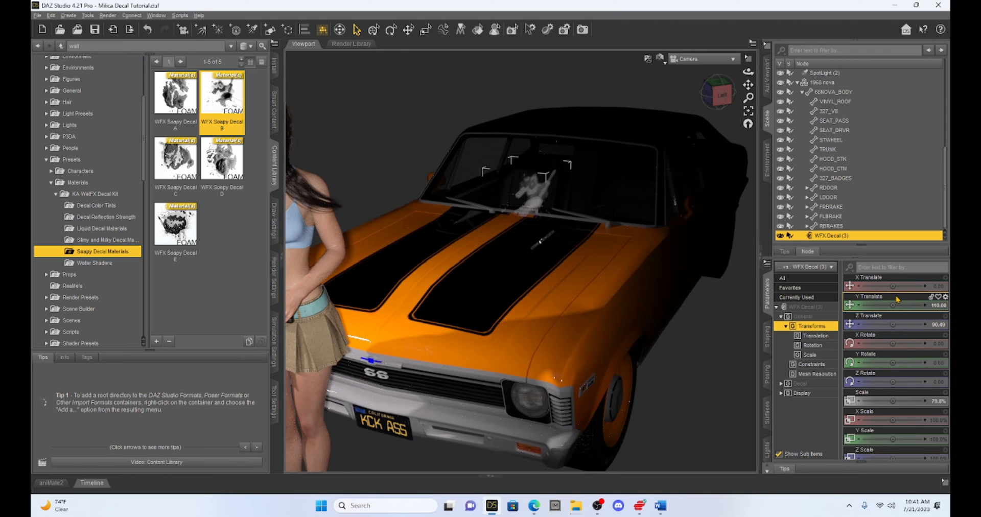
pyautogui.moveTo(893, 286); pyautogui.dragTo(906, 287)
pyautogui.moveTo(893, 324); pyautogui.dragTo(907, 324)
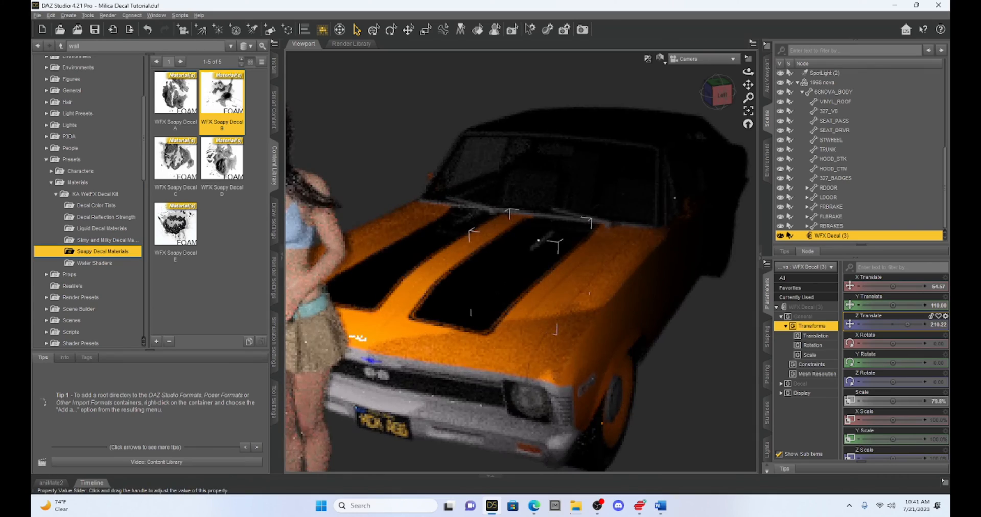
pyautogui.moveTo(893, 305); pyautogui.dragTo(881, 305)
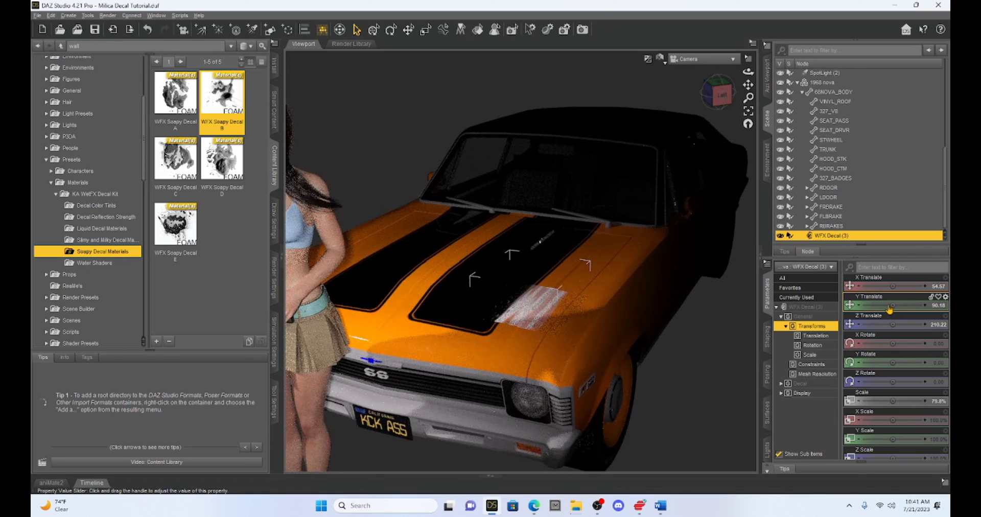
# Reposition the soapy decal on the hood to X Translate of about 64.85 and Z Translate of about 196.02.
pyautogui.moveTo(748, 85); pyautogui.dragTo(628, 306)
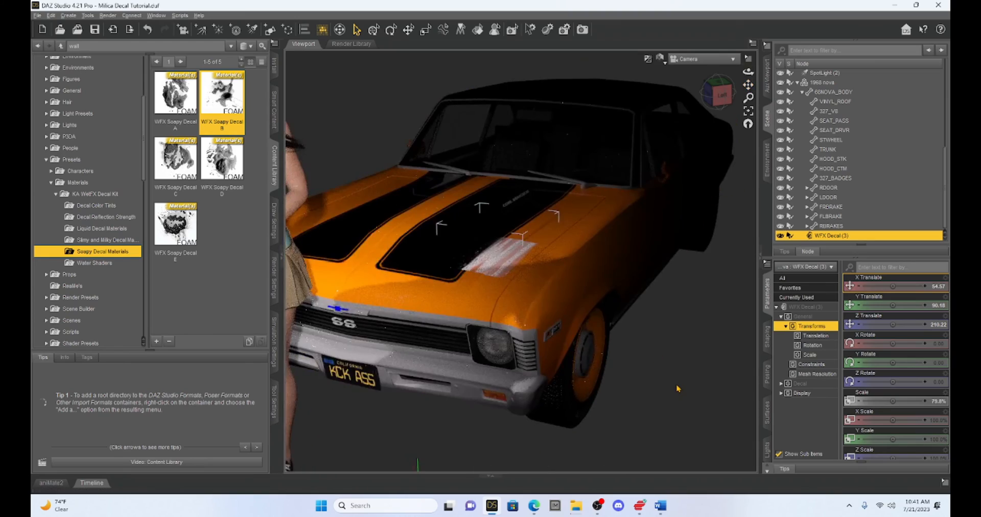
pyautogui.scroll(5, 678, 386)
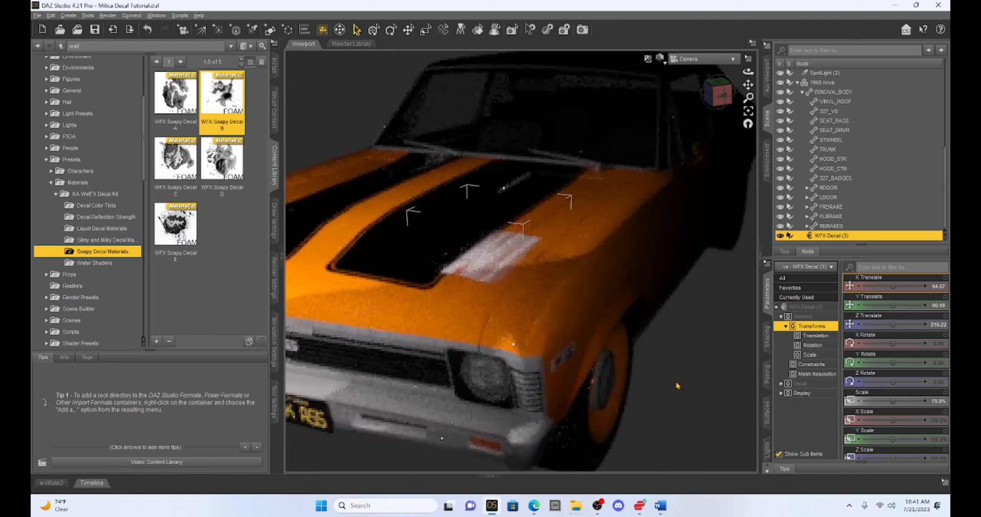
pyautogui.scroll(2, 677, 386)
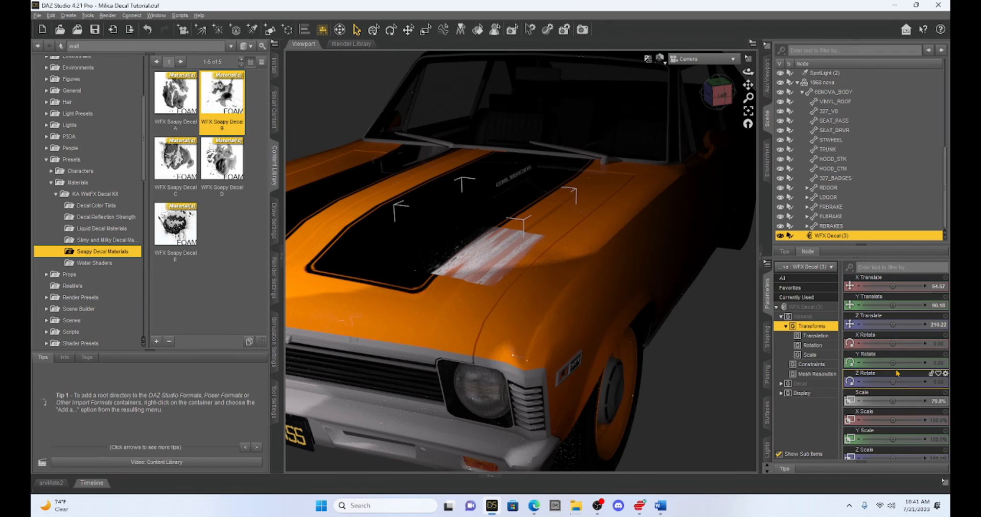
pyautogui.moveTo(893, 325); pyautogui.dragTo(903, 325)
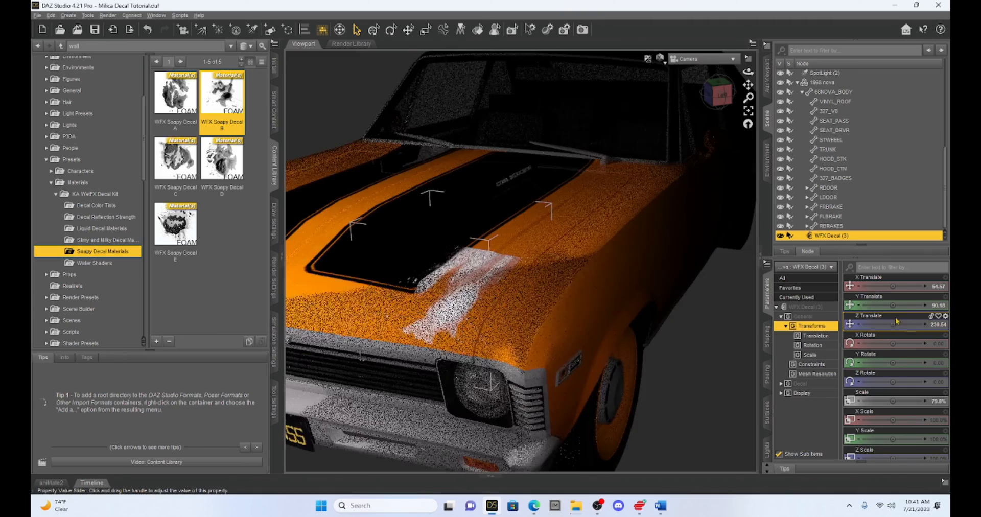
pyautogui.moveTo(893, 286); pyautogui.dragTo(903, 287)
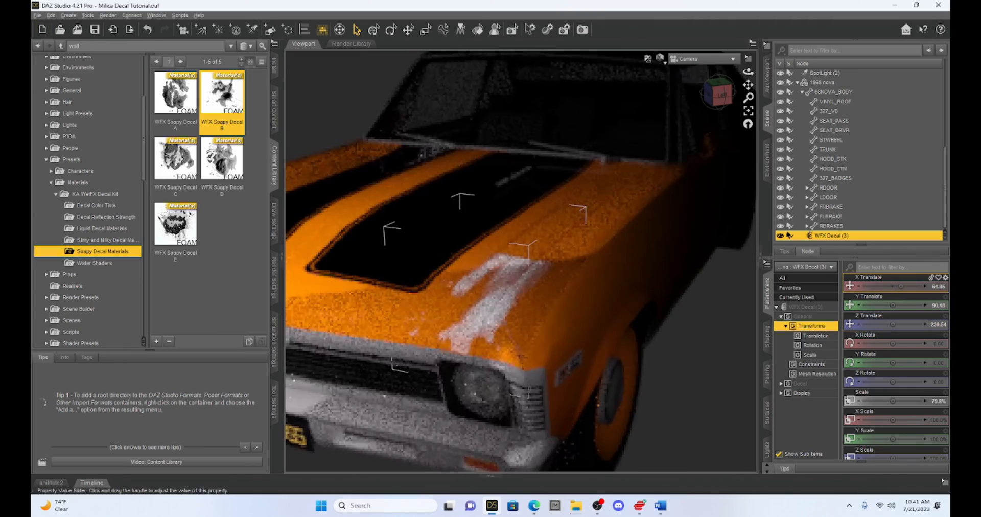
pyautogui.moveTo(893, 324); pyautogui.dragTo(876, 325)
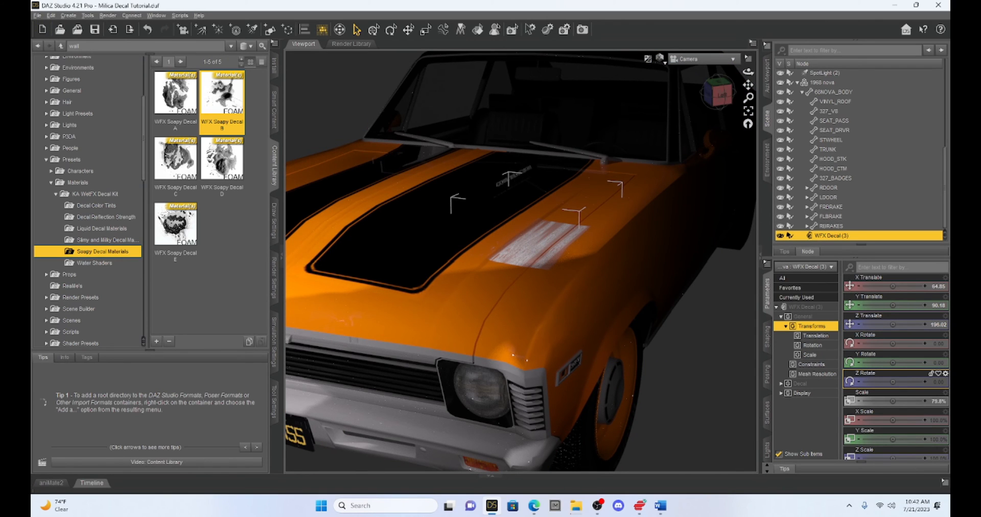
# Try several tilts of the hood decal, including an X Rotate of about 1.39, and settle on about -31.1.
pyautogui.moveTo(933, 385)
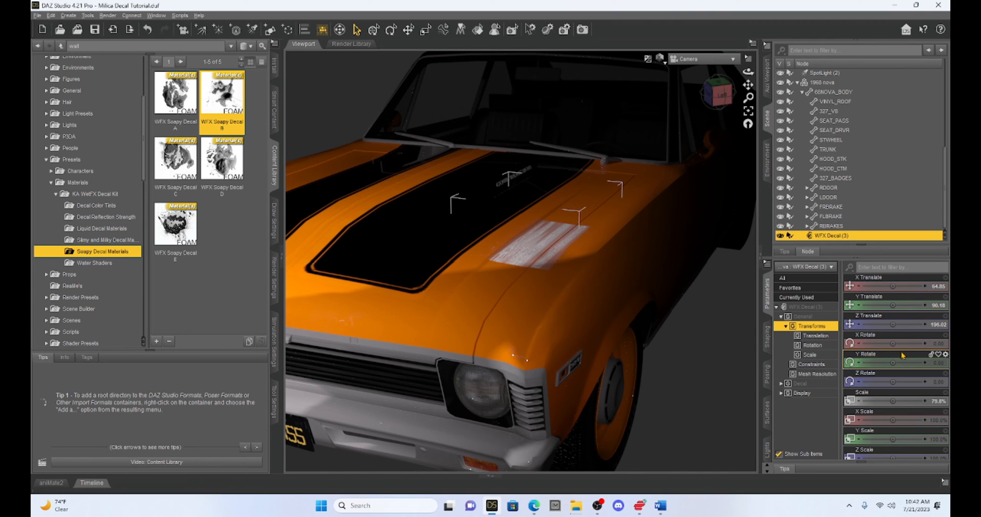
pyautogui.moveTo(892, 344)
pyautogui.mouseDown()
pyautogui.moveTo(905, 344)
pyautogui.moveTo(879, 343)
pyautogui.mouseUp()
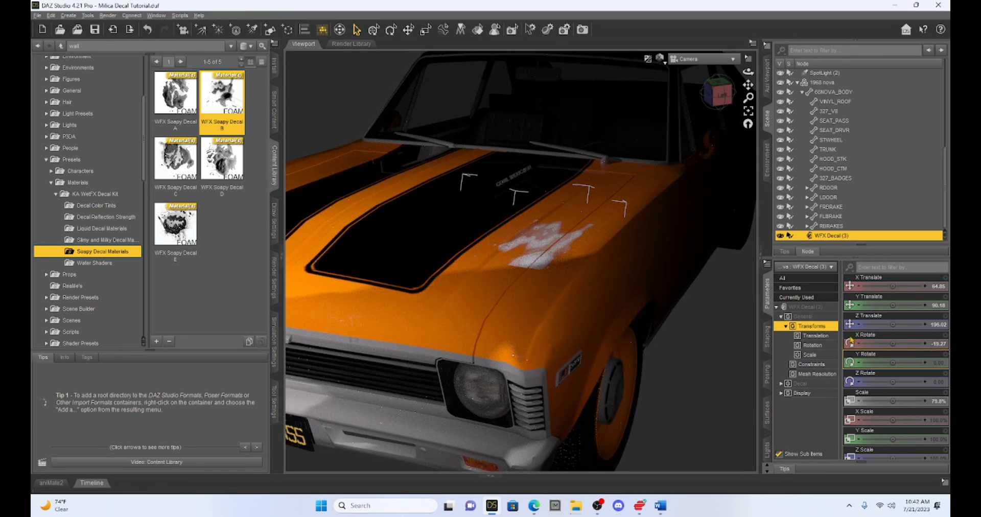
pyautogui.moveTo(893, 345); pyautogui.dragTo(879, 344)
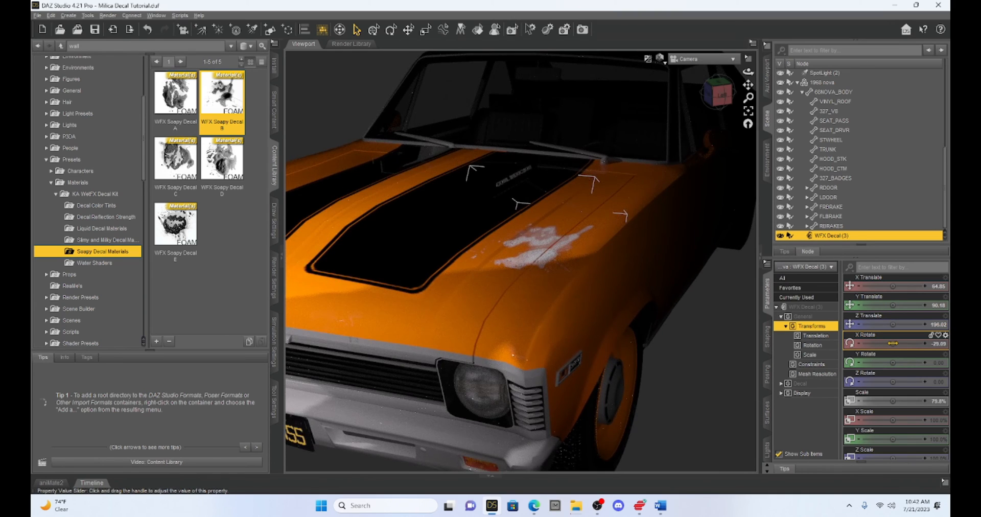
pyautogui.moveTo(892, 343)
pyautogui.mouseDown()
pyautogui.moveTo(873, 343)
pyautogui.moveTo(905, 343)
pyautogui.mouseUp()
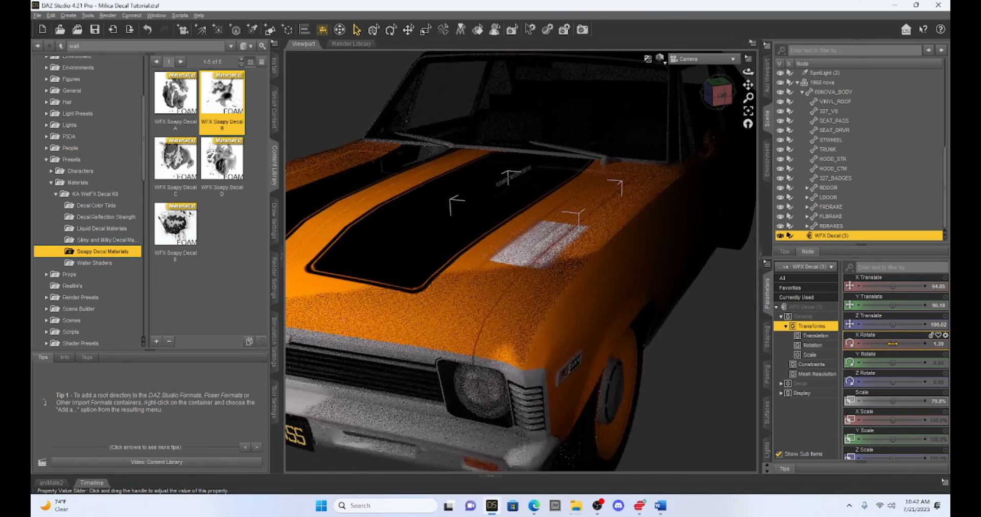
pyautogui.moveTo(893, 343)
pyautogui.moveTo(891, 343); pyautogui.dragTo(878, 343)
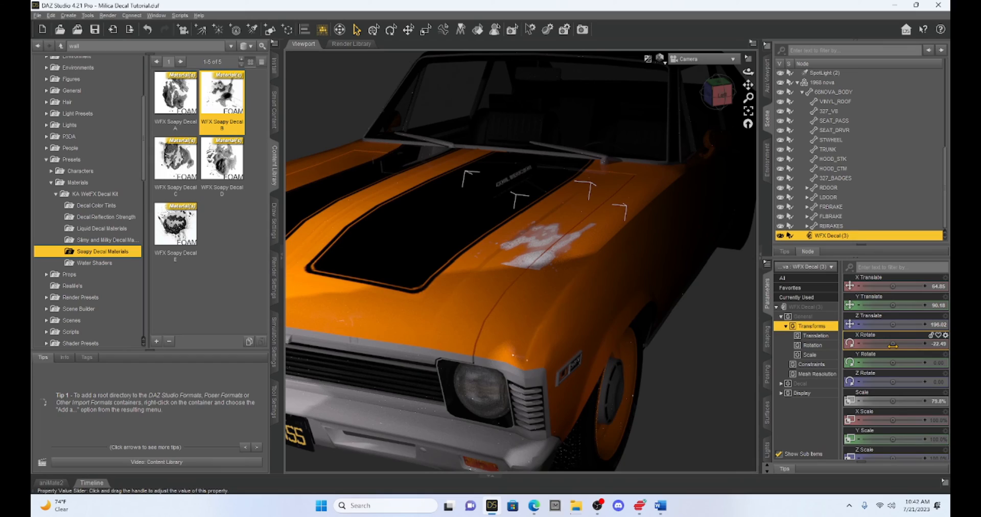
pyautogui.moveTo(893, 346); pyautogui.dragTo(877, 344)
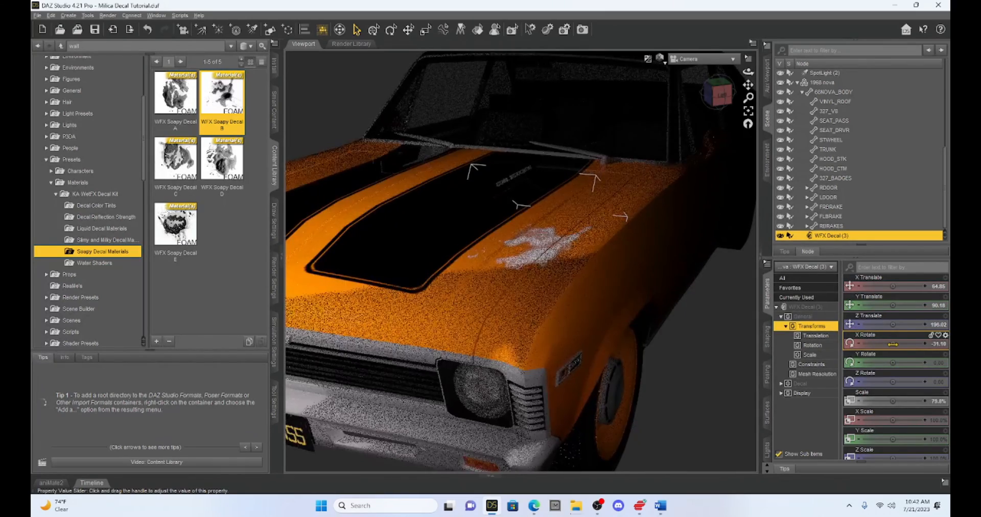
# Create a 1 m plane primitive at the world center with a Y Positive primary axis.
pyautogui.scroll(-6, 692, 339)
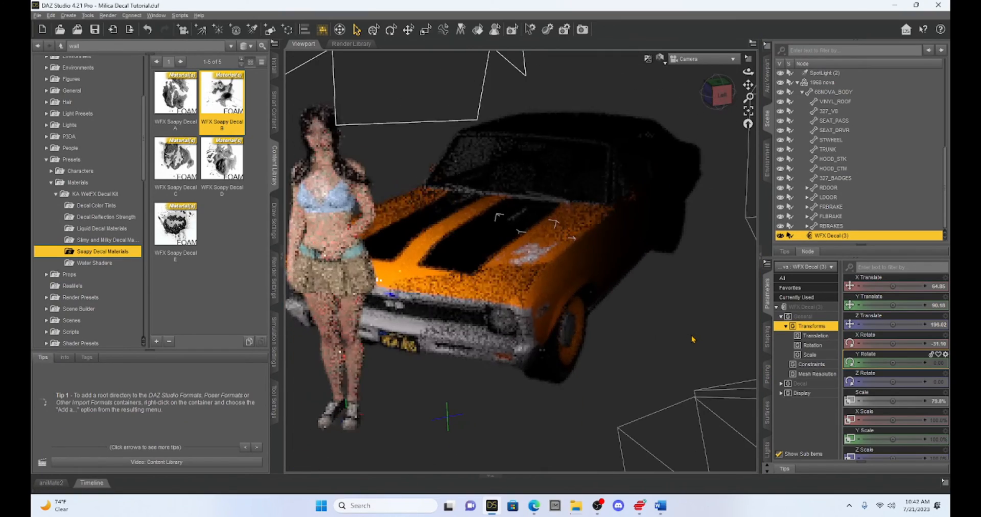
pyautogui.moveTo(748, 85); pyautogui.dragTo(825, 77)
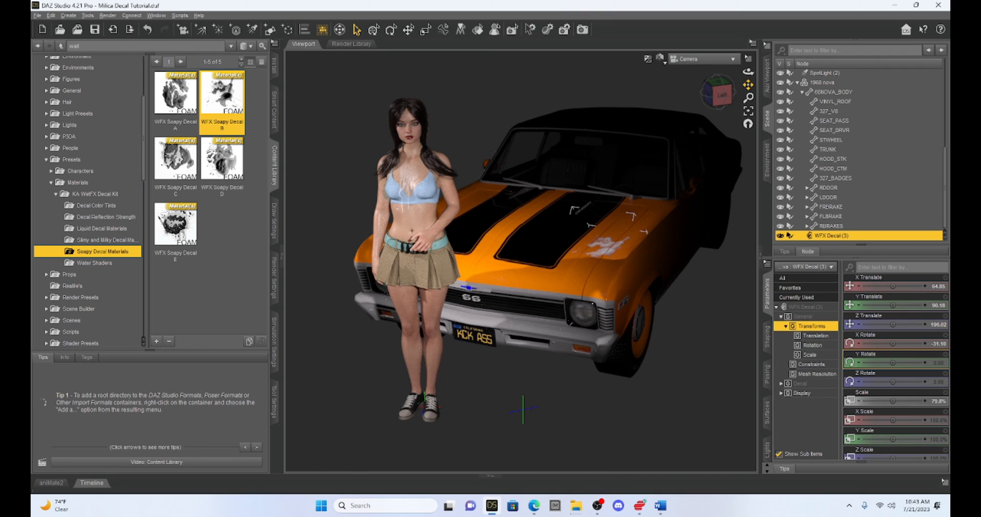
pyautogui.click(273, 31)
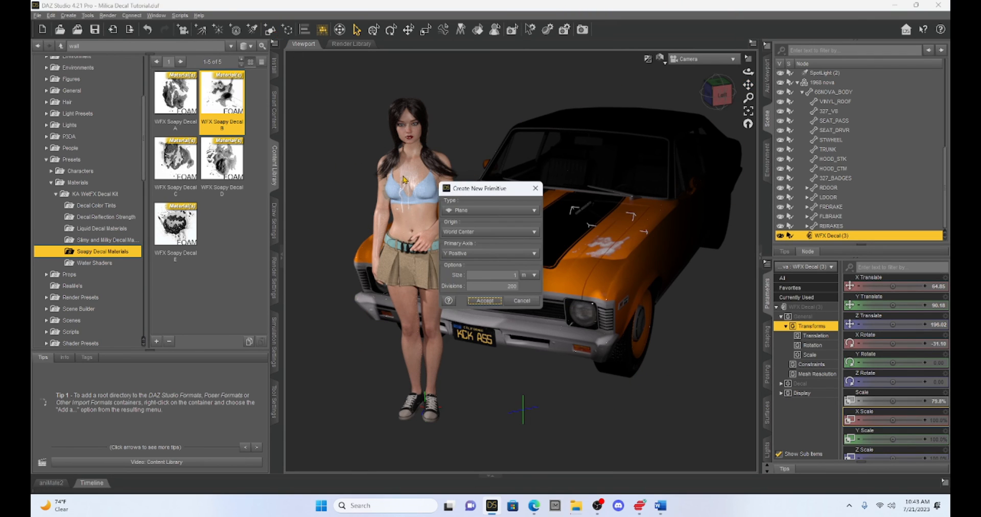
pyautogui.click(485, 301)
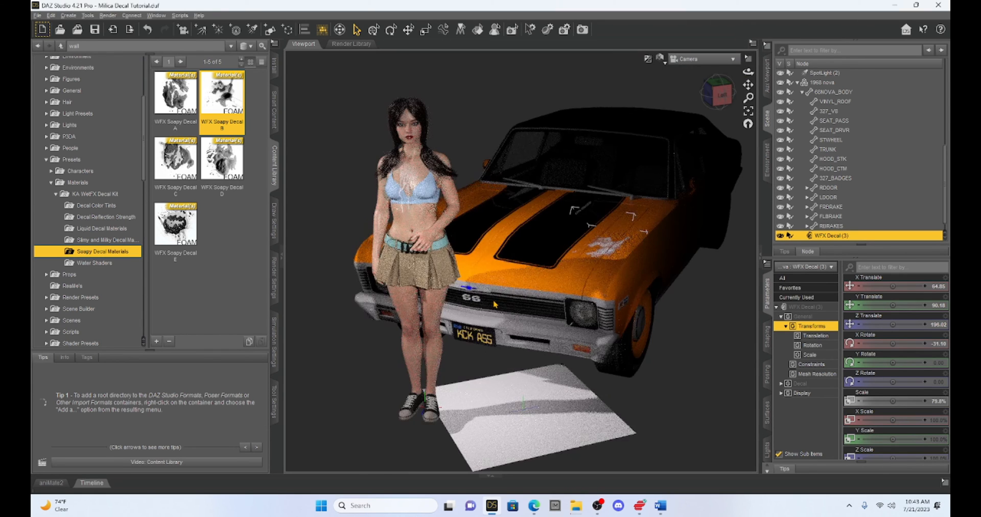
# Set the new plane's Base Color to a dark blue from the basic colors.
pyautogui.moveTo(748, 85); pyautogui.dragTo(702, 3)
pyautogui.scroll(10, 627, 294)
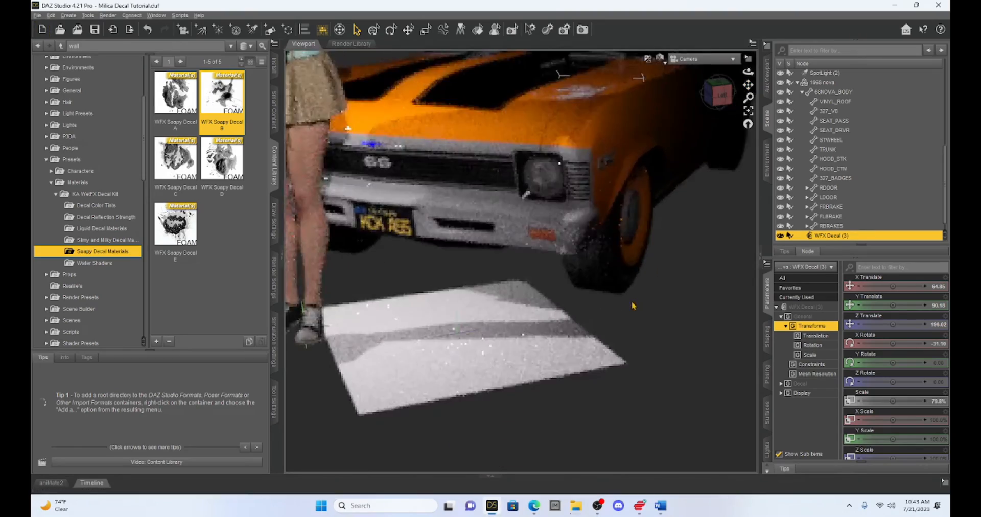
pyautogui.moveTo(748, 72); pyautogui.dragTo(771, 14)
pyautogui.scroll(4, 650, 259)
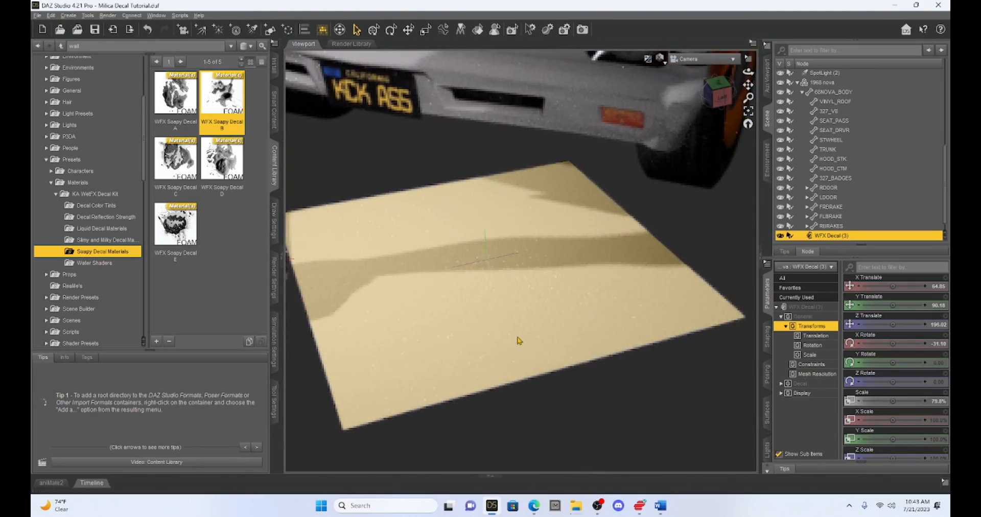
pyautogui.click(768, 413)
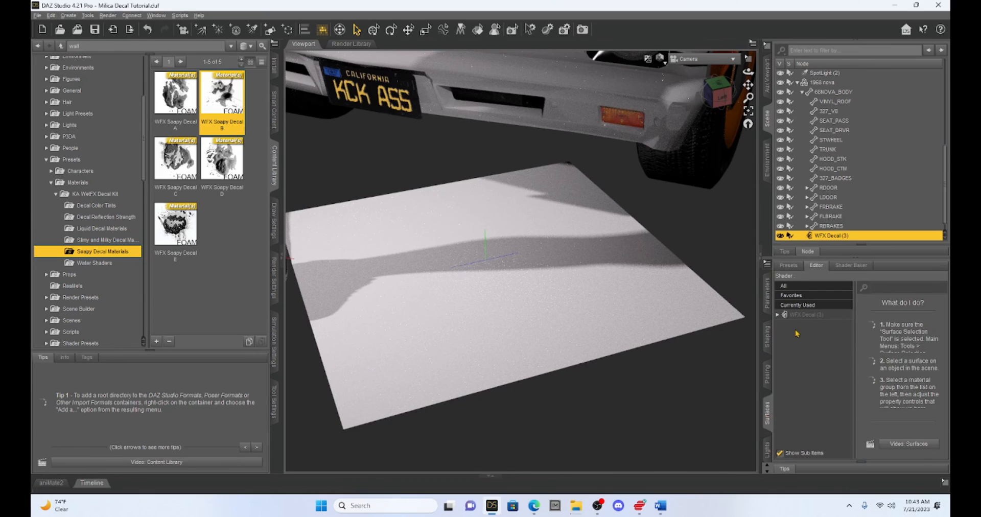
pyautogui.click(777, 314)
pyautogui.scroll(-1, 847, 226)
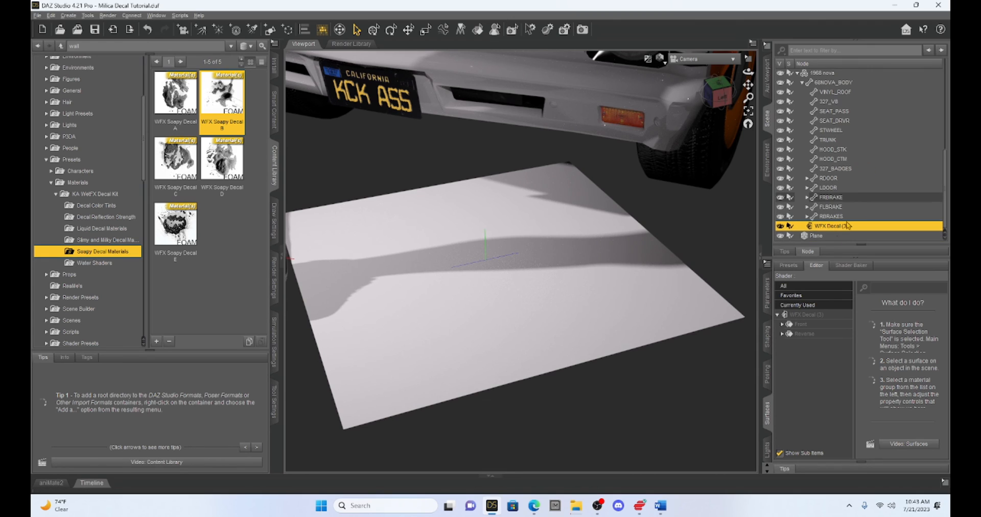
pyautogui.click(818, 236)
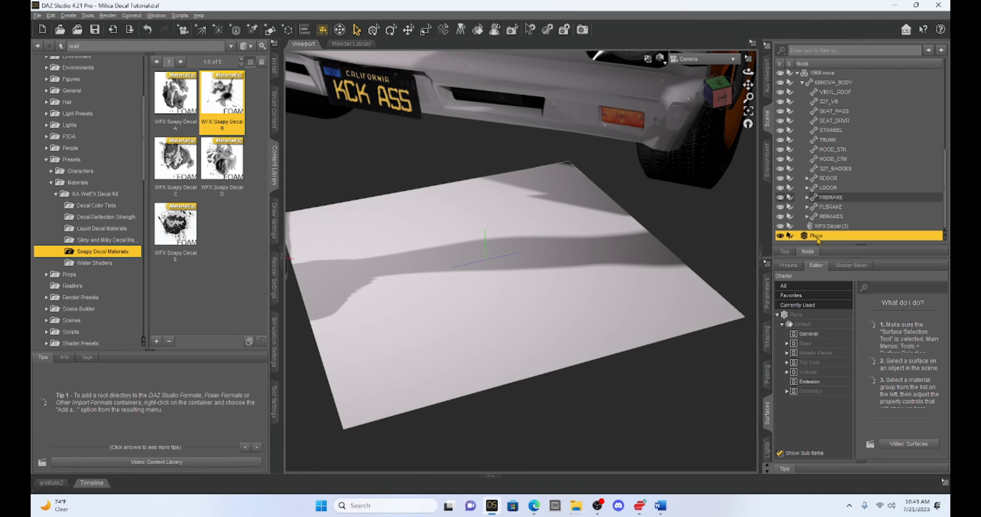
pyautogui.click(803, 346)
pyautogui.click(889, 345)
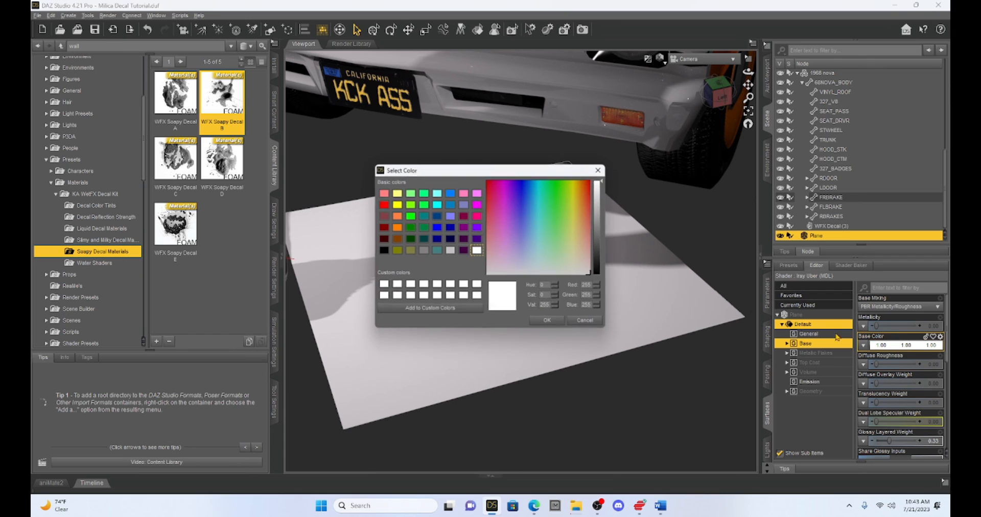
pyautogui.click(450, 227)
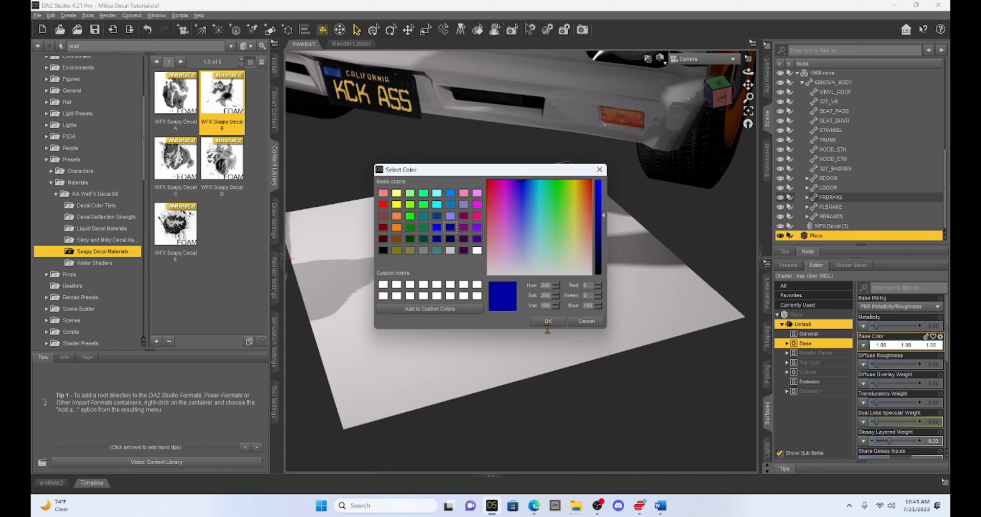
pyautogui.click(547, 322)
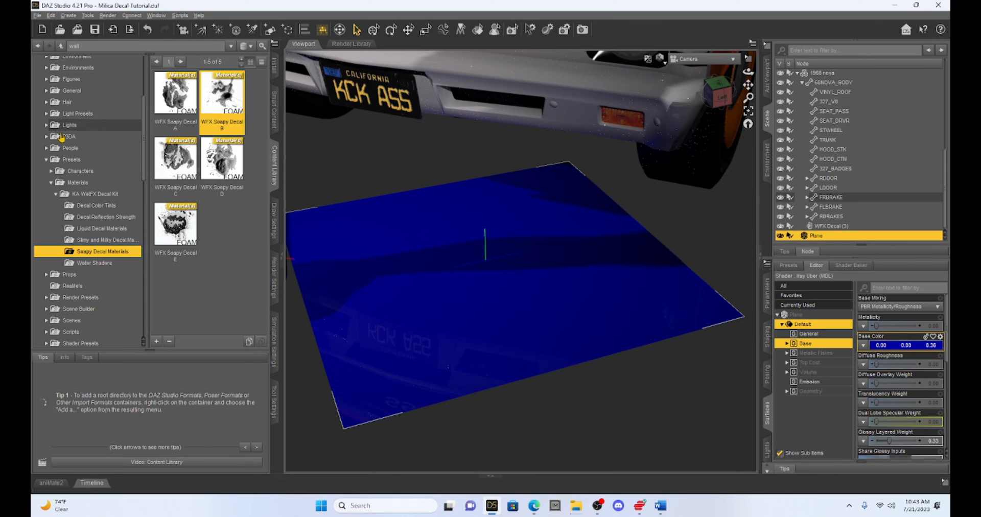
# Add a WFX Decal to the blue plane and lower it to a Y Translate of about 0.15.
pyautogui.click(94, 193)
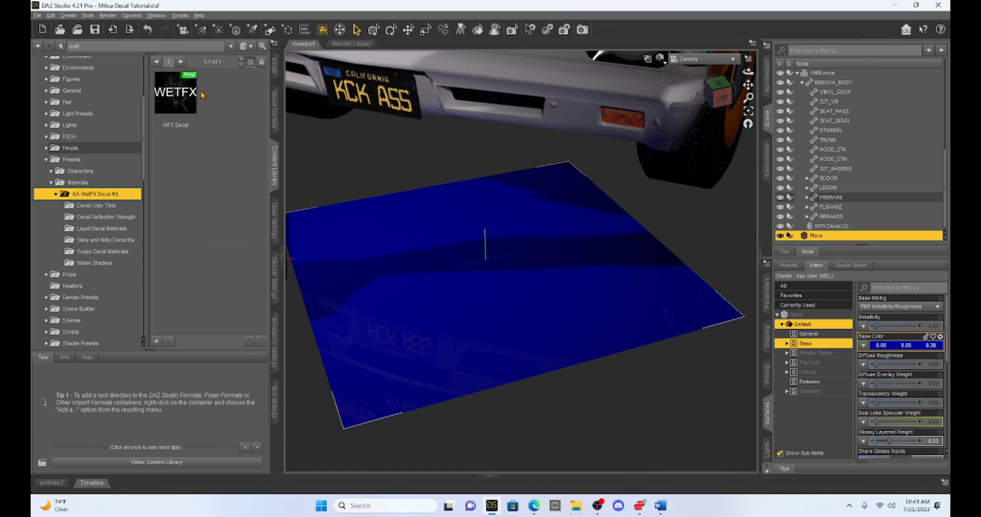
pyautogui.doubleClick(183, 97)
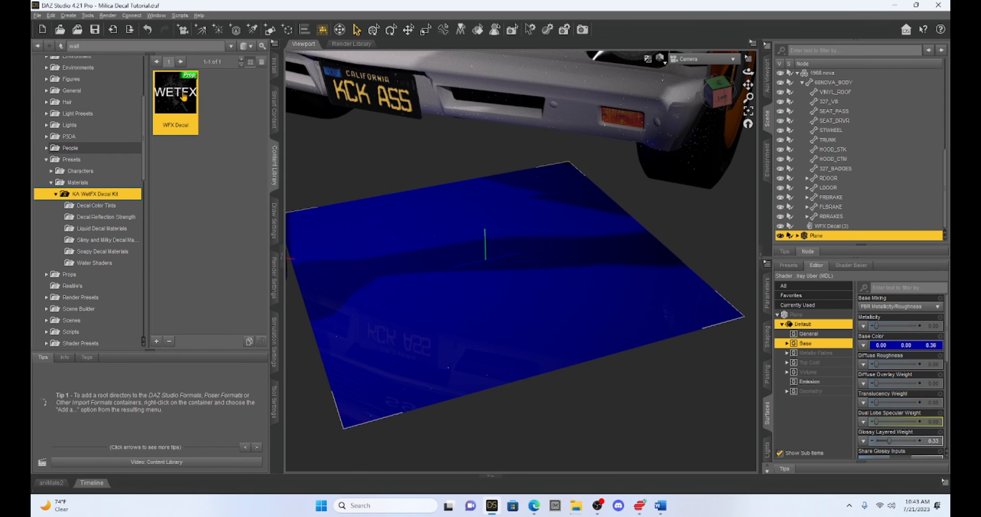
pyautogui.click(798, 236)
pyautogui.click(831, 235)
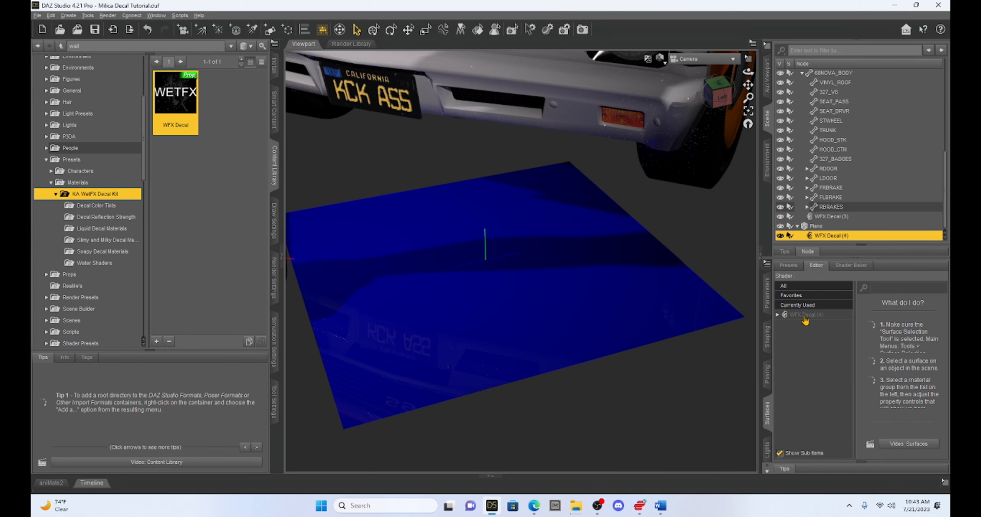
pyautogui.click(767, 296)
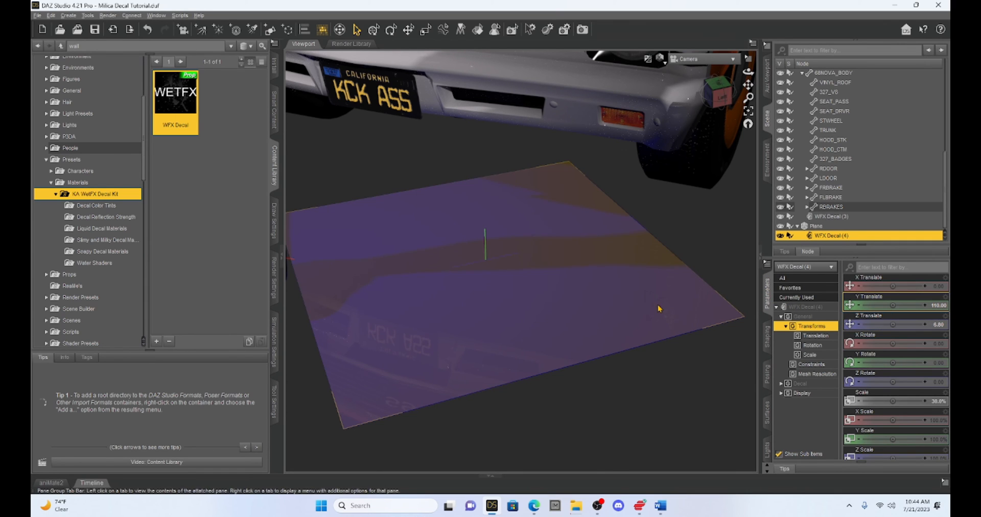
pyautogui.scroll(-6, 541, 265)
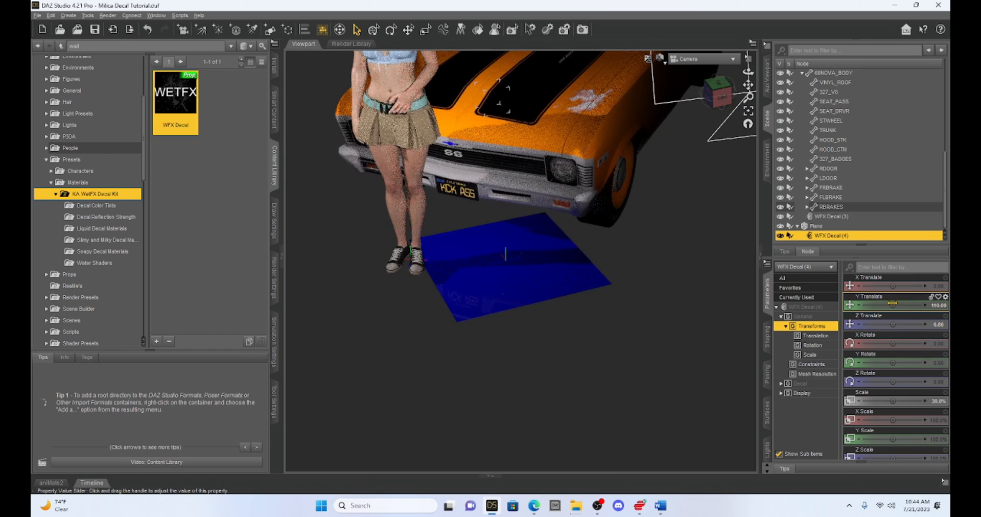
pyautogui.moveTo(892, 306); pyautogui.dragTo(900, 306)
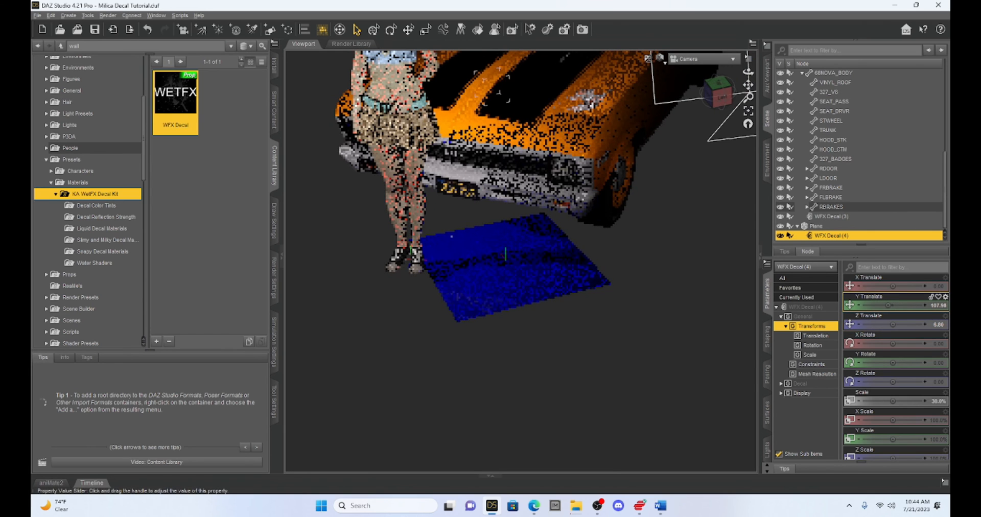
pyautogui.moveTo(878, 306); pyautogui.dragTo(875, 306)
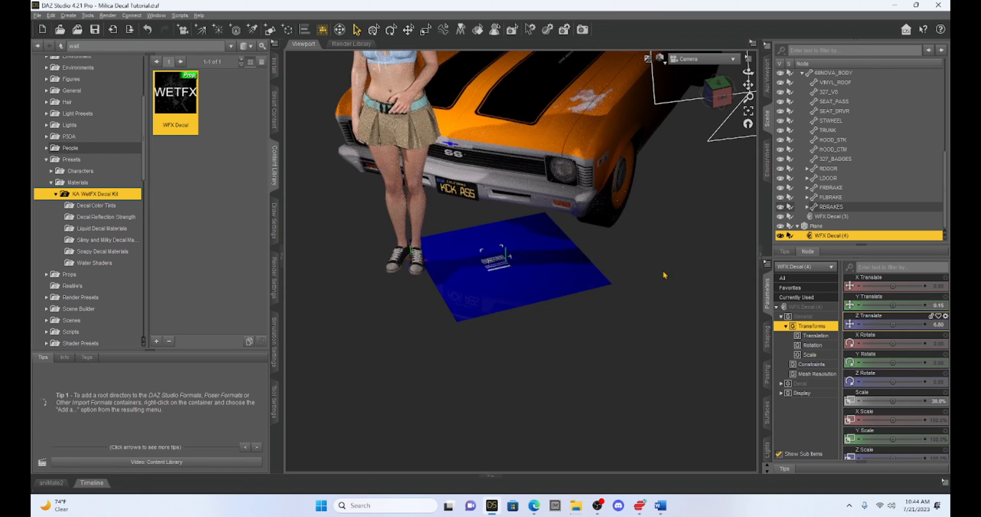
# Apply WFX Soapy Decal B to the plane's decal and tilt it to an X Rotate of about -37.
pyautogui.scroll(8, 664, 275)
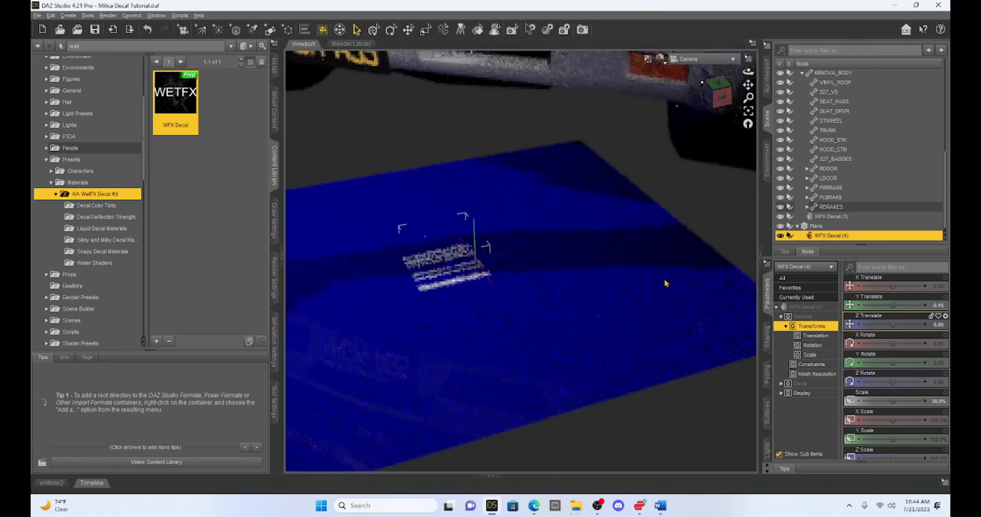
pyautogui.scroll(3, 666, 282)
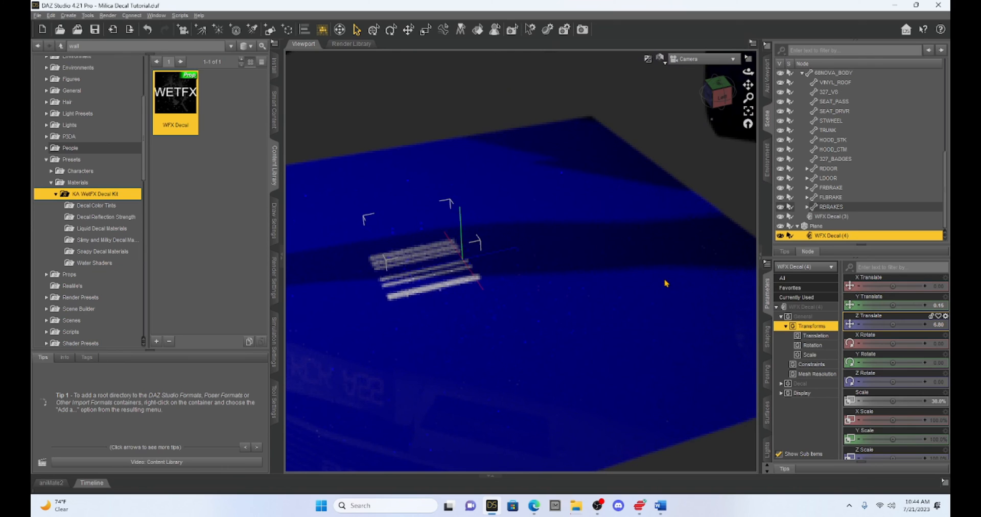
pyautogui.click(90, 252)
pyautogui.doubleClick(220, 92)
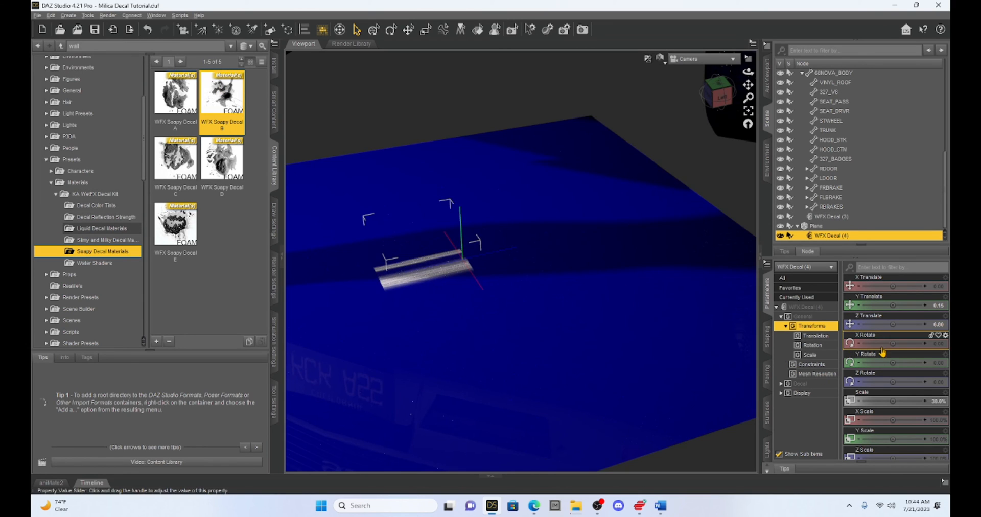
pyautogui.moveTo(892, 343); pyautogui.dragTo(878, 343)
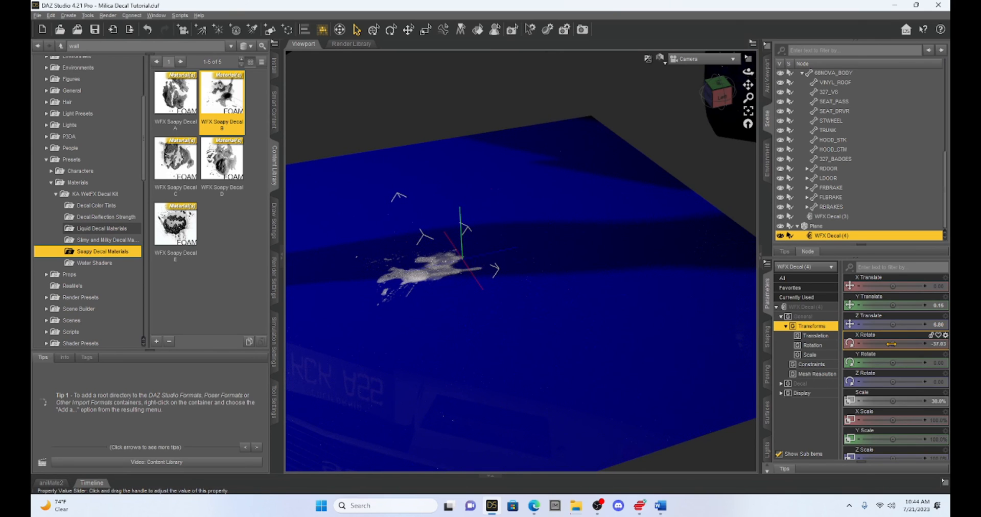
pyautogui.scroll(-3, 666, 331)
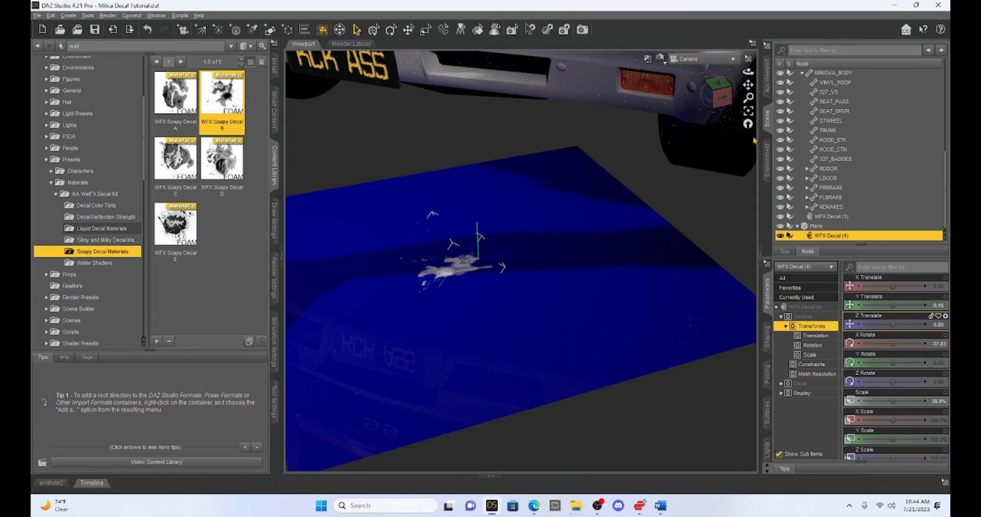
pyautogui.click(726, 101)
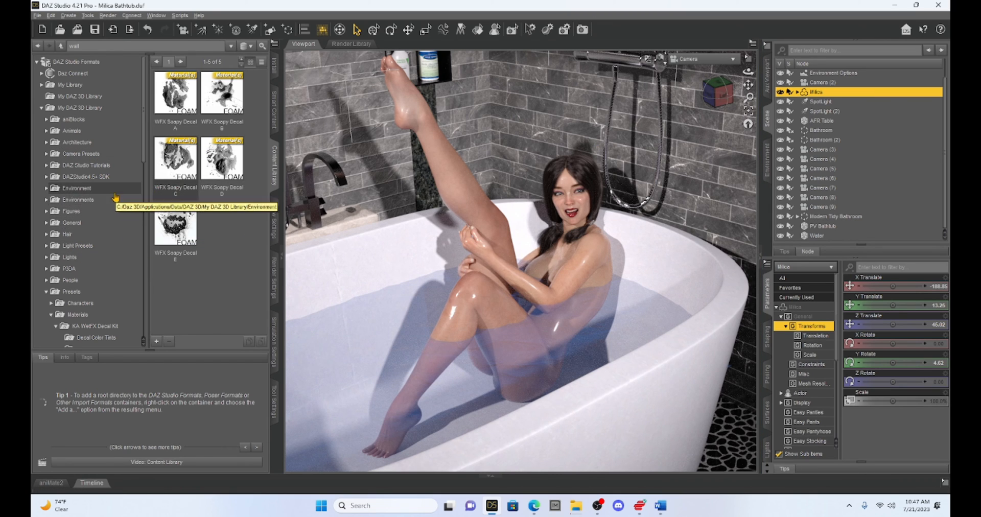
# Add a WFX Decal to the figure in the bathtub, lower it to about 71.12 in Y Translate, and enlarge it to about 35.6%.
pyautogui.scroll(-5, 113, 194)
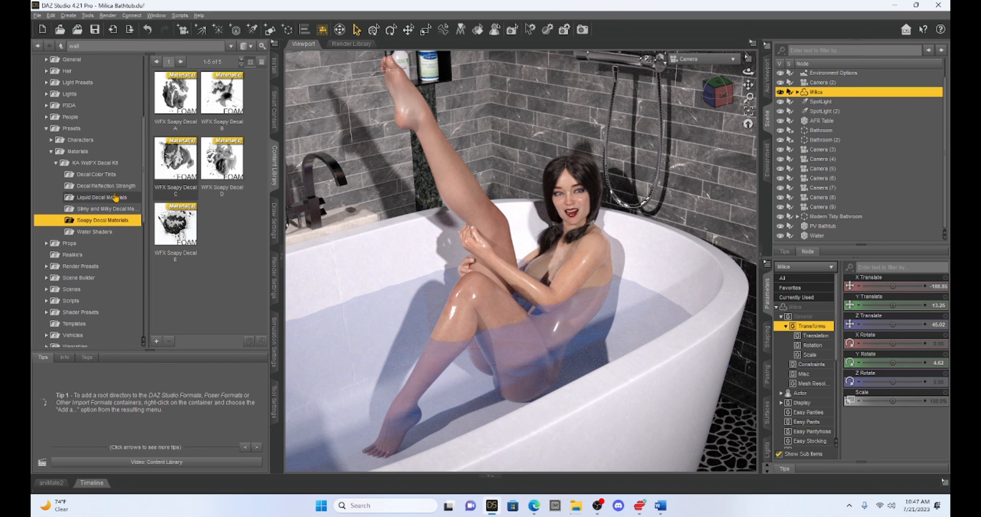
pyautogui.click(98, 161)
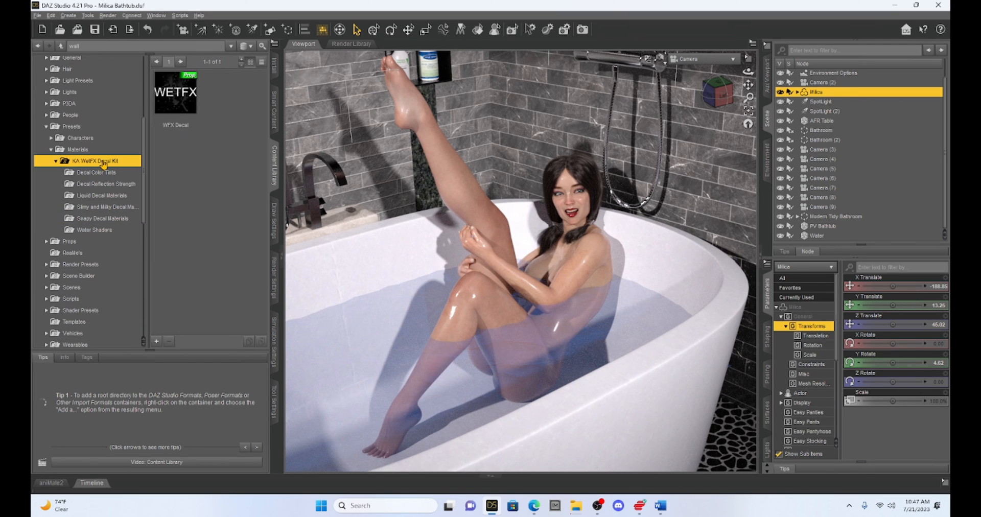
pyautogui.doubleClick(175, 97)
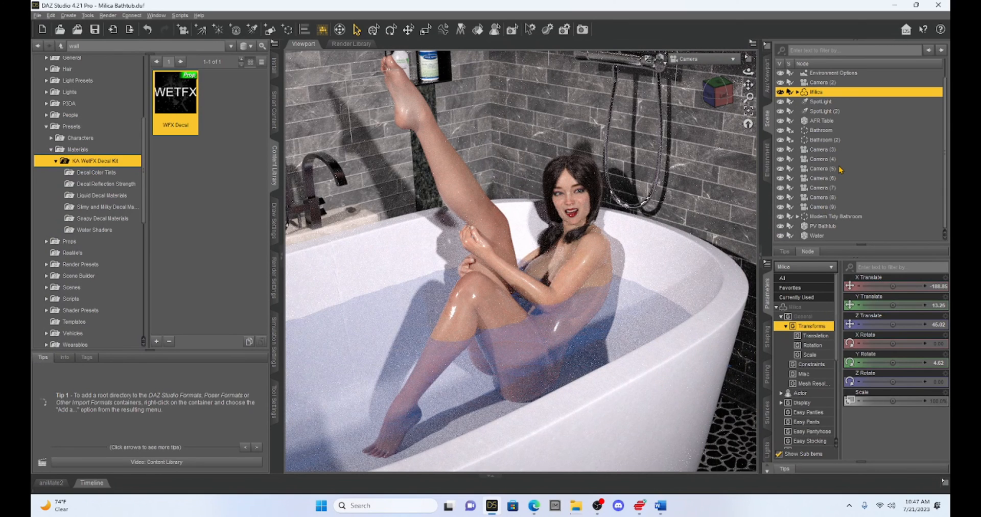
pyautogui.click(797, 92)
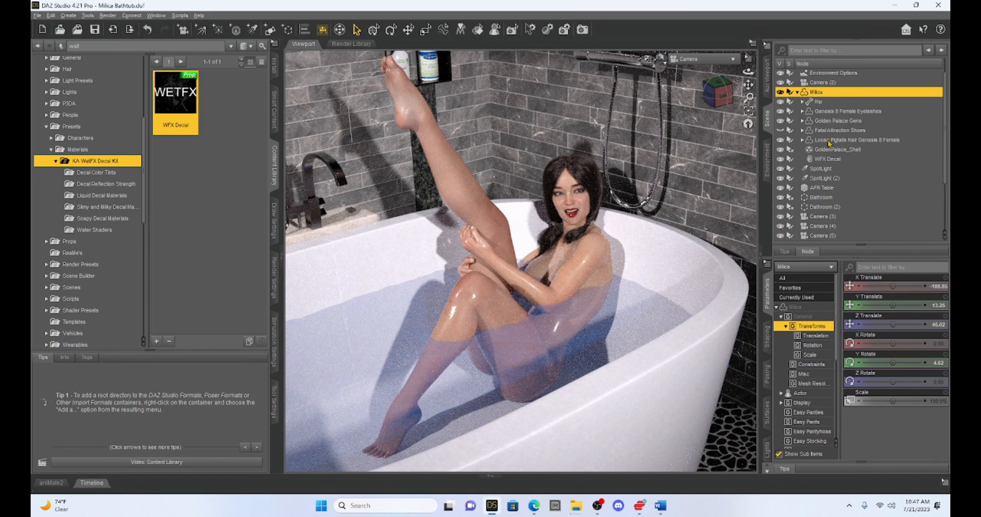
pyautogui.click(826, 160)
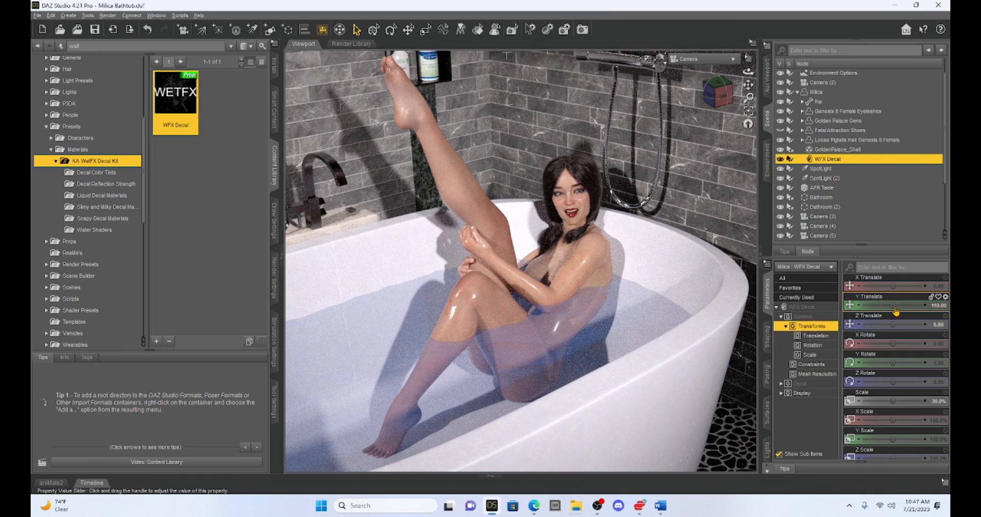
pyautogui.moveTo(893, 305); pyautogui.dragTo(755, 309)
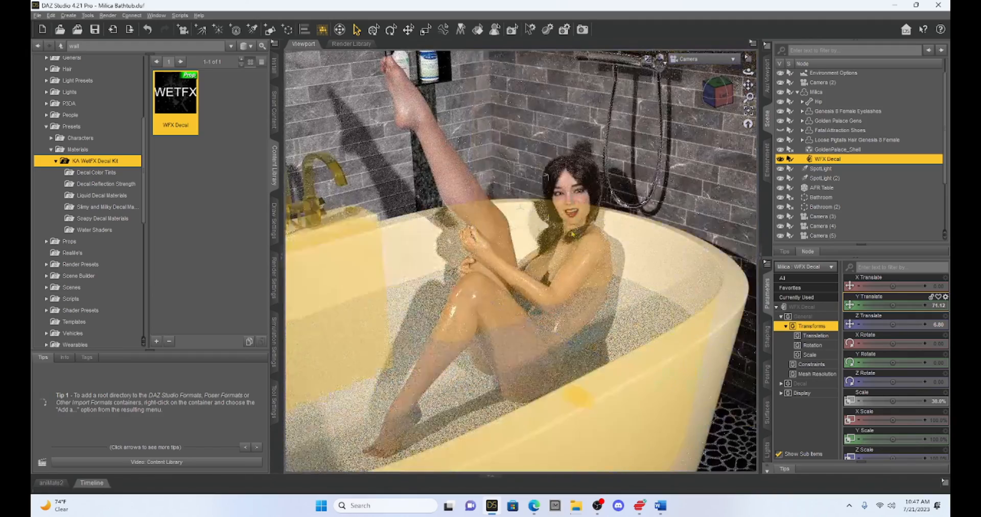
pyautogui.moveTo(893, 401); pyautogui.dragTo(902, 401)
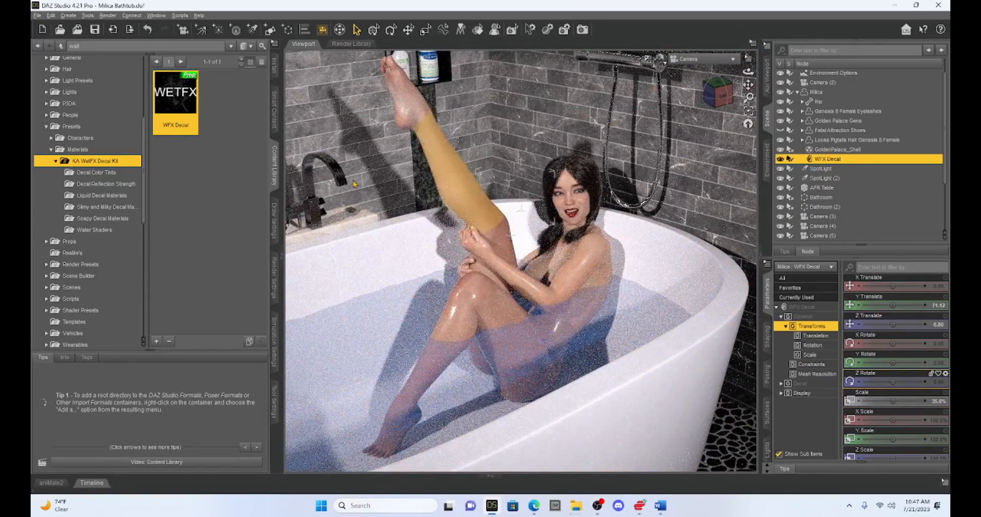
# Apply WFX Soapy Decal B to the bathtub figure's decal and lower it to a Y Translate of about 46.
pyautogui.click(102, 218)
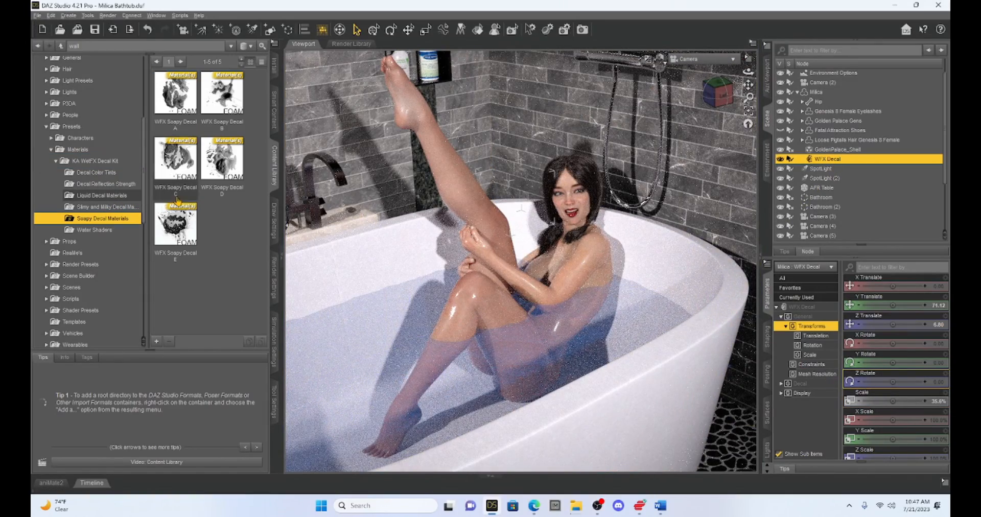
pyautogui.doubleClick(223, 95)
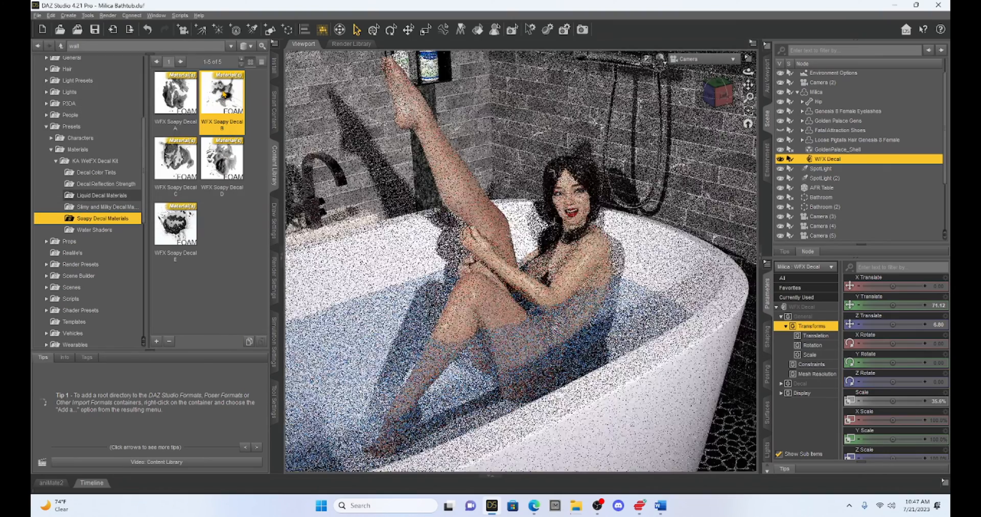
pyautogui.moveTo(893, 305); pyautogui.dragTo(879, 305)
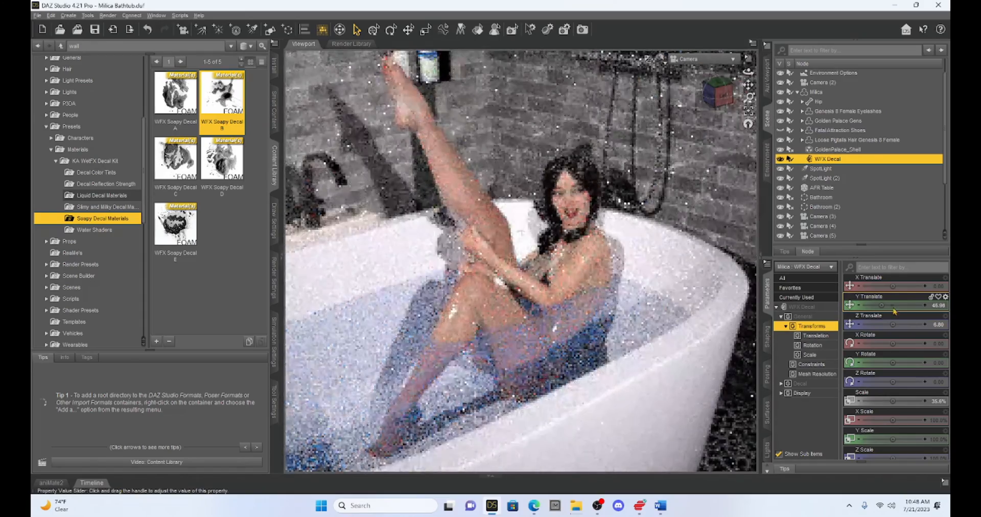
# Enlarge the bathtub figure's decal to about 68.1%, shift it to an X Translate of about 14.39, and tilt it about 14.87 in X Rotate.
pyautogui.moveTo(892, 400); pyautogui.dragTo(899, 400)
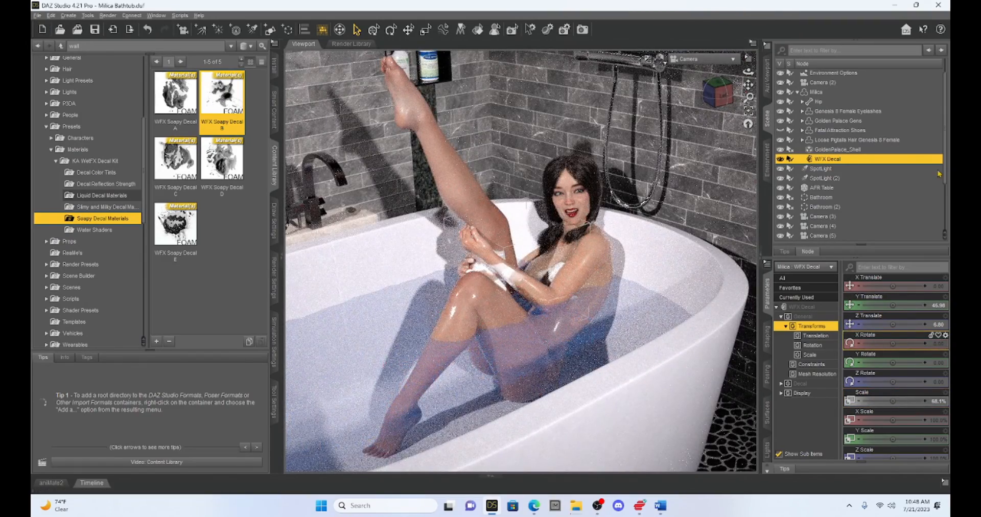
pyautogui.moveTo(893, 286); pyautogui.dragTo(902, 286)
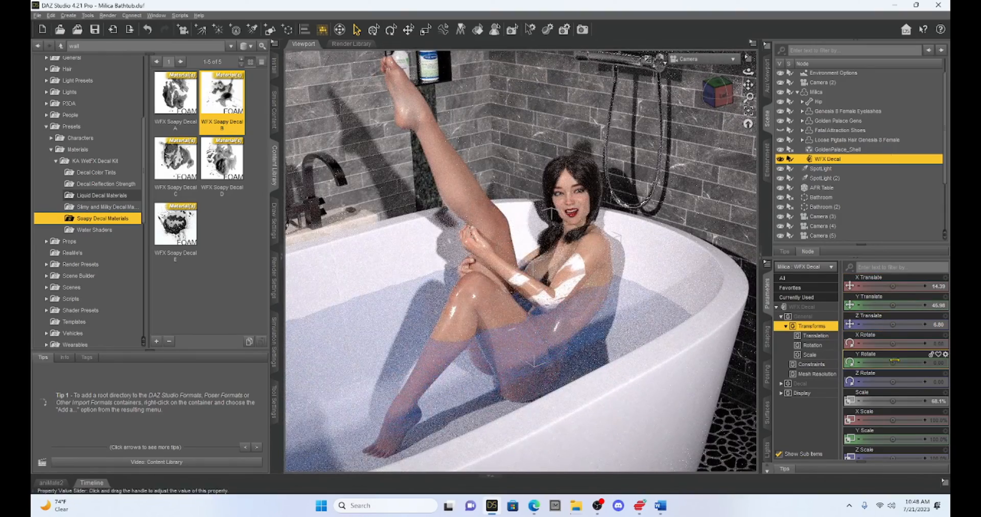
pyautogui.moveTo(894, 344); pyautogui.dragTo(907, 345)
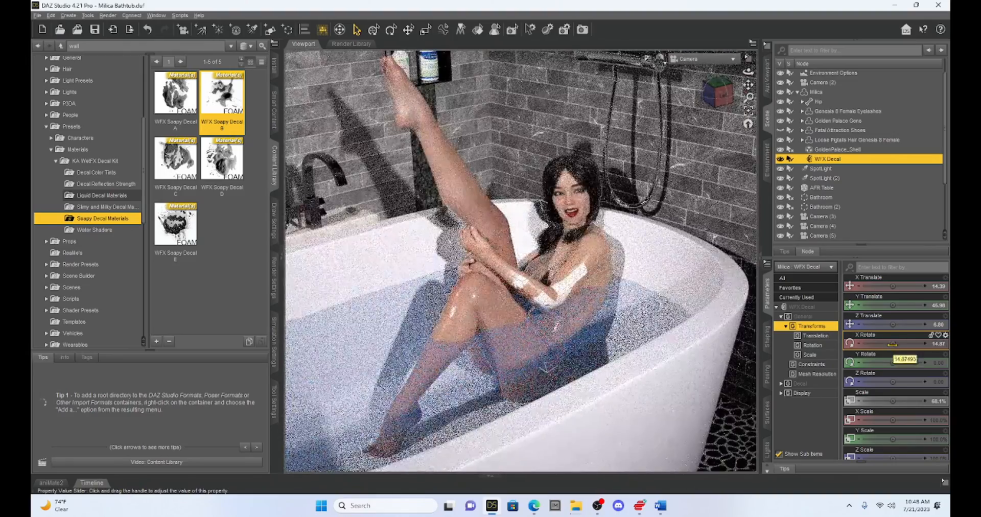
# Rotate the bathtub figure's decal to about -47 in X and -48 in Z, and reposition it to about 41.94 in Y and 14.05 in Z Translate.
pyautogui.moveTo(895, 347); pyautogui.dragTo(870, 344)
pyautogui.moveTo(893, 305); pyautogui.dragTo(886, 305)
pyautogui.moveTo(893, 345); pyautogui.dragTo(905, 324)
pyautogui.moveTo(893, 382); pyautogui.dragTo(874, 383)
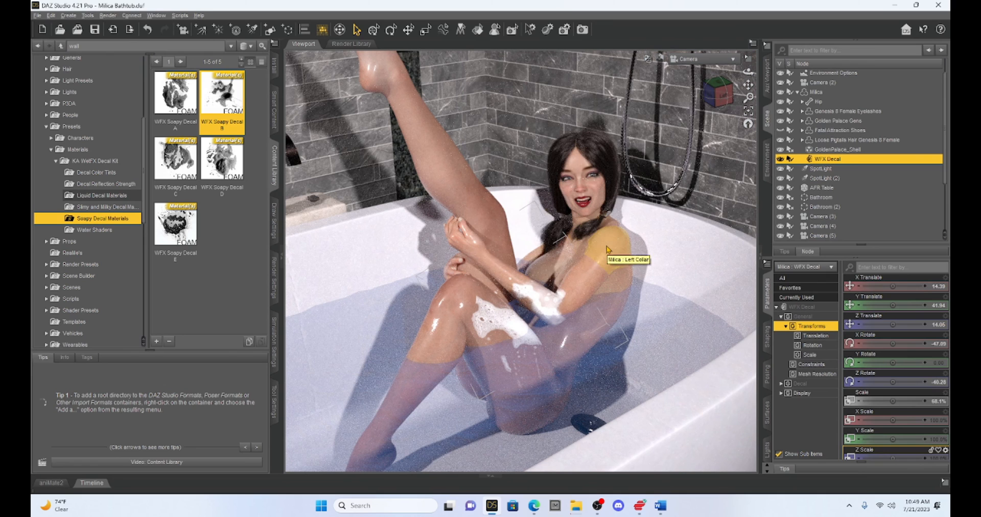
# Add a second WFX Decal to the bathtub figure and apply WFX Soapy Decal D to it.
pyautogui.click(608, 249)
pyautogui.doubleClick(608, 250)
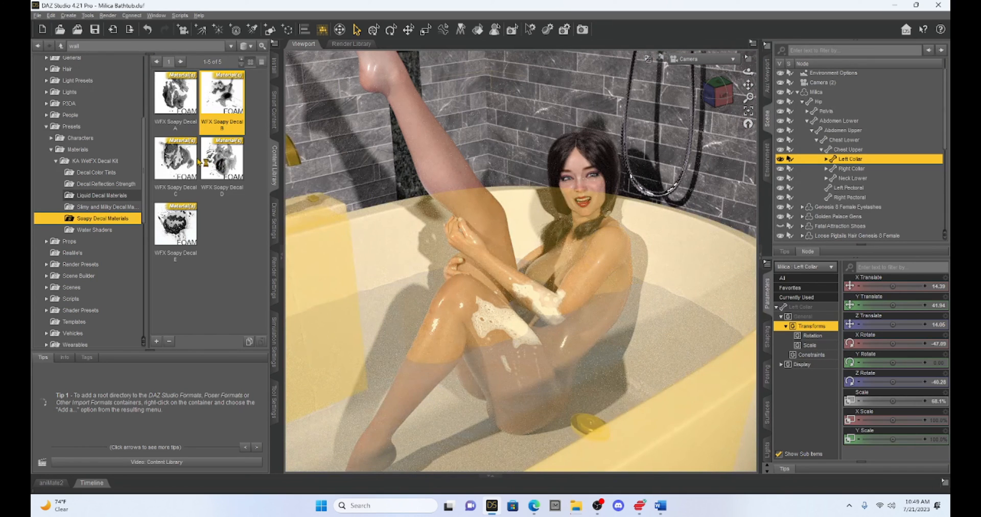
pyautogui.click(105, 161)
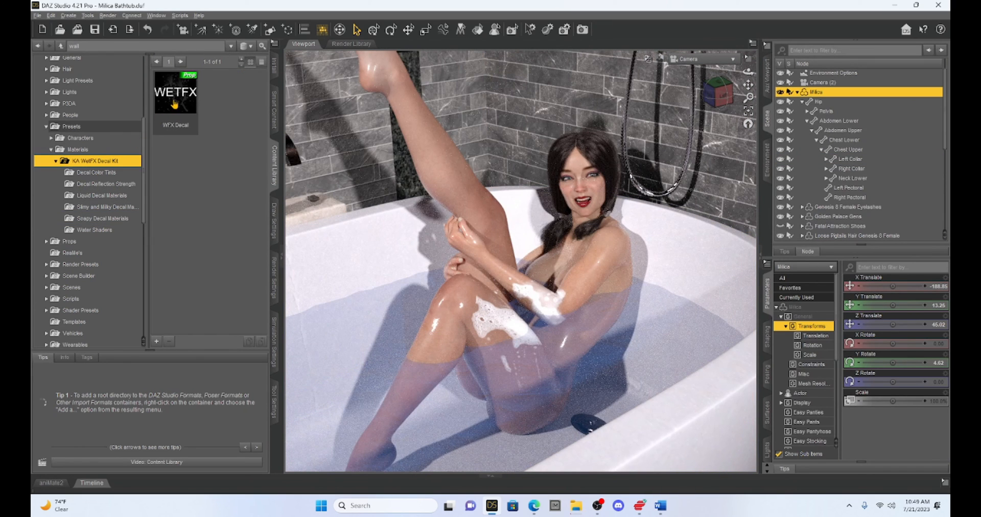
pyautogui.moveTo(179, 102)
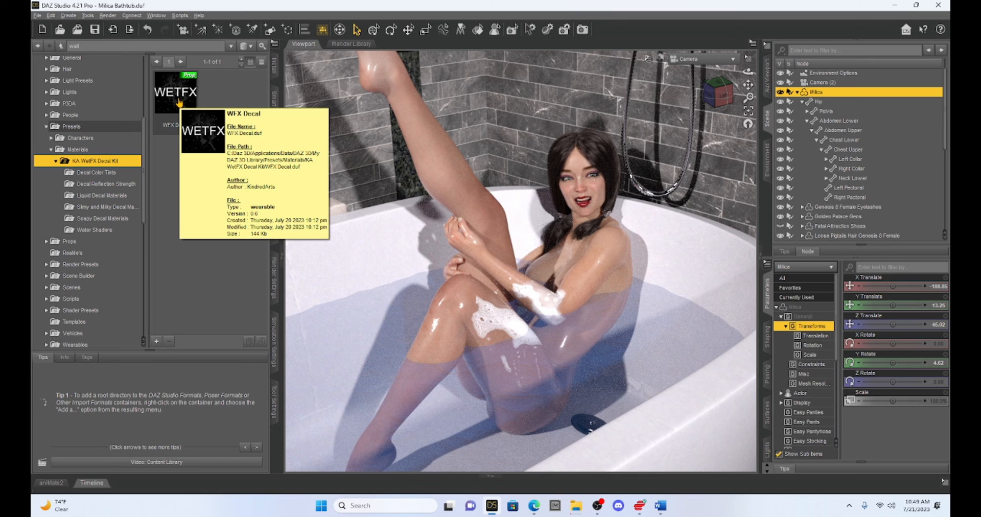
pyautogui.doubleClick(176, 95)
pyautogui.click(837, 156)
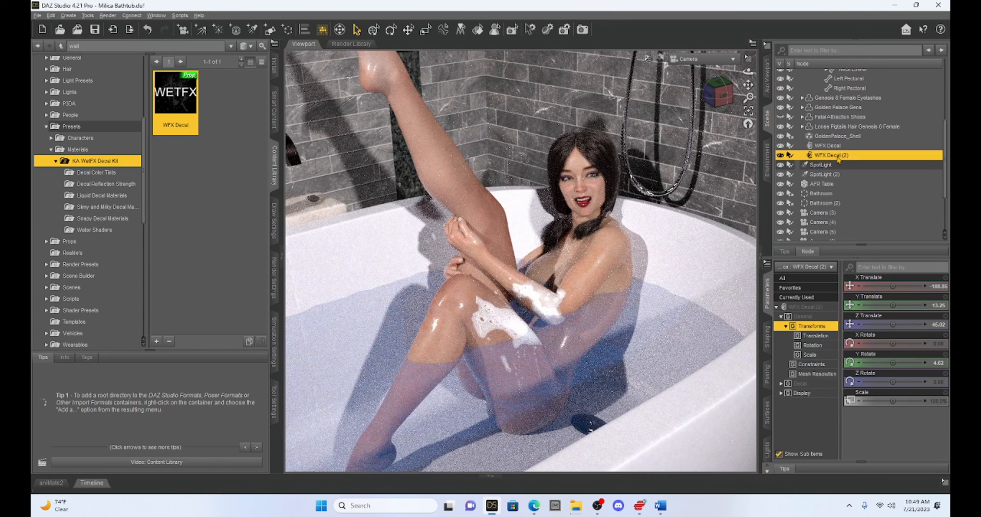
pyautogui.click(111, 219)
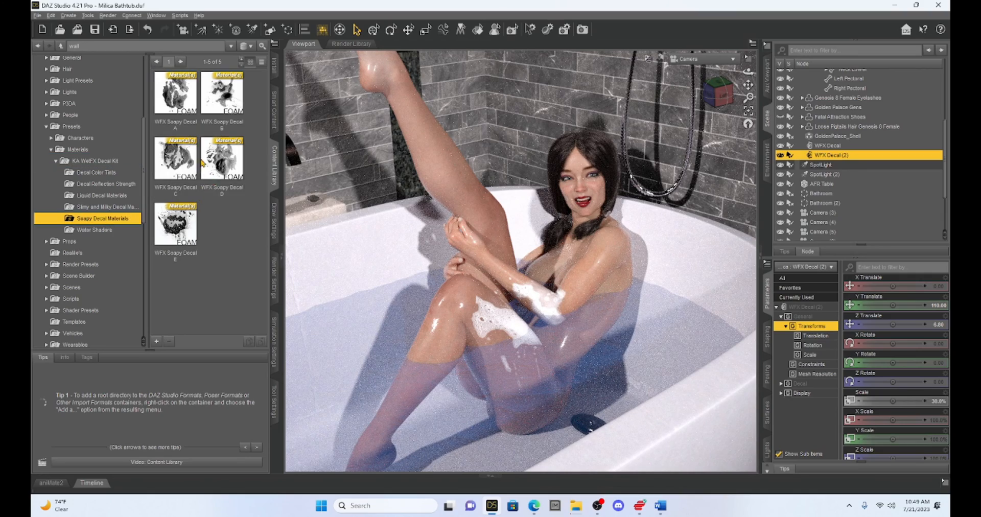
pyautogui.click(224, 164)
pyautogui.doubleClick(224, 164)
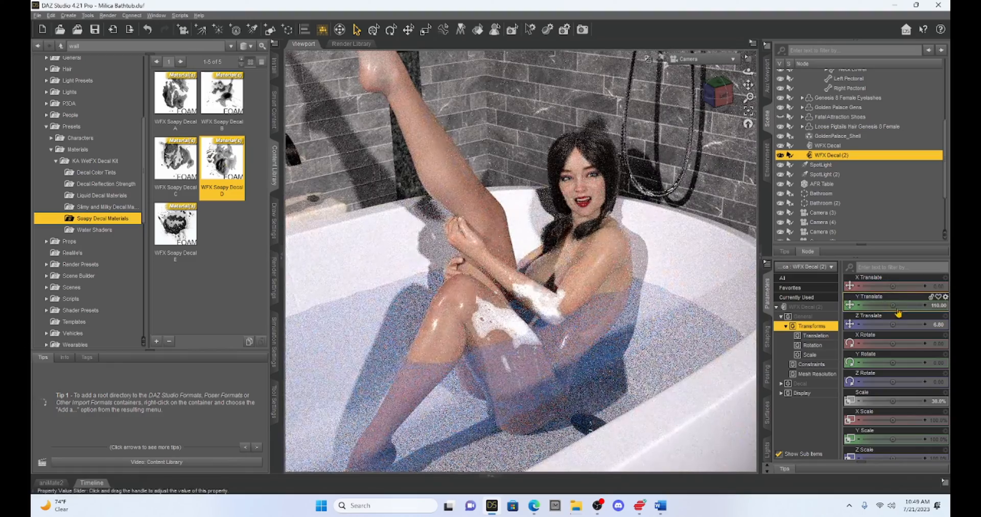
# Move the second decal onto the raised shin at about X -6.92, Y 87.46, Z 29.77, and rotate it to about X -13, Y 28, Z 21.
pyautogui.moveTo(891, 304); pyautogui.dragTo(886, 287)
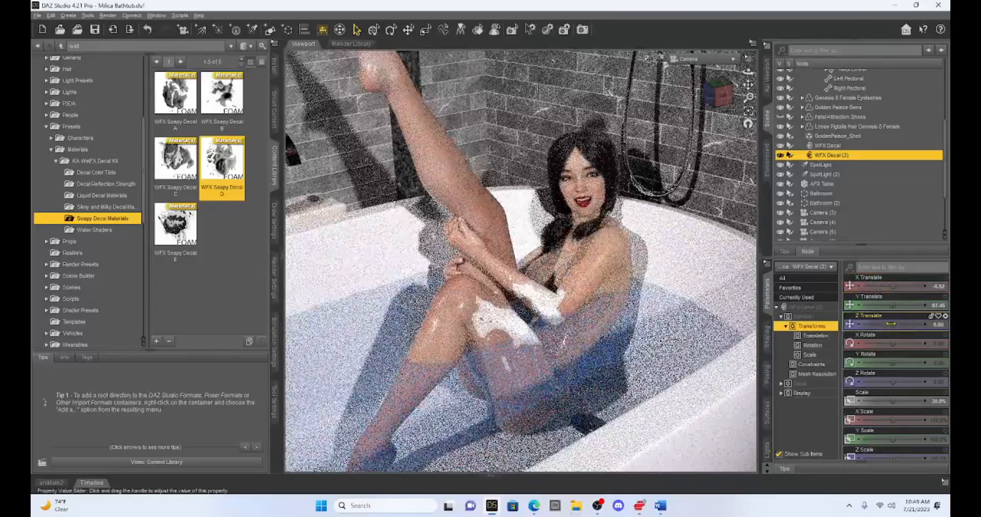
pyautogui.moveTo(901, 323); pyautogui.dragTo(905, 324)
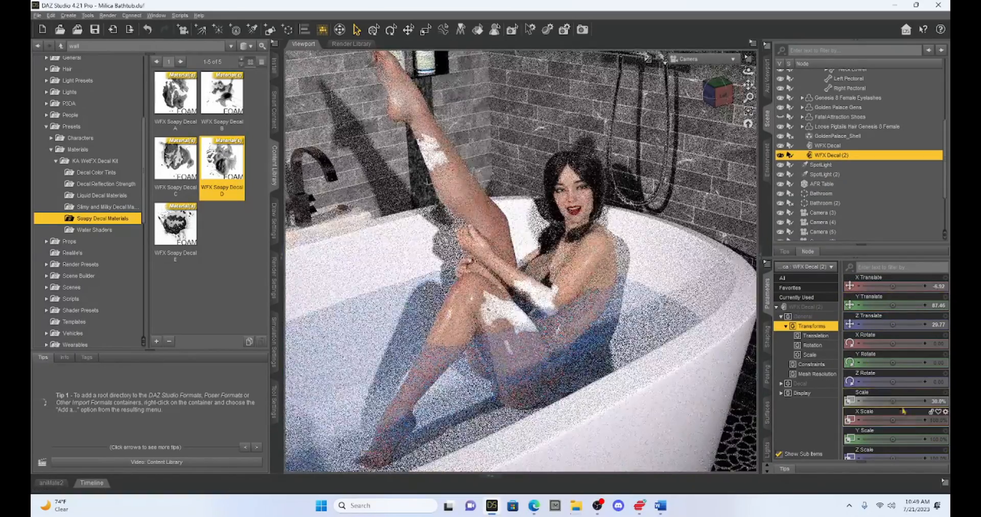
pyautogui.moveTo(893, 382); pyautogui.dragTo(908, 362)
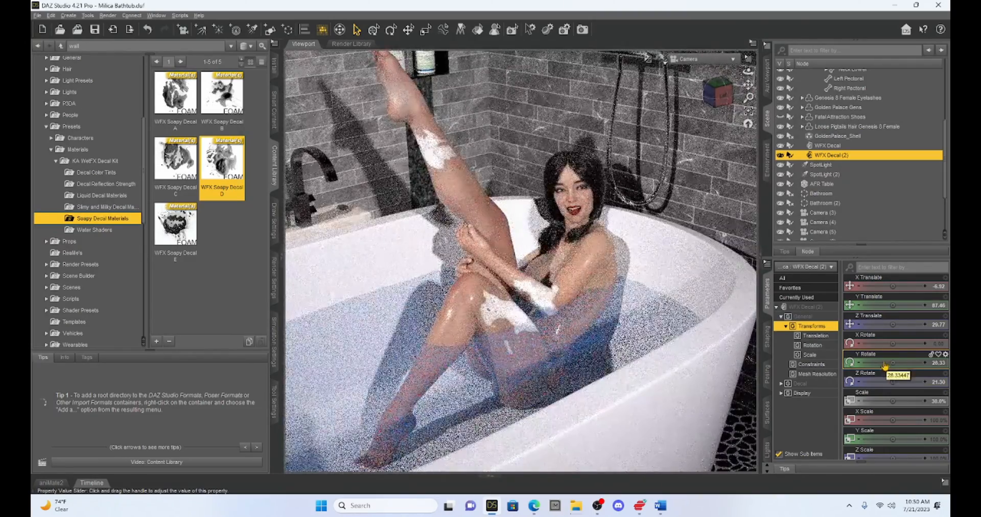
pyautogui.moveTo(893, 344); pyautogui.dragTo(881, 344)
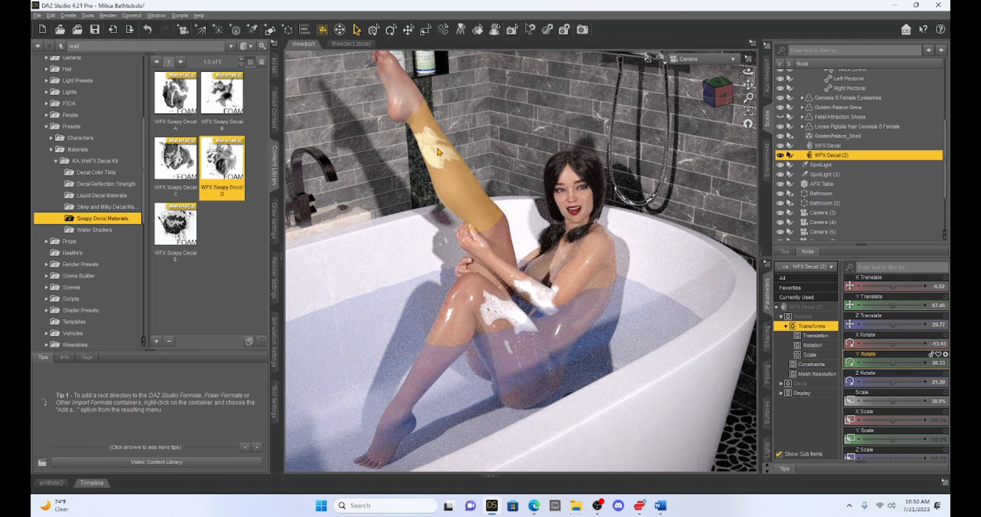
# Try bending the figure's right shin to about 62.6, and undo the bend.
pyautogui.click(452, 178)
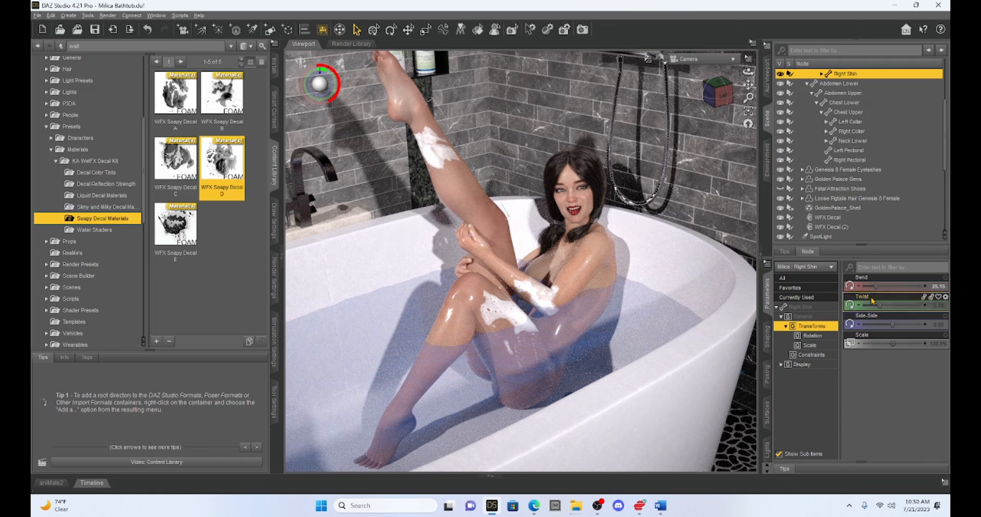
pyautogui.moveTo(877, 287); pyautogui.dragTo(889, 287)
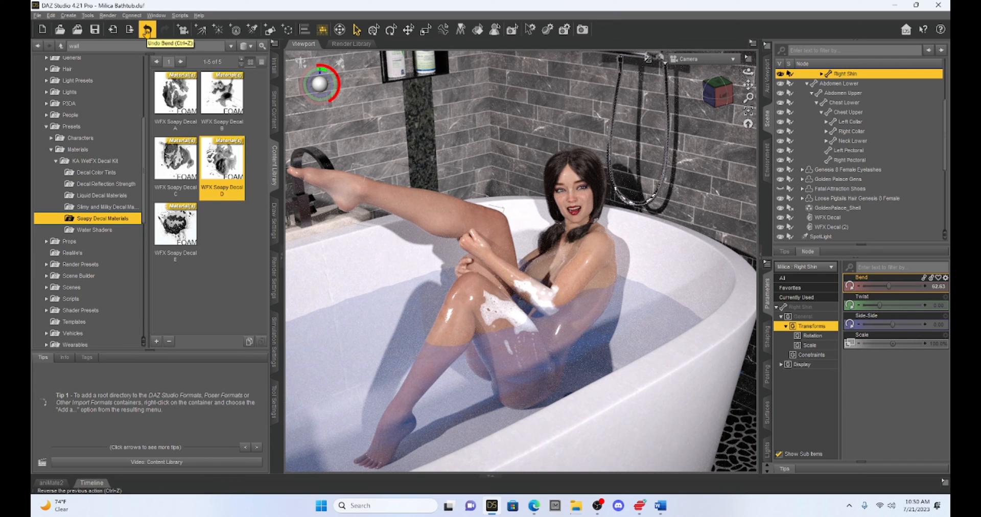
pyautogui.click(147, 31)
pyautogui.click(147, 30)
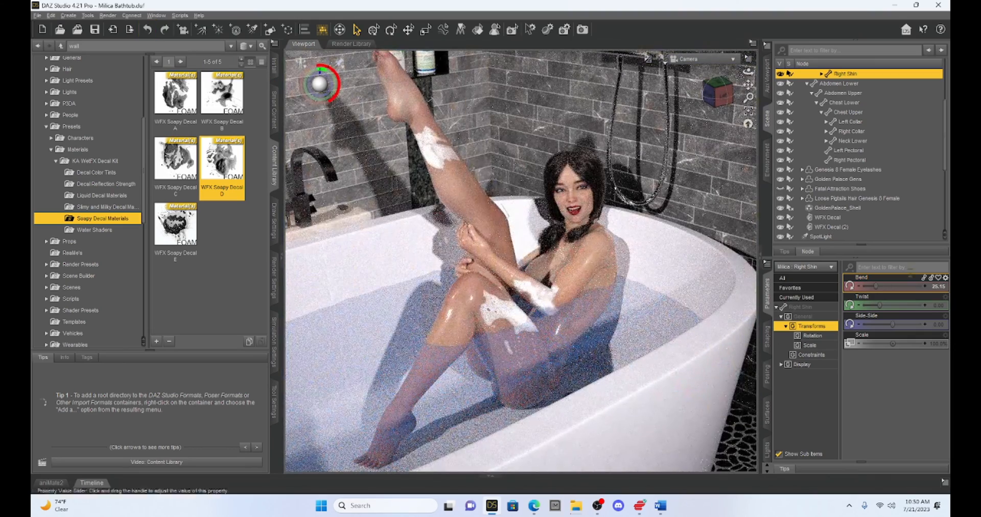
# Enlarge the raised leg's decal to about 64.8%, raise it to about 96.38 in Y Translate, and rotate it to about X 64, Y 38, Z 119.
pyautogui.click(830, 227)
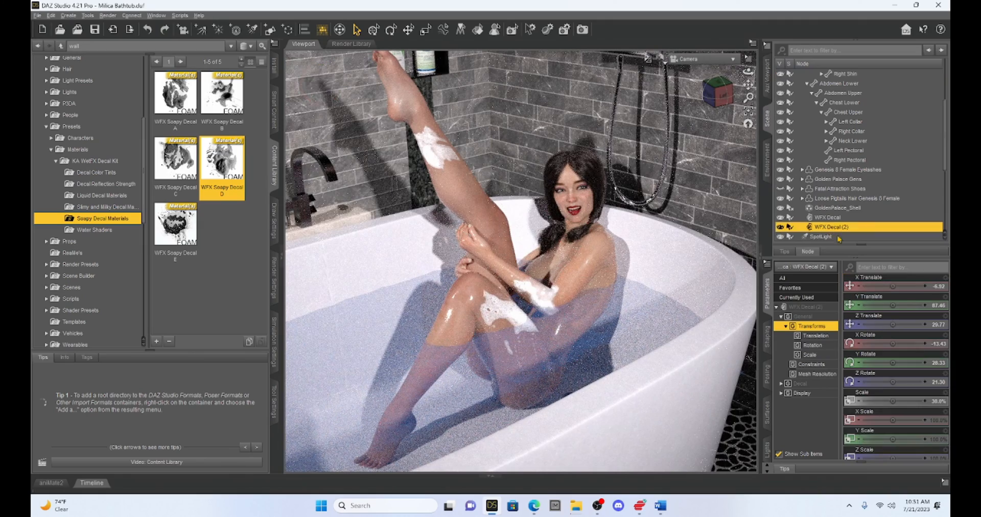
pyautogui.moveTo(892, 382); pyautogui.dragTo(917, 344)
pyautogui.moveTo(893, 305); pyautogui.dragTo(897, 305)
pyautogui.moveTo(893, 382)
pyautogui.mouseDown()
pyautogui.moveTo(906, 381)
pyautogui.moveTo(894, 381)
pyautogui.mouseUp()
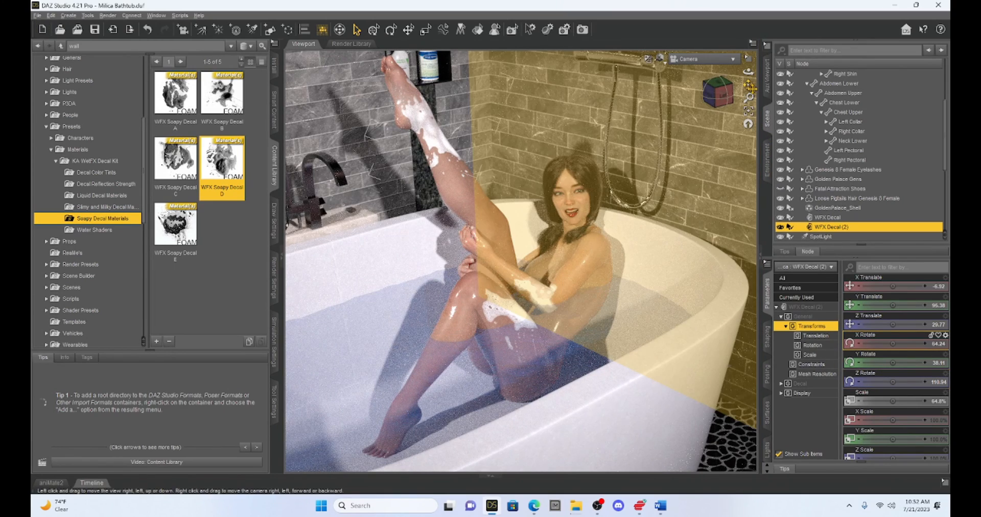
# Add a WFX Decal to the bathtub's Water object and select the new decal.
pyautogui.moveTo(749, 86); pyautogui.dragTo(749, 87)
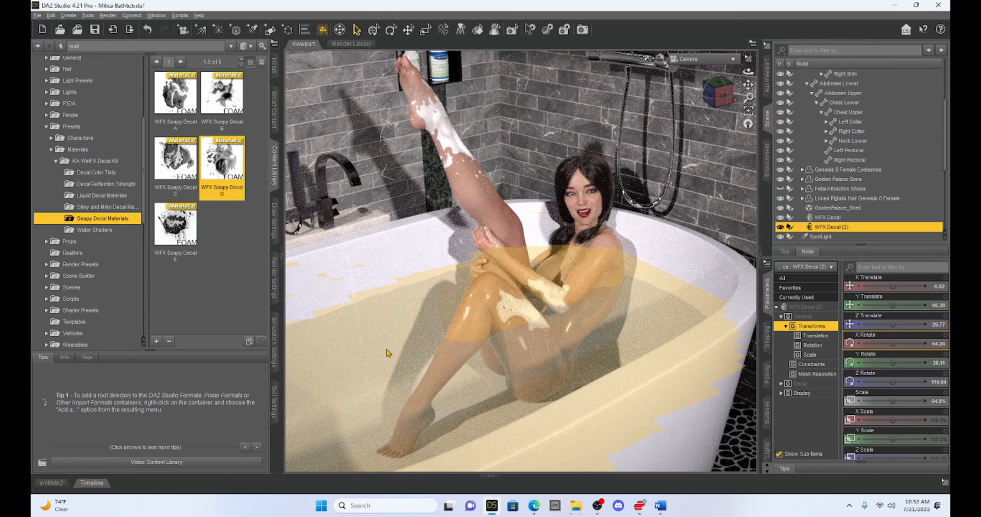
pyautogui.click(412, 341)
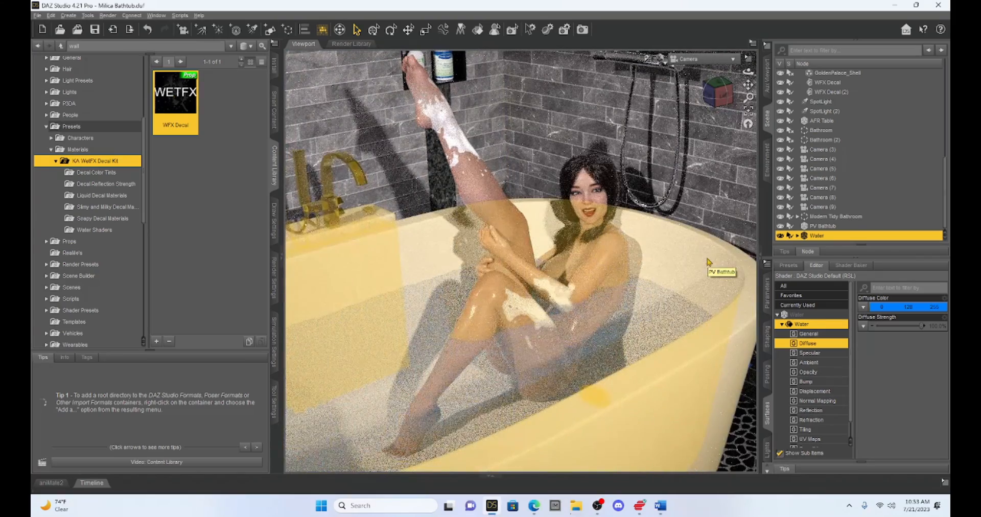
pyautogui.click(798, 236)
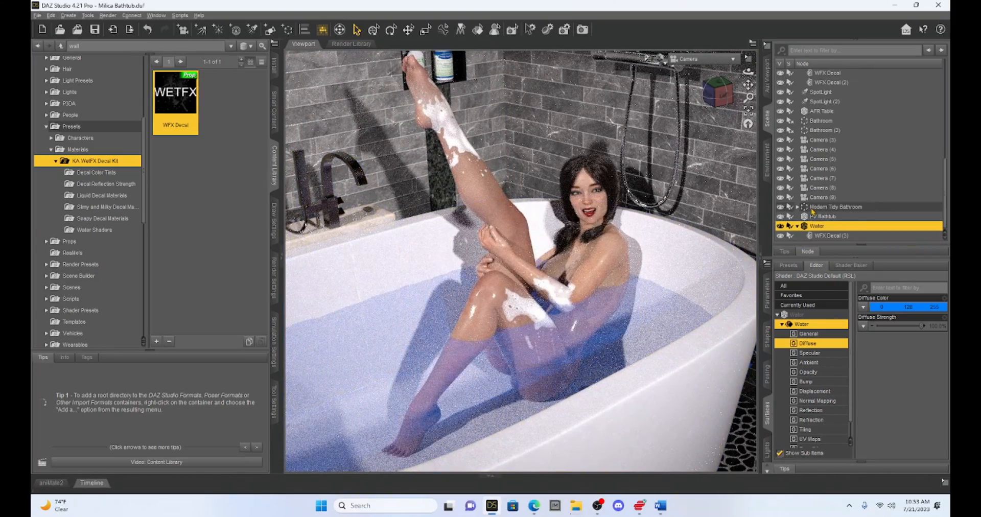
pyautogui.click(831, 236)
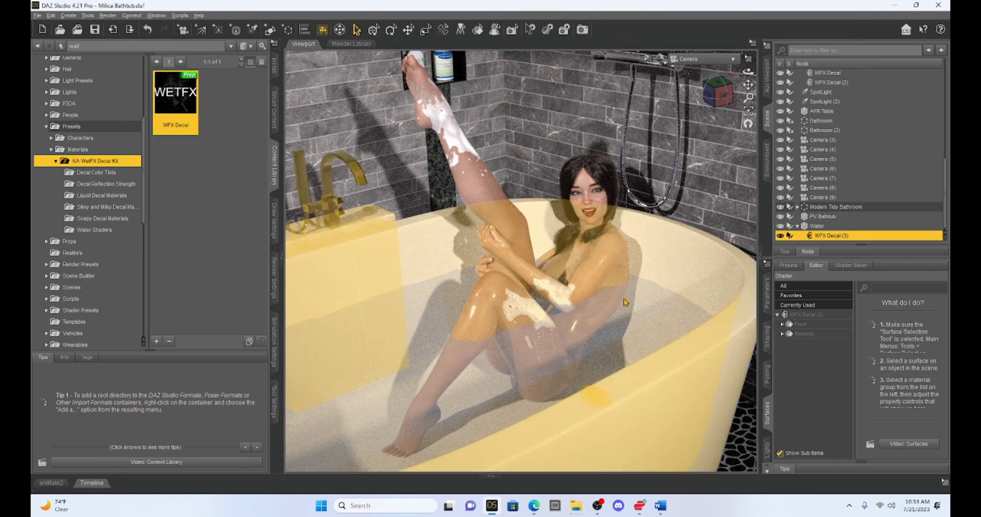
# Enlarge the water's decal to about 339.3%, shift it over the open water, and lower it to a Y Translate of about 86.6.
pyautogui.scroll(-3, 624, 301)
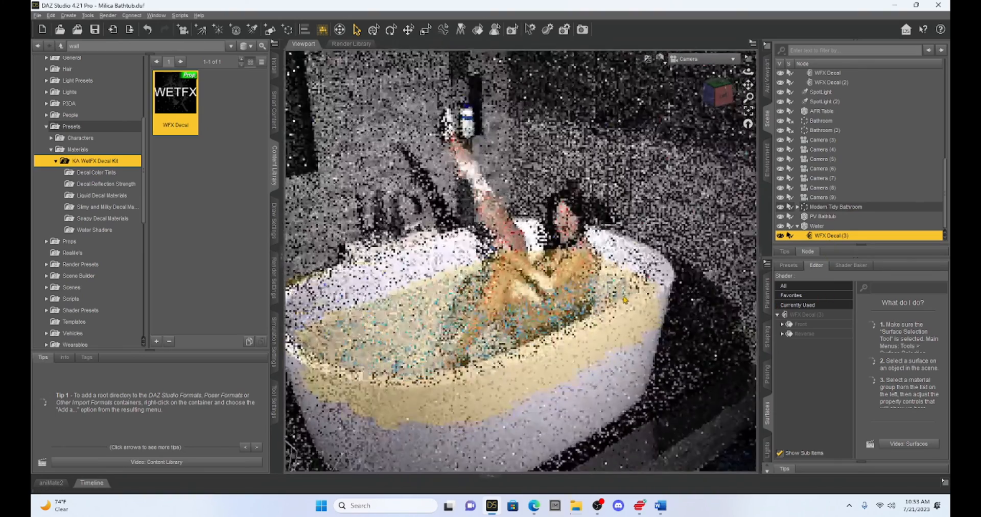
pyautogui.click(767, 293)
pyautogui.moveTo(894, 305); pyautogui.dragTo(911, 305)
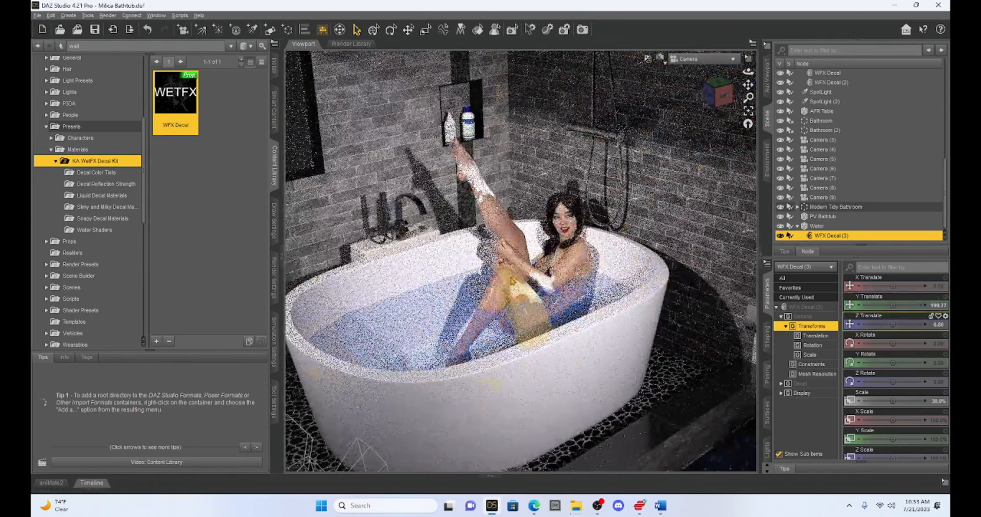
pyautogui.moveTo(893, 401); pyautogui.dragTo(905, 401)
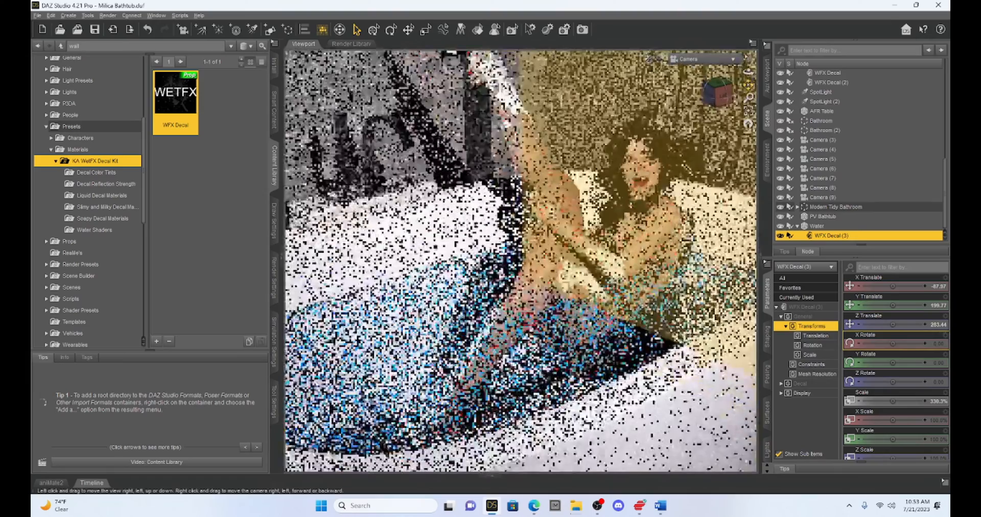
pyautogui.moveTo(749, 84); pyautogui.dragTo(765, 87)
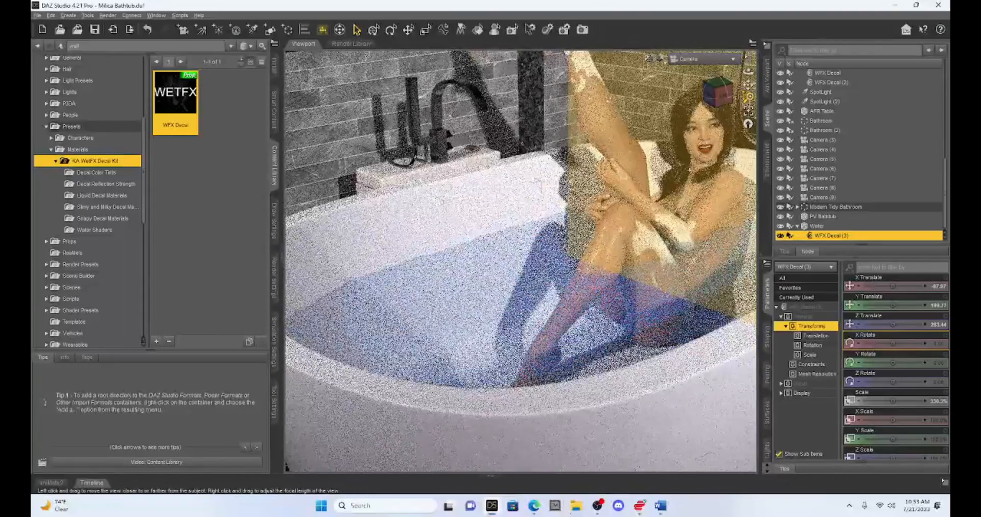
pyautogui.click(374, 29)
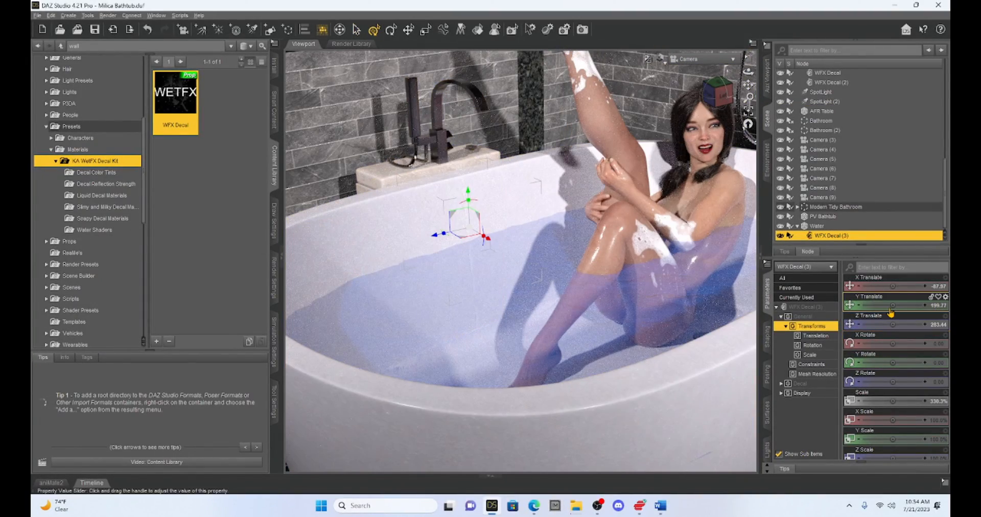
pyautogui.moveTo(892, 306); pyautogui.dragTo(878, 306)
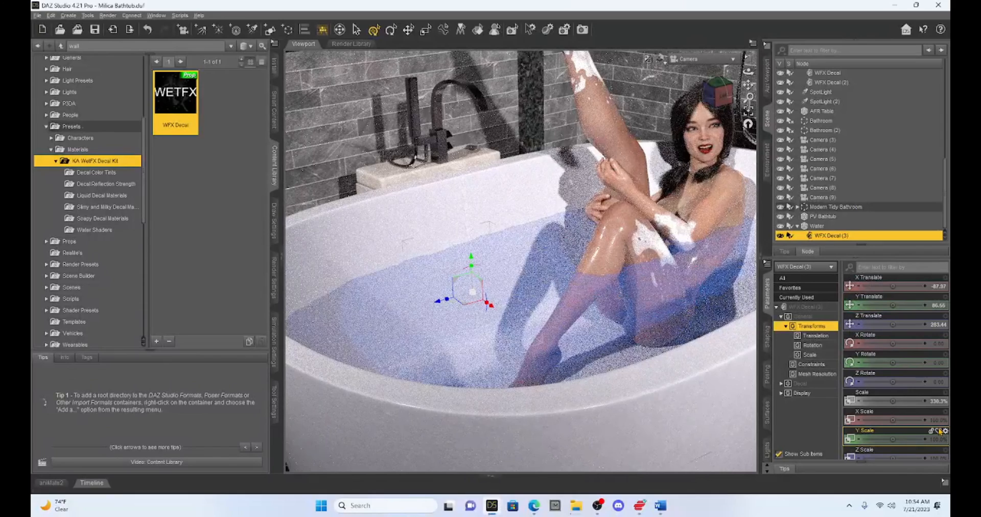
# Apply WFX Soapy Decal D to the water's decal and lower it to a Y Translate of about 68.66.
pyautogui.click(98, 218)
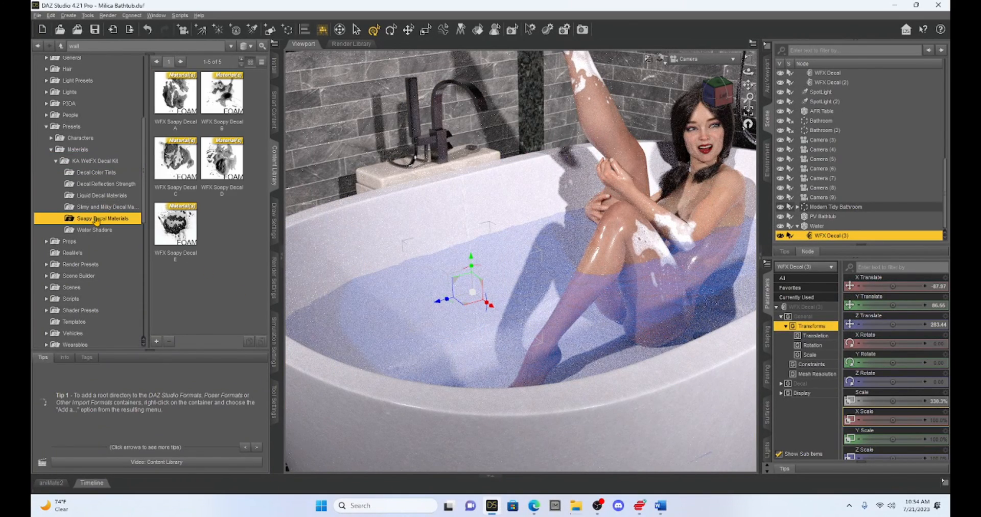
pyautogui.doubleClick(227, 159)
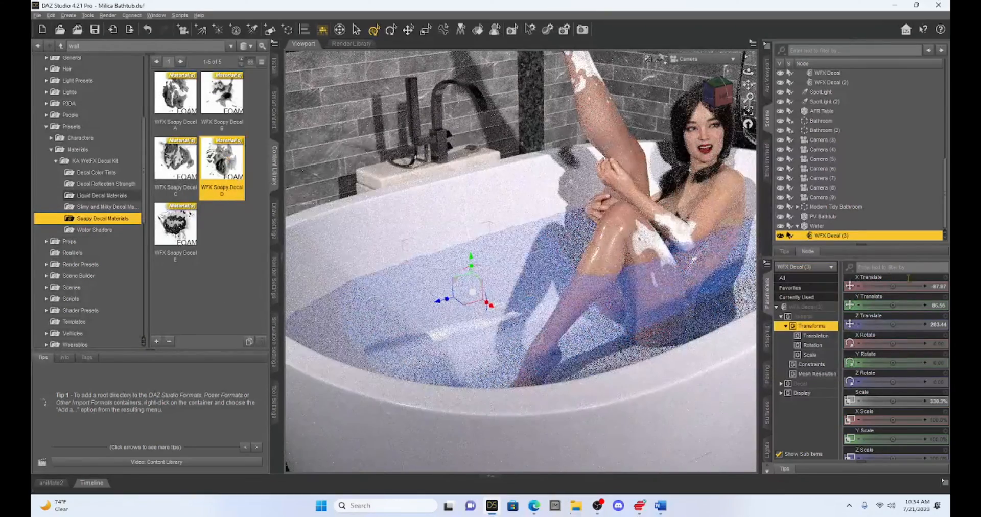
pyautogui.moveTo(894, 305); pyautogui.dragTo(878, 305)
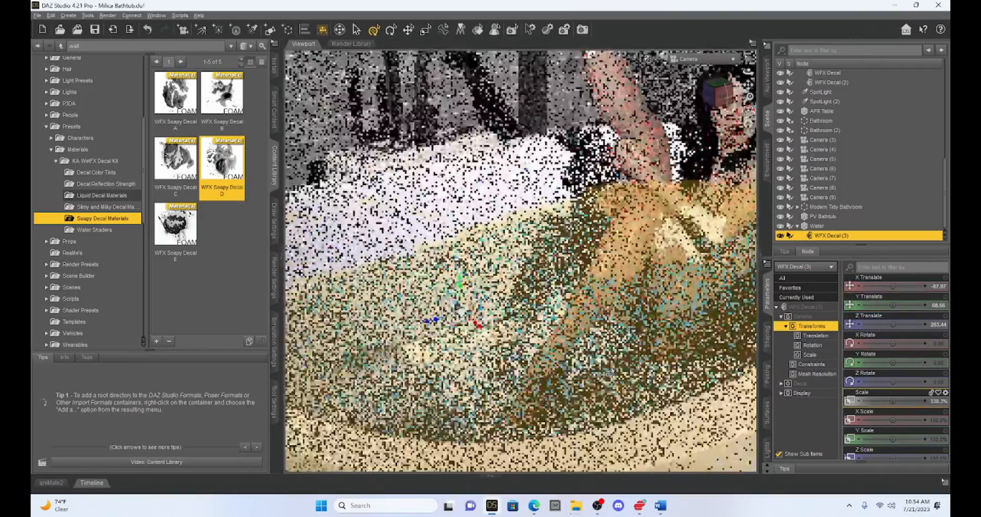
# Enlarge the soapy decal on the bathwater to about 401.9%.
pyautogui.scroll(3, 610, 373)
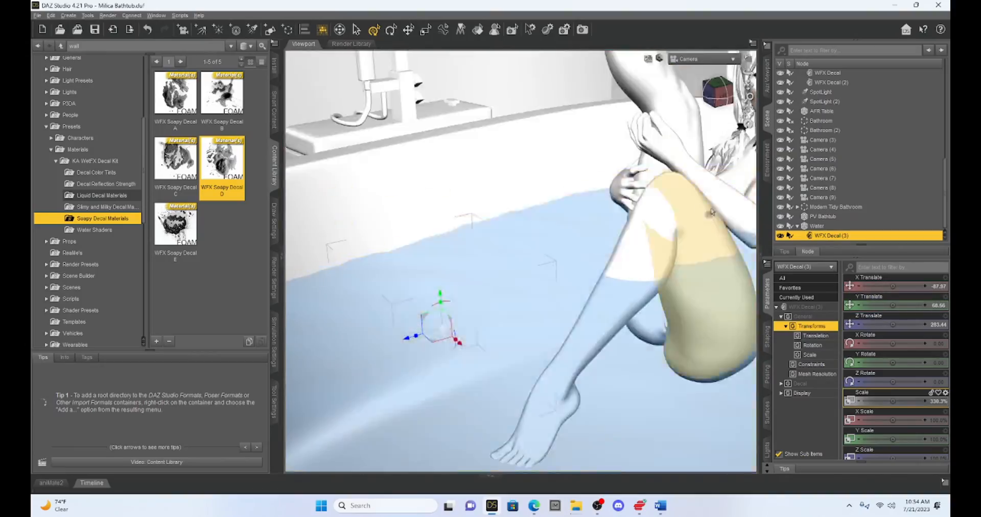
pyautogui.moveTo(749, 84)
pyautogui.mouseDown()
pyautogui.moveTo(754, 46)
pyautogui.moveTo(751, 72)
pyautogui.moveTo(720, 104)
pyautogui.mouseUp()
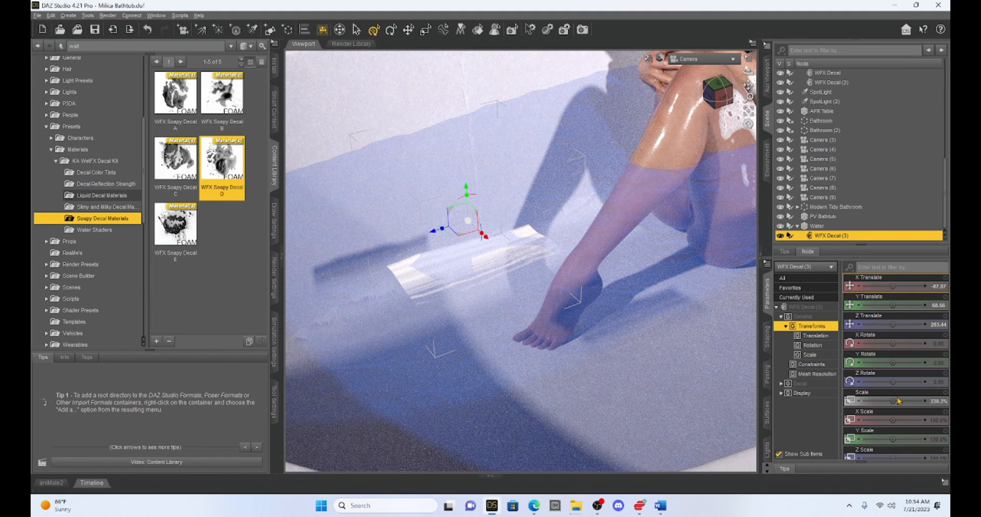
pyautogui.moveTo(893, 403); pyautogui.dragTo(908, 402)
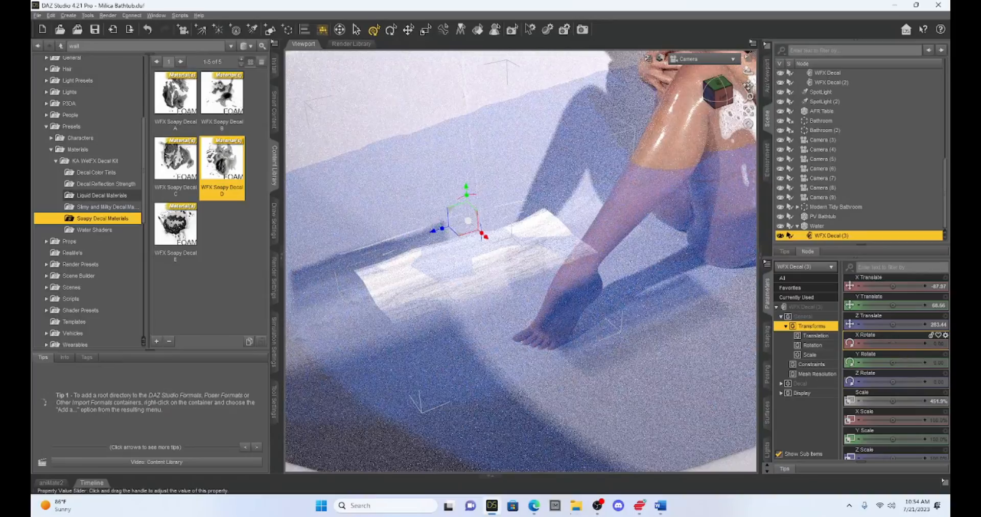
# Tilt the soapy decal on the bathwater to an X Rotate of about 51.38, at about 485.1% scale and Z Translate 129.11.
pyautogui.moveTo(893, 344); pyautogui.dragTo(907, 343)
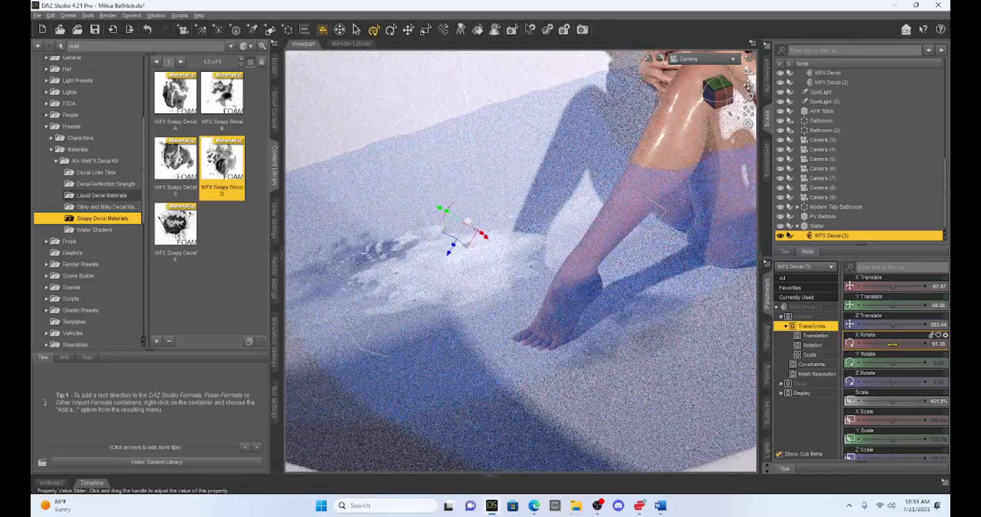
pyautogui.scroll(-10, 671, 340)
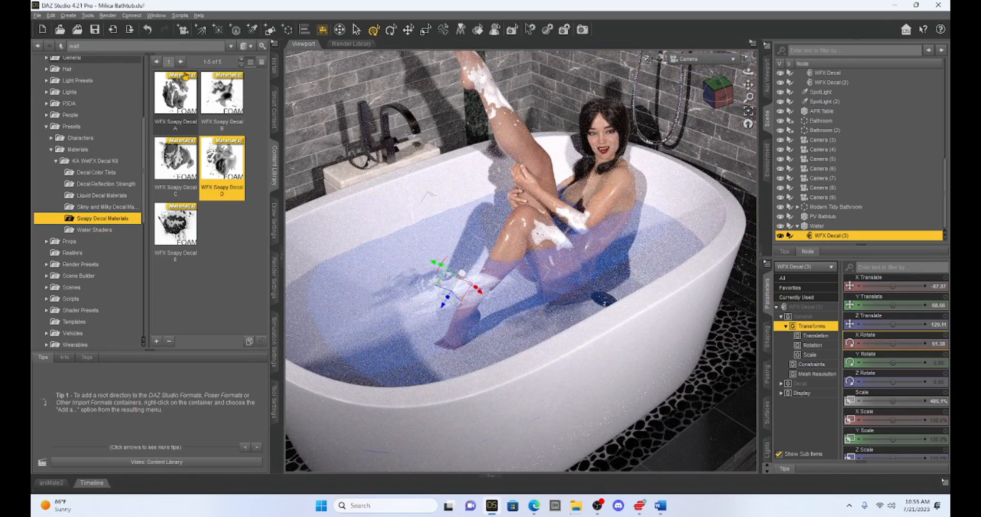
# Duplicate the soapy decal and place one instance near the figure's hips with Y Rotate about 43.66, X Translate 72.49 and Z Translate -52.38.
pyautogui.click(51, 15)
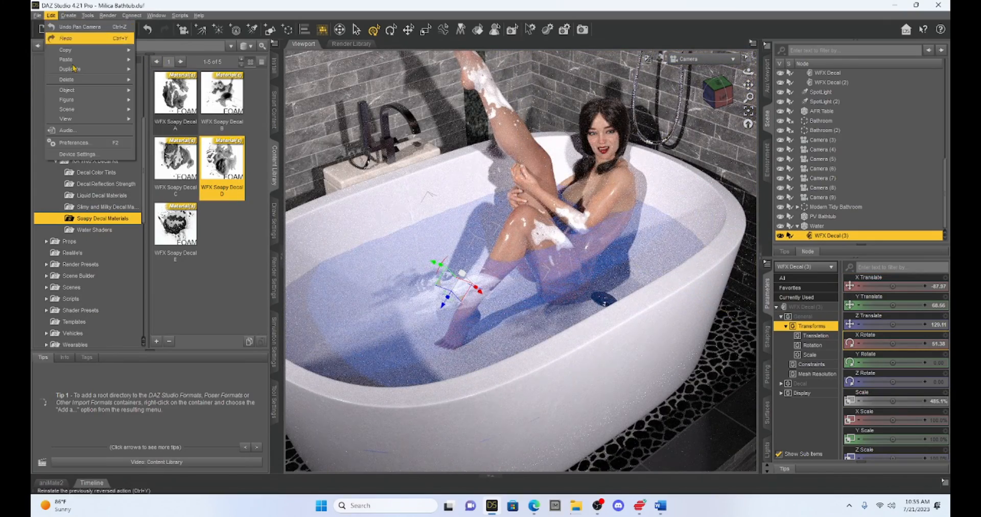
pyautogui.moveTo(122, 69)
pyautogui.click(156, 80)
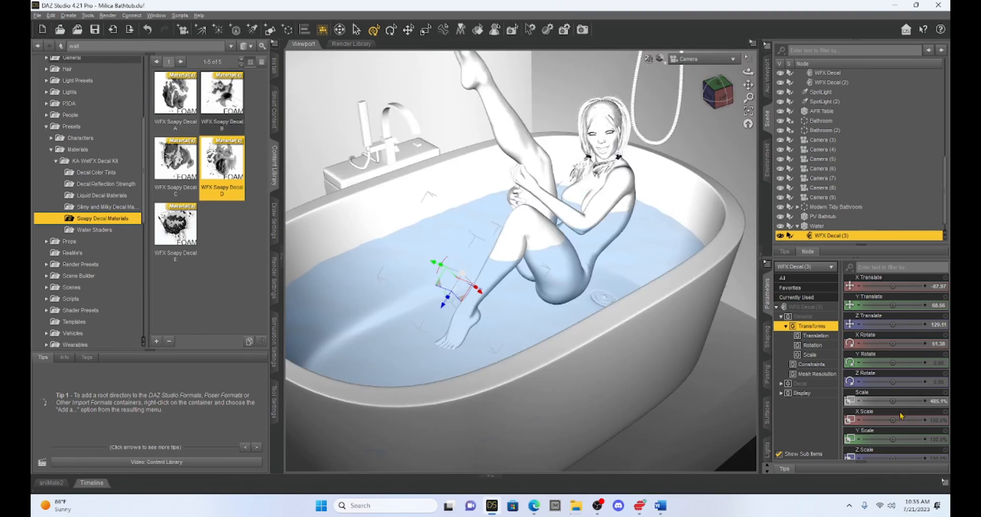
pyautogui.moveTo(893, 362); pyautogui.dragTo(910, 362)
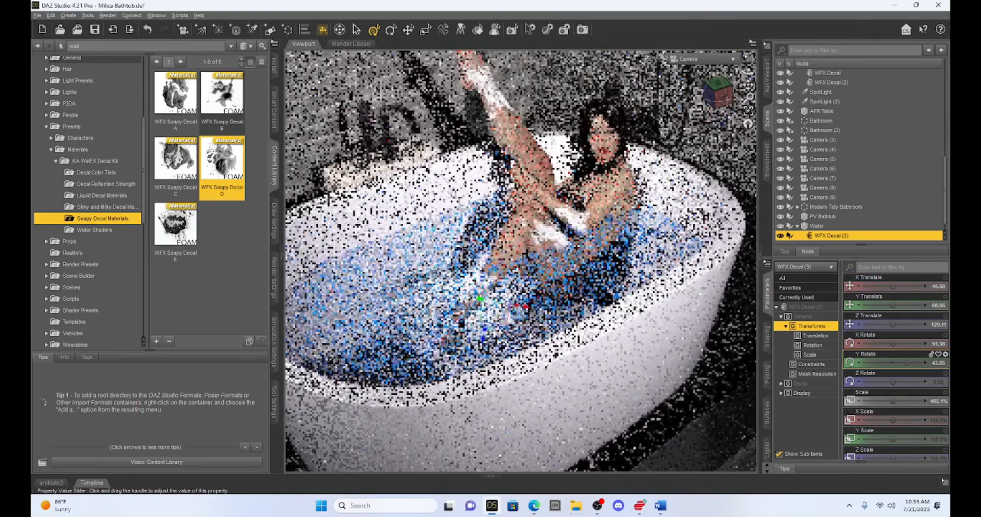
pyautogui.moveTo(893, 286); pyautogui.dragTo(903, 286)
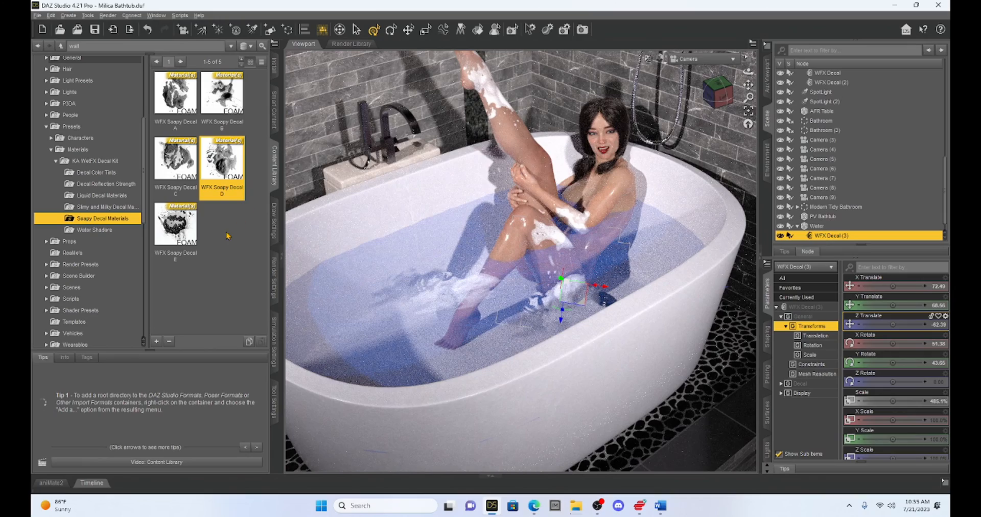
# Add another WFX Decal from the KA WetFX Decal Kit to the bathtub's Water object and select the decal.
pyautogui.moveTo(728, 101); pyautogui.dragTo(768, 77)
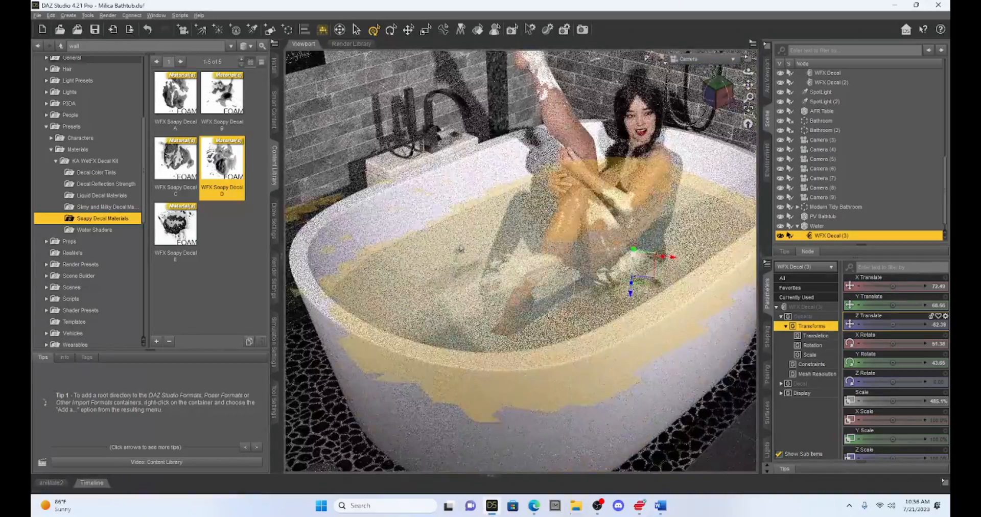
pyautogui.click(817, 226)
pyautogui.click(97, 161)
pyautogui.doubleClick(176, 94)
pyautogui.doubleClick(175, 95)
pyautogui.click(830, 236)
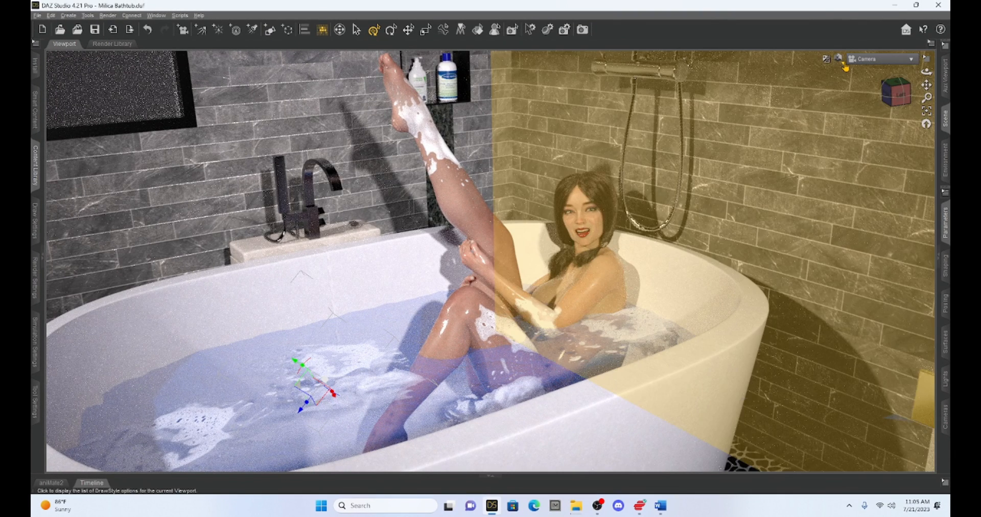
# Switch the viewport from the Iray preview to a shaded draw style and render the bathtub scene.
pyautogui.click(845, 66)
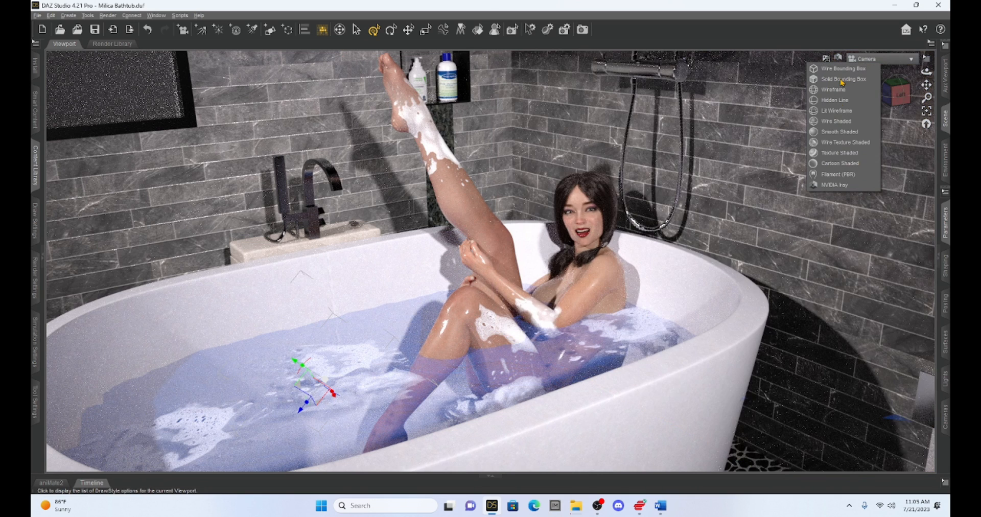
pyautogui.click(838, 159)
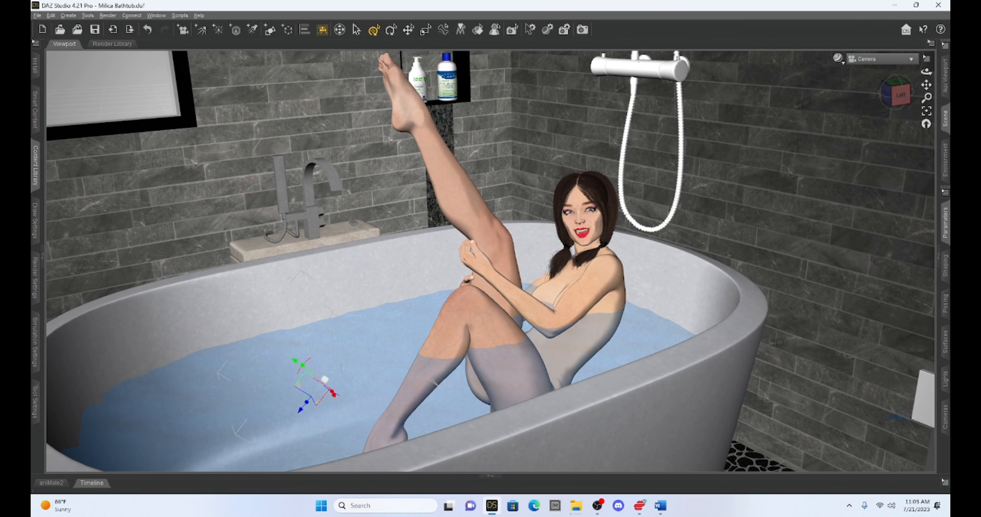
pyautogui.click(109, 15)
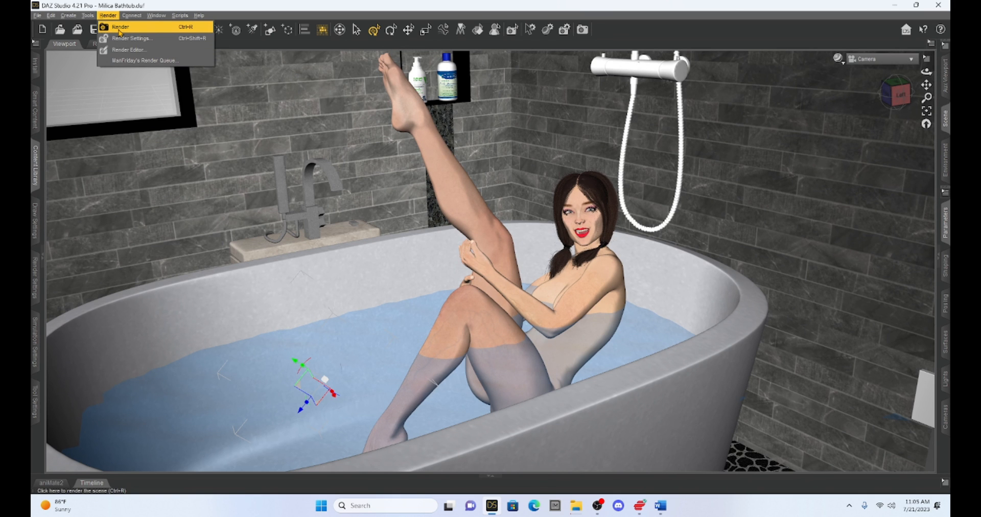
pyautogui.click(120, 32)
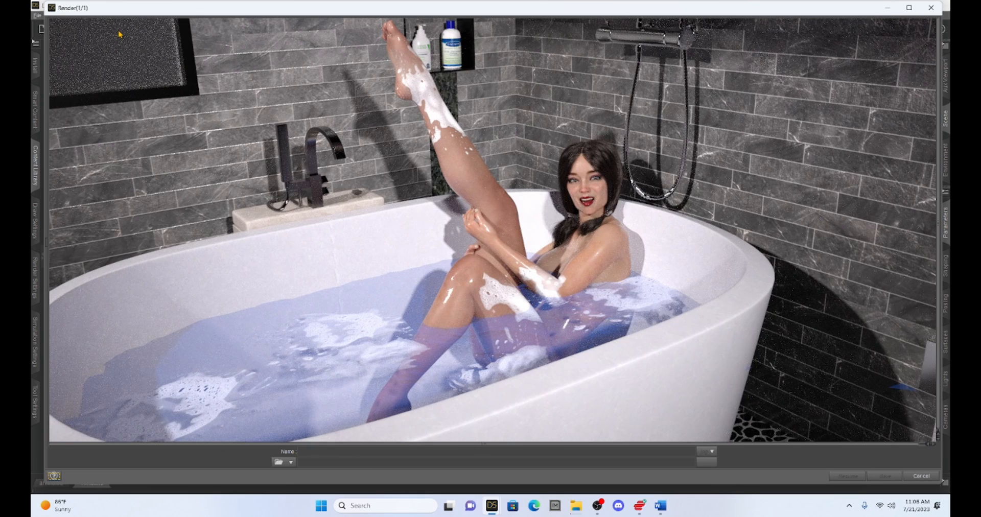